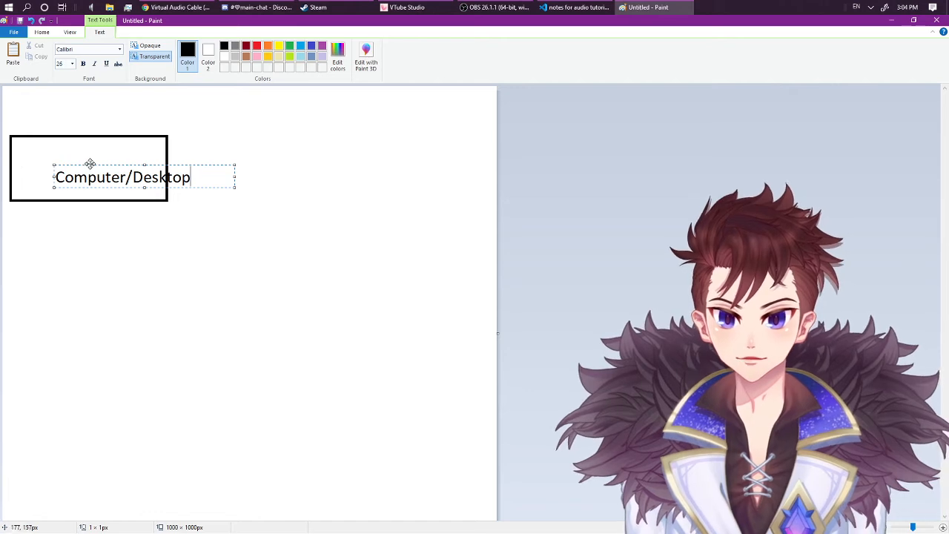
# Undo the misplaced label and re-enter "Computer/Desktop" as text centred inside the existing rectangle
pyautogui.click(90, 167)
pyautogui.click(89, 165)
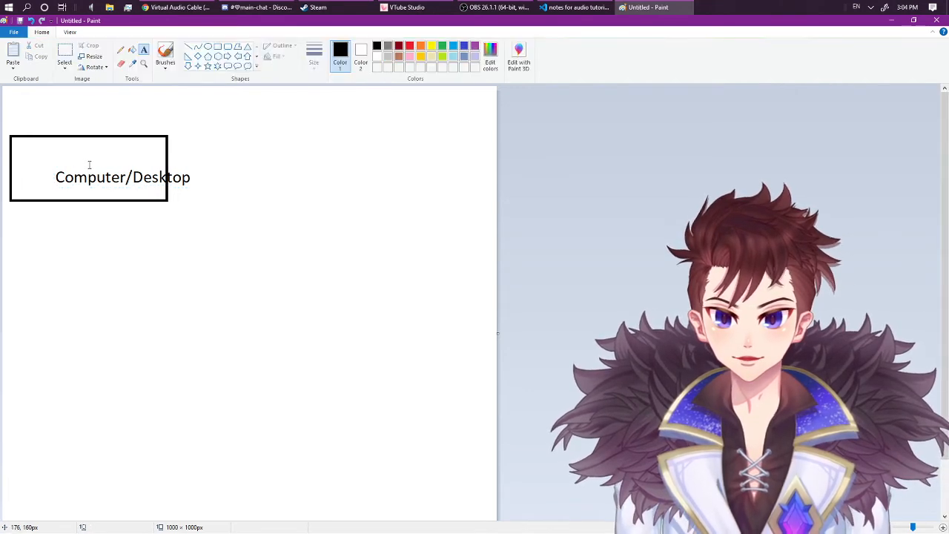
pyautogui.hotkey('ctrl', 'z')
pyautogui.click(32, 155)
pyautogui.write('Com')
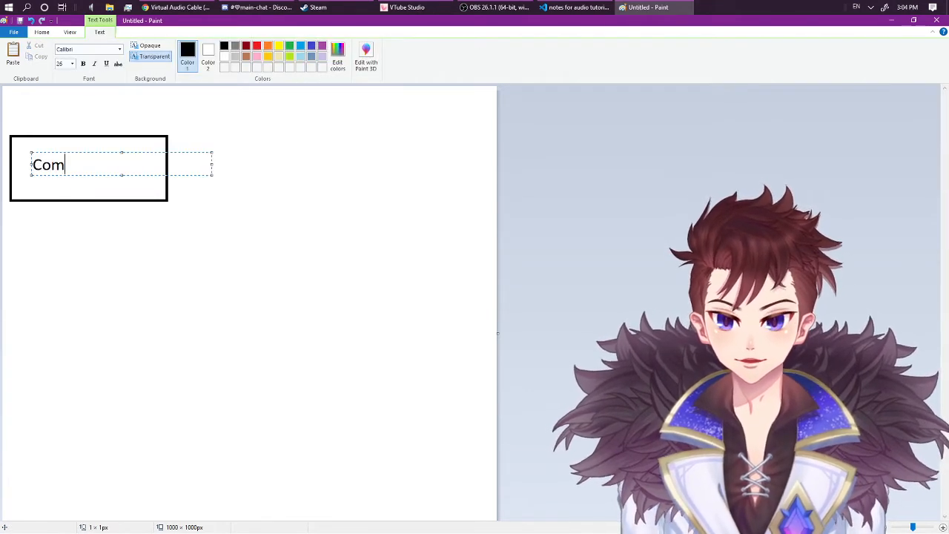
pyautogui.write('puter/Desktop')
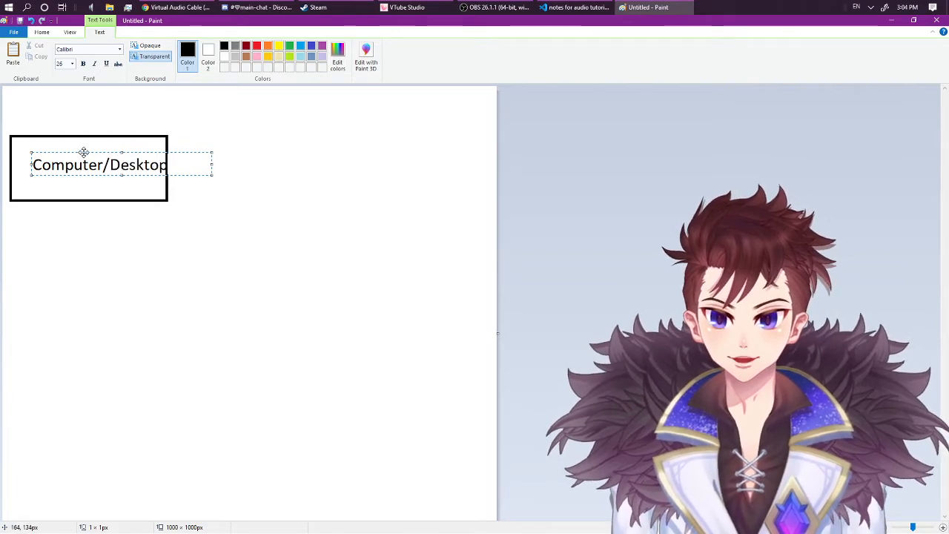
pyautogui.moveTo(85, 152); pyautogui.dragTo(72, 155)
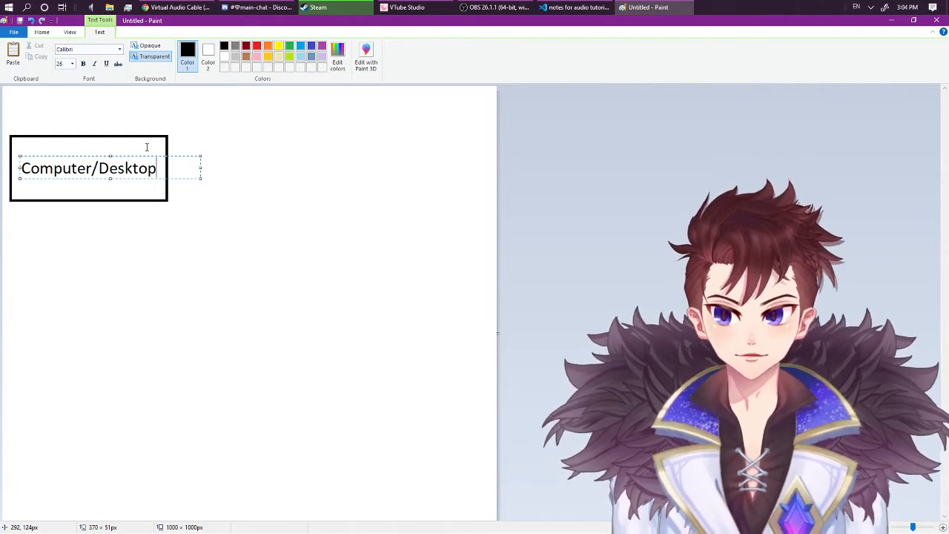
# Draw a rectangle about 315 × 111 px below the Computer/Desktop box and label it "Microphone" at its centre
pyautogui.click(42, 32)
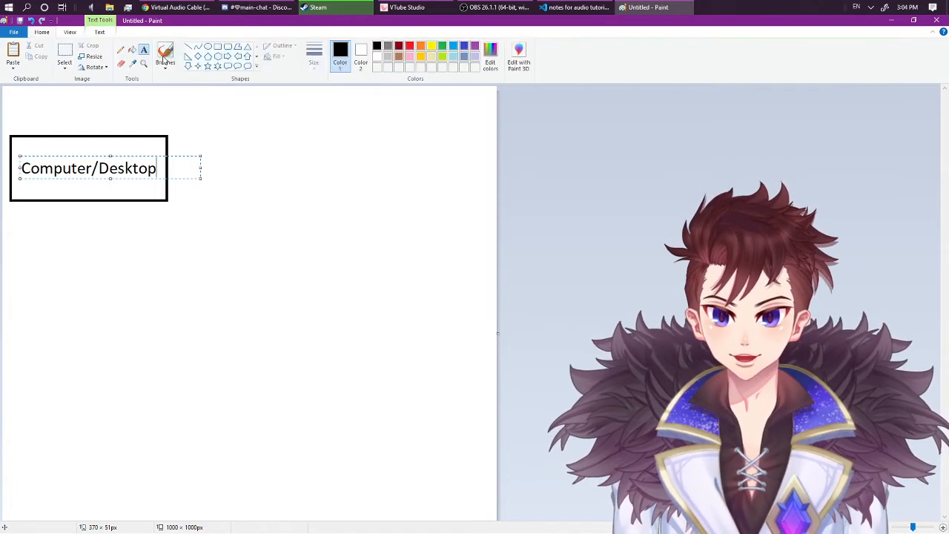
pyautogui.click(219, 49)
pyautogui.moveTo(10, 209)
pyautogui.mouseDown()
pyautogui.moveTo(50, 236)
pyautogui.moveTo(167, 263)
pyautogui.mouseUp()
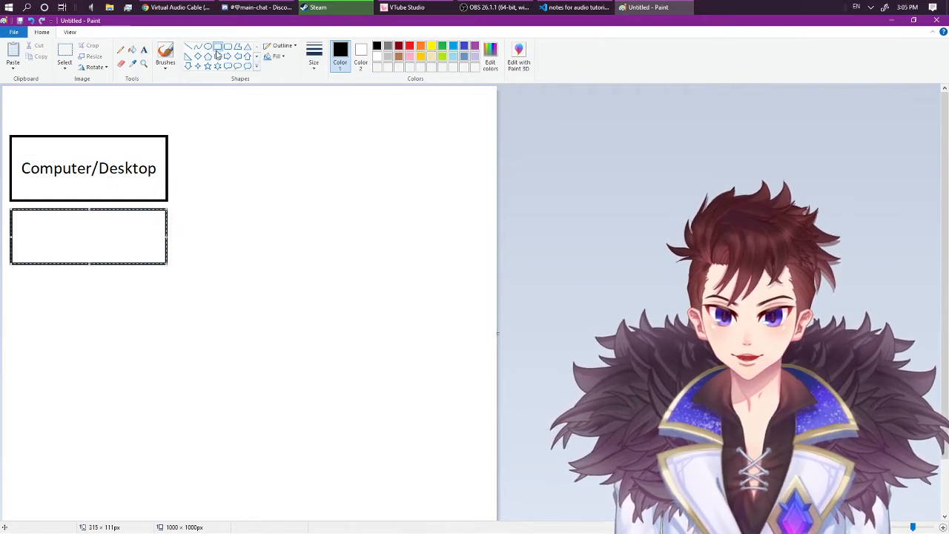
pyautogui.click(144, 50)
pyautogui.click(46, 235)
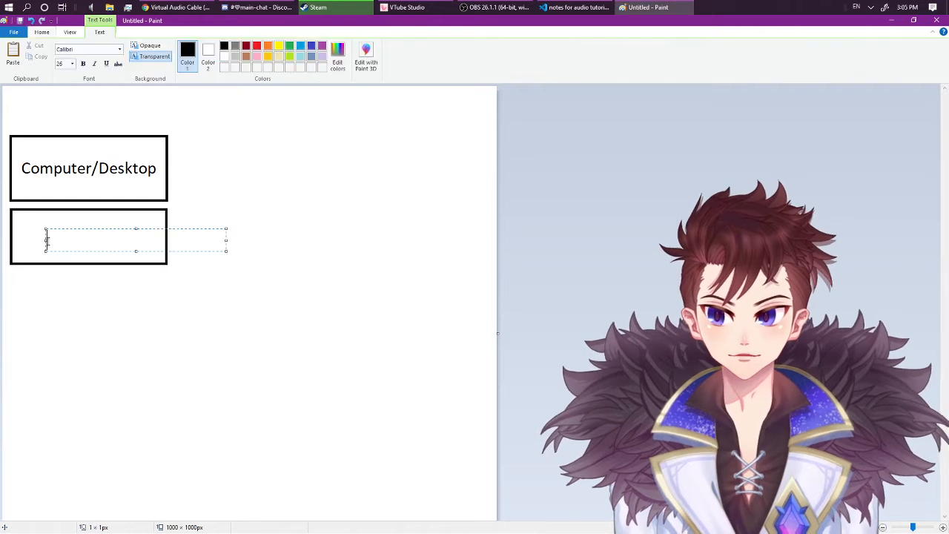
pyautogui.write('Microphone')
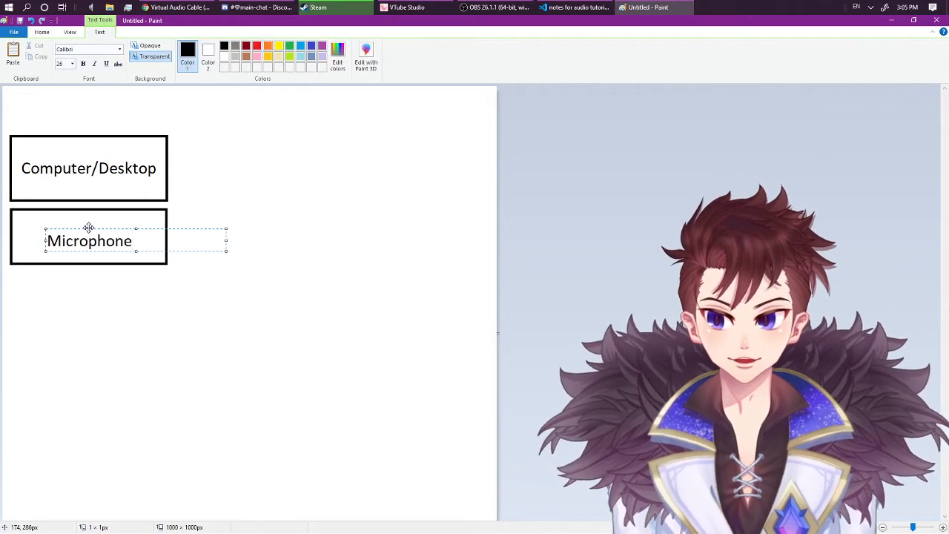
pyautogui.moveTo(86, 228); pyautogui.dragTo(85, 222)
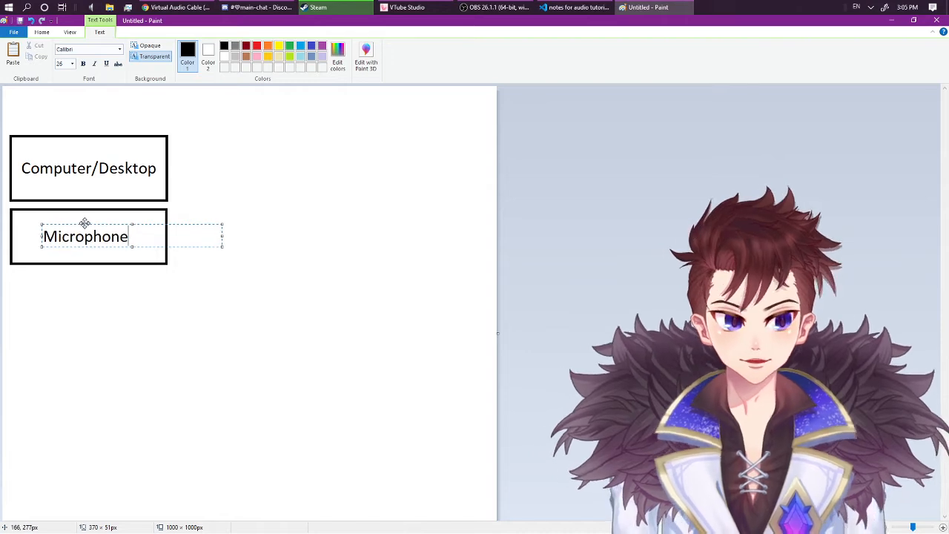
# Draw a large rectangle about 298 × 273 px on the canvas's right side, opposite the Computer/Desktop and Microphone boxes
pyautogui.click(45, 32)
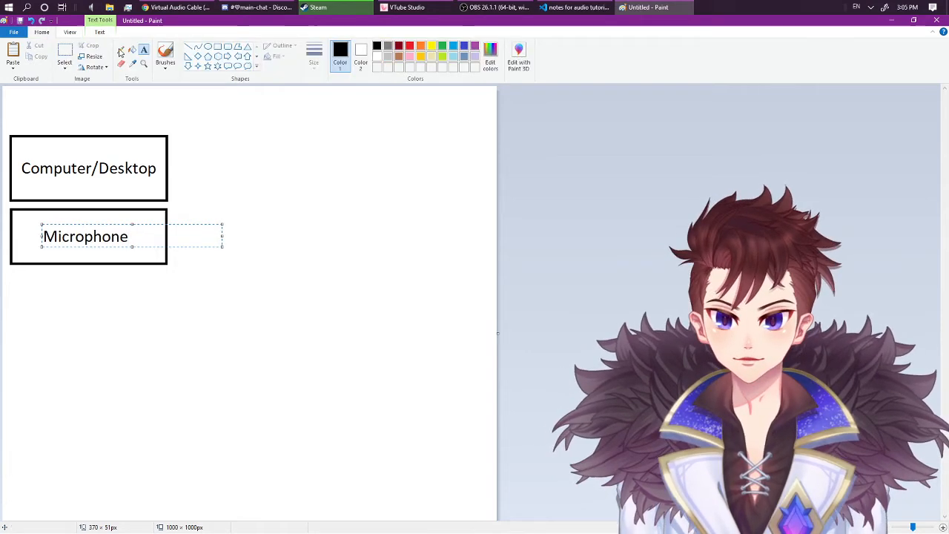
pyautogui.click(218, 47)
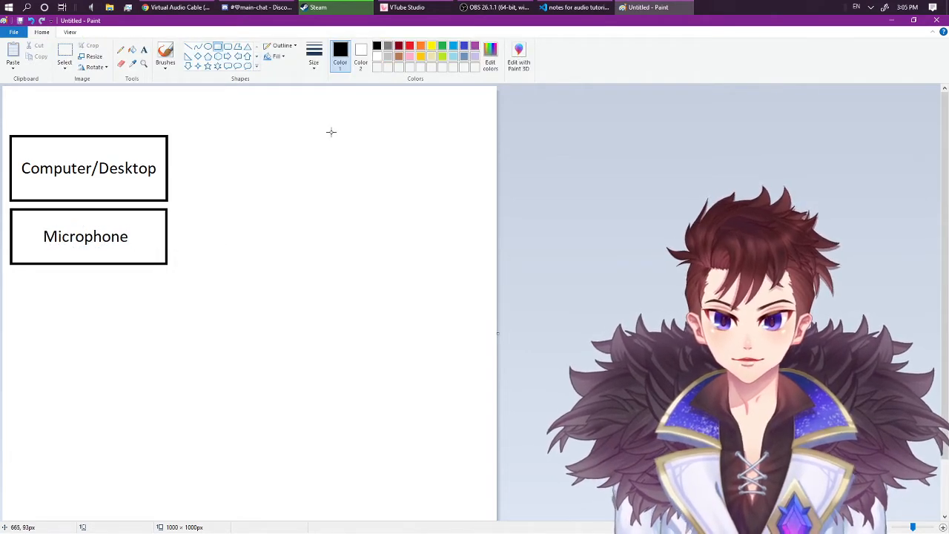
pyautogui.moveTo(326, 130)
pyautogui.mouseDown()
pyautogui.moveTo(428, 245)
pyautogui.moveTo(460, 267)
pyautogui.moveTo(475, 265)
pyautogui.mouseUp()
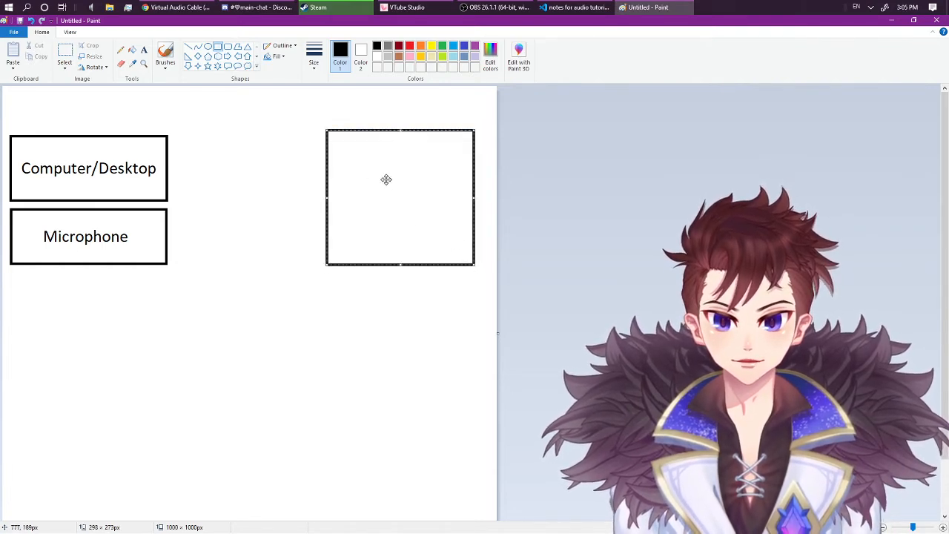
# Label the large rectangle with "Headphones" and "Stream Audio" on two lines, moved up to its middle
pyautogui.click(144, 50)
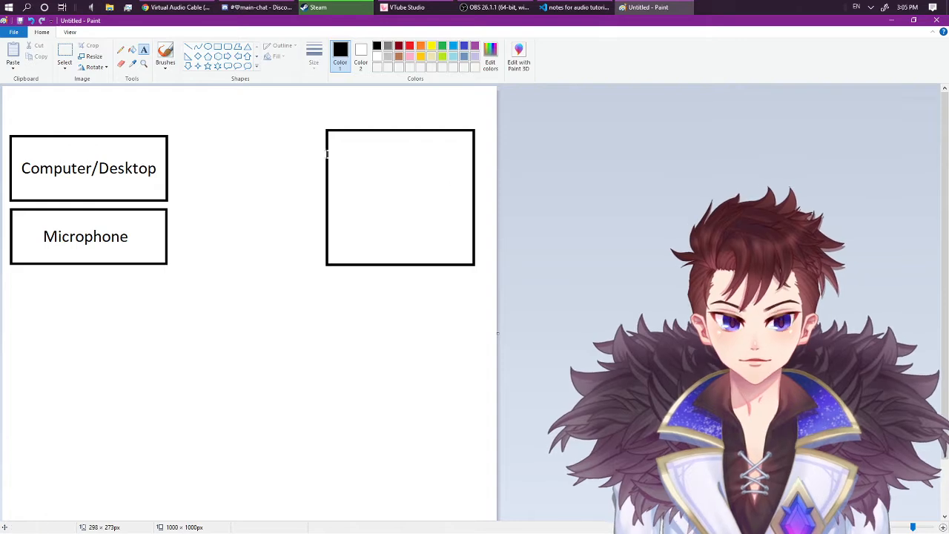
pyautogui.click(356, 204)
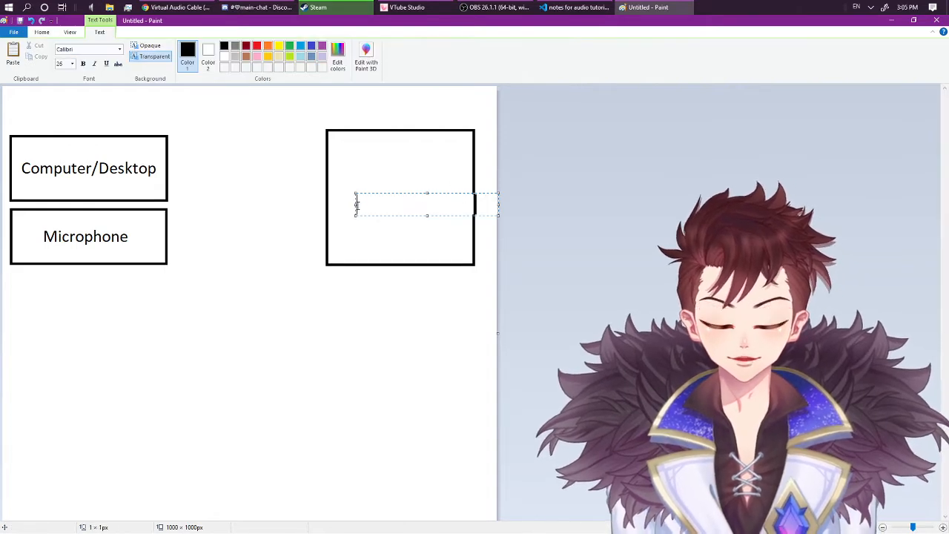
pyautogui.write('Headphones')
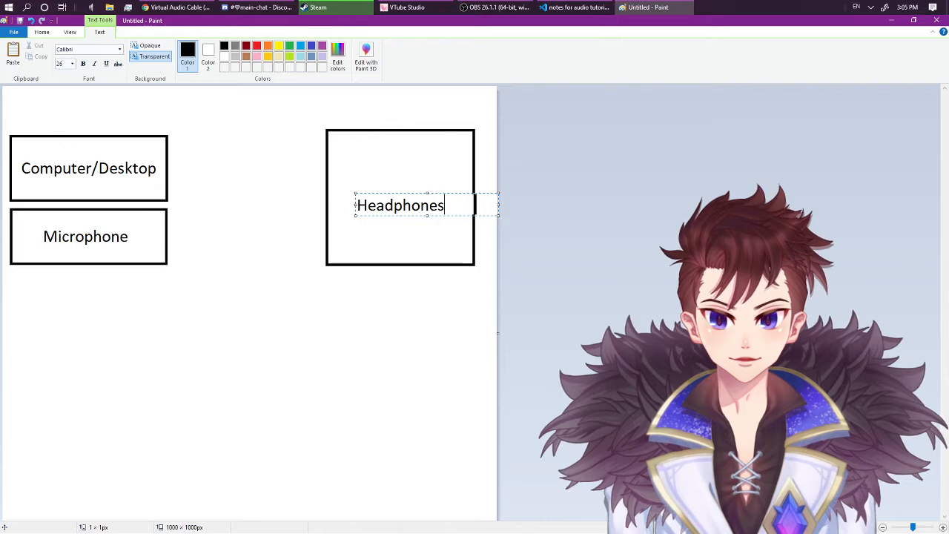
pyautogui.press('Return')
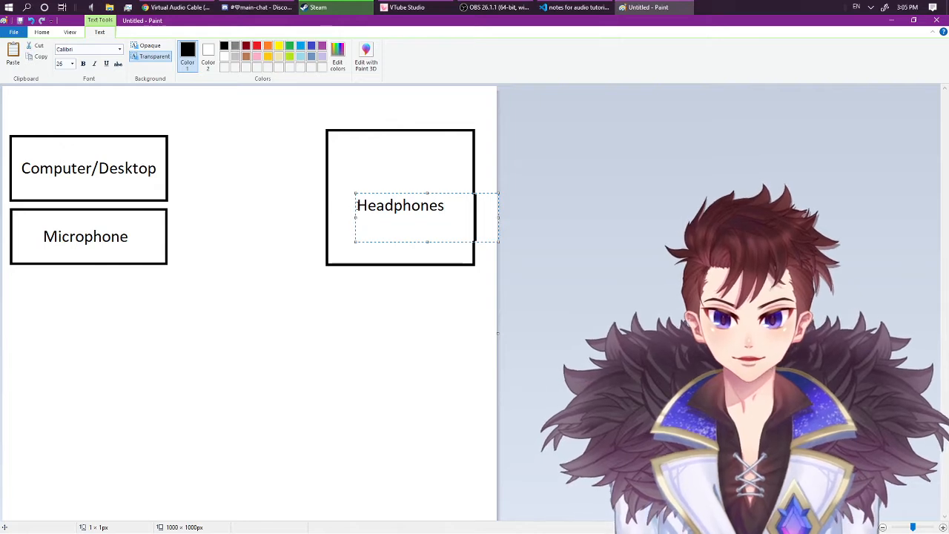
pyautogui.write('Stream Audio')
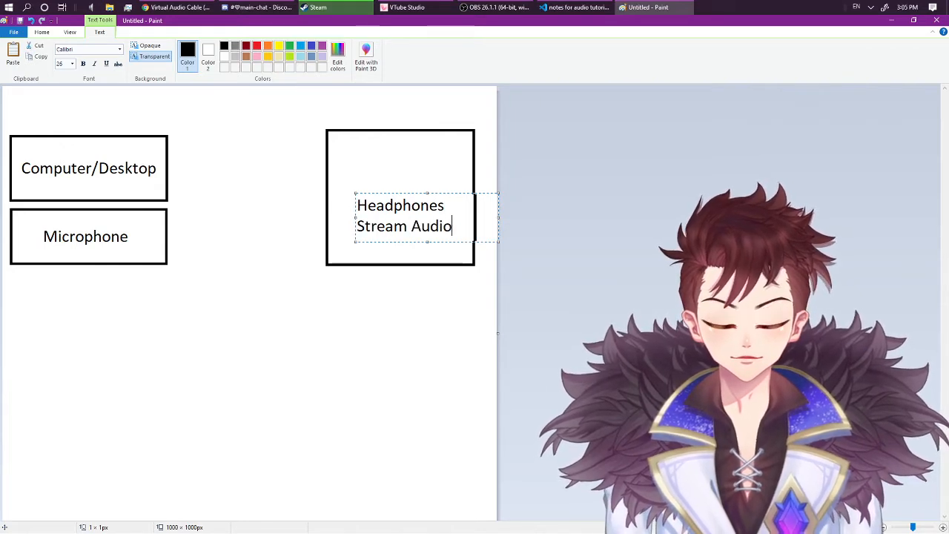
pyautogui.moveTo(377, 193); pyautogui.dragTo(374, 173)
pyautogui.click(44, 33)
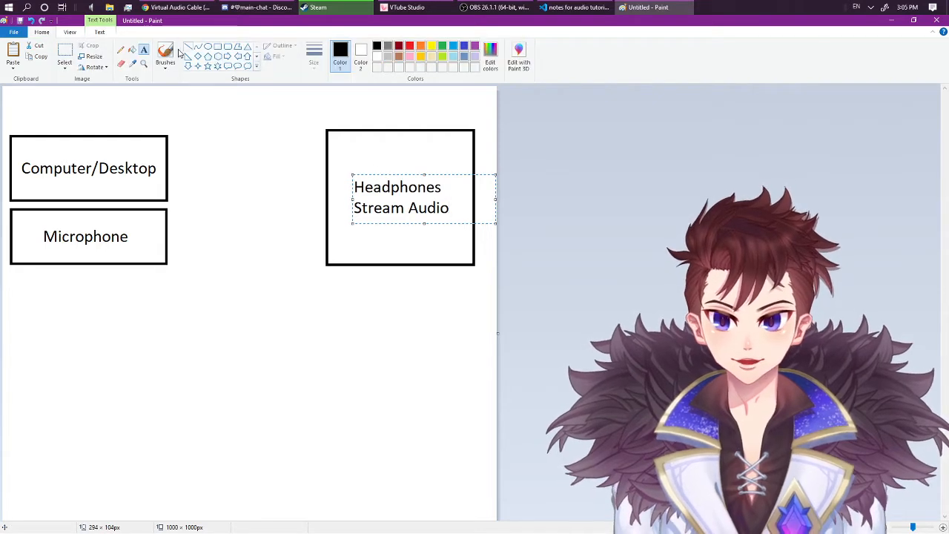
pyautogui.click(33, 112)
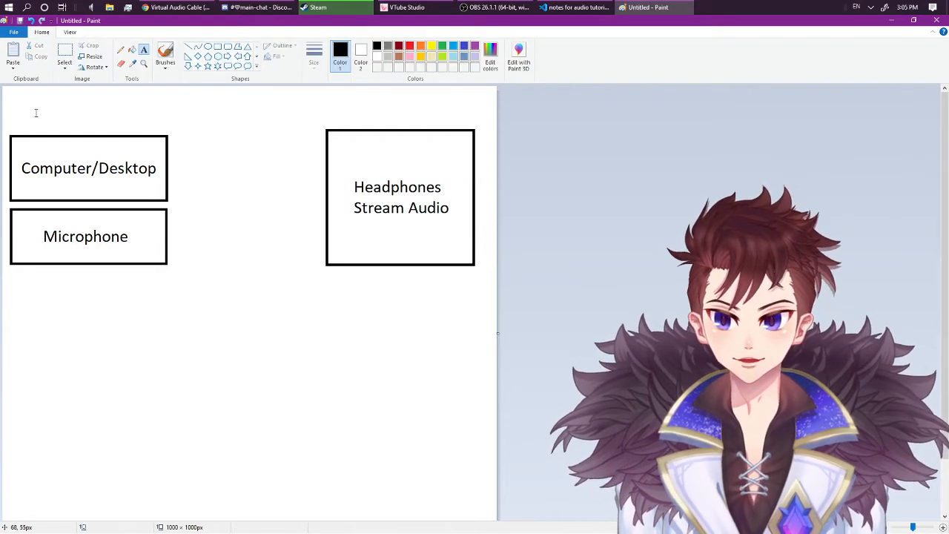
# Add the heading "Input" above the Computer/Desktop box and "Output" above the Headphones/Stream Audio box
pyautogui.click(36, 112)
pyautogui.write('Input')
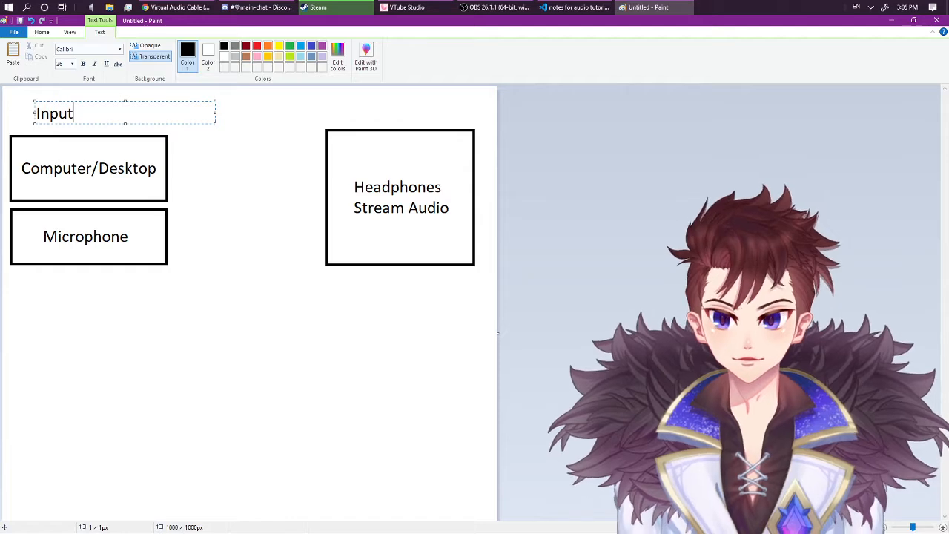
pyautogui.click(373, 112)
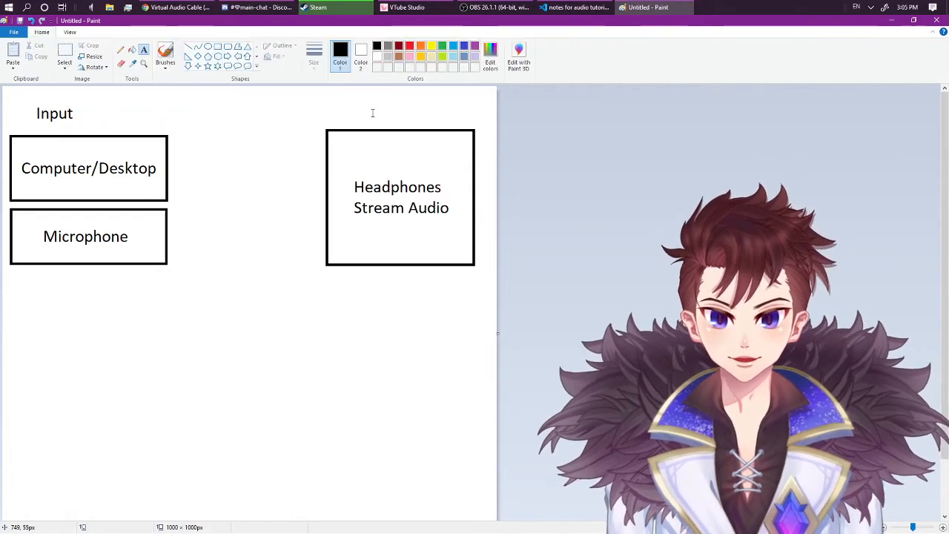
pyautogui.click(373, 113)
pyautogui.write('Output')
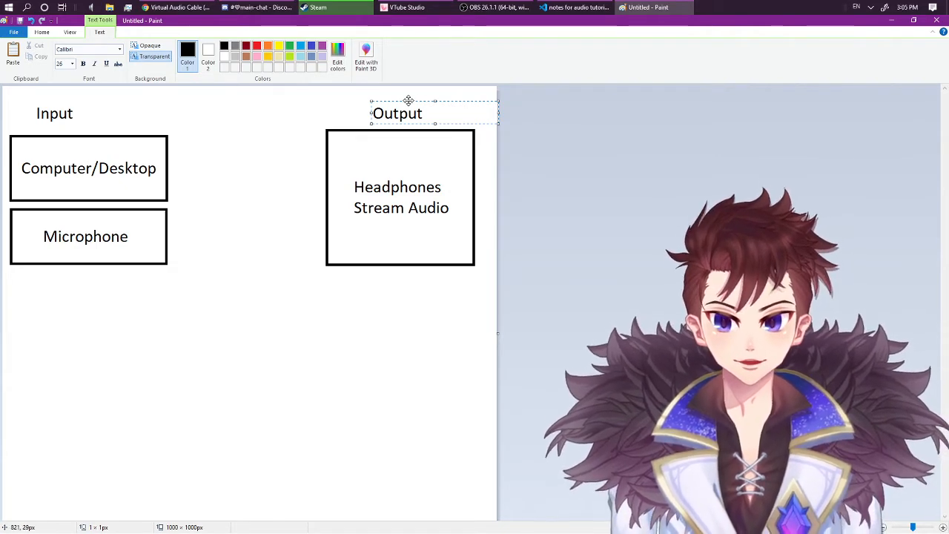
pyautogui.moveTo(409, 98); pyautogui.dragTo(407, 95)
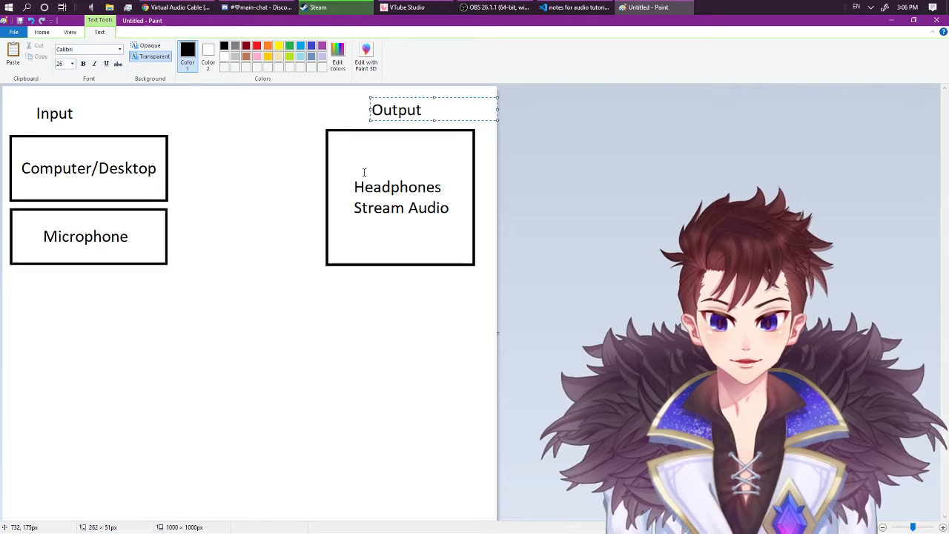
# Draw a right-pointing arrow about 280 × 93 px from the Computer/Desktop box to the Headphones/Stream Audio box
pyautogui.click(42, 32)
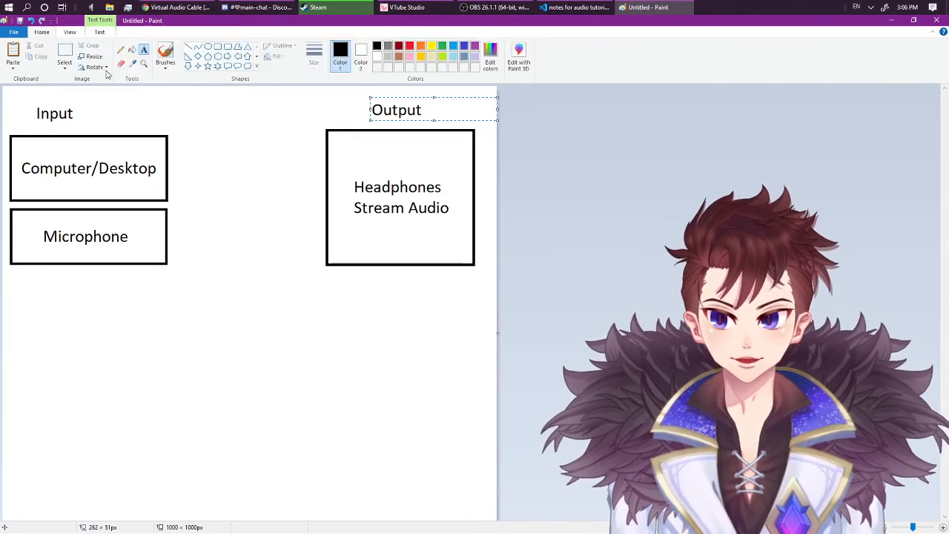
pyautogui.click(188, 66)
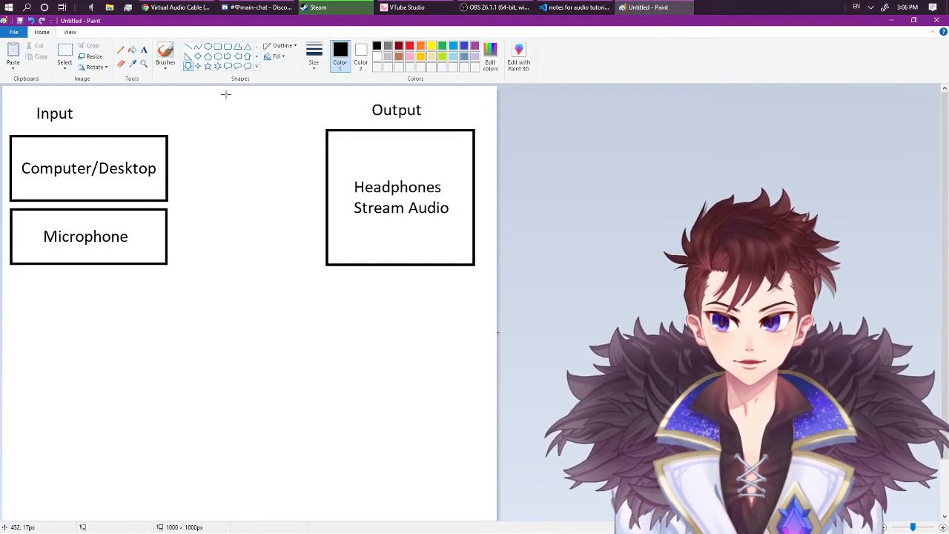
pyautogui.click(228, 57)
pyautogui.moveTo(181, 140); pyautogui.dragTo(318, 187)
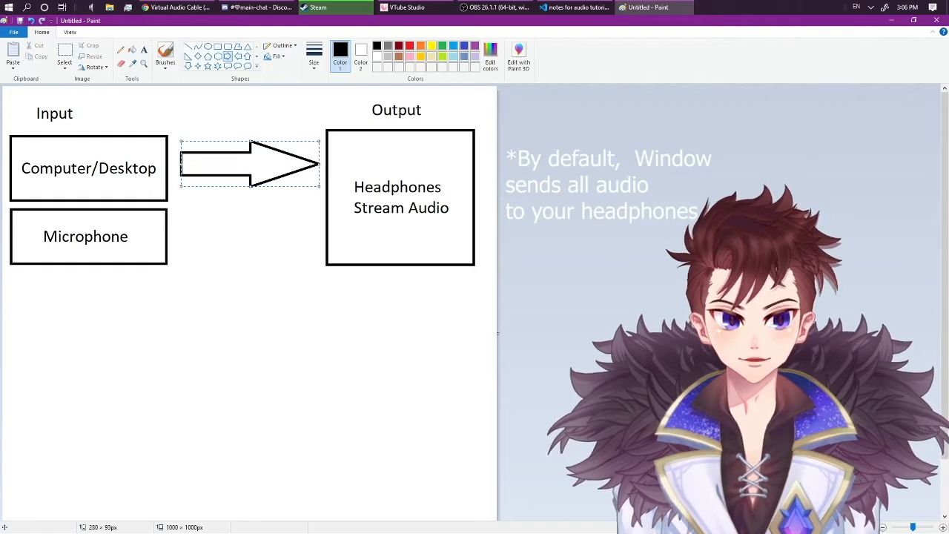
# Switch to OBS and bring its window into view to look at the audio mixer
pyautogui.hotkey('alt', 'Tab')
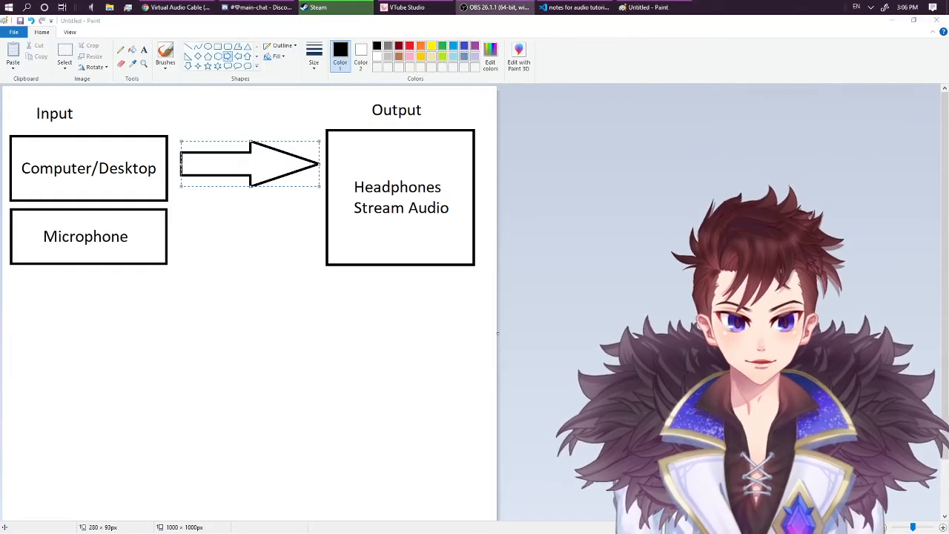
pyautogui.moveTo(948, 215)
pyautogui.mouseDown()
pyautogui.moveTo(543, 130)
pyautogui.moveTo(525, 89)
pyautogui.mouseUp()
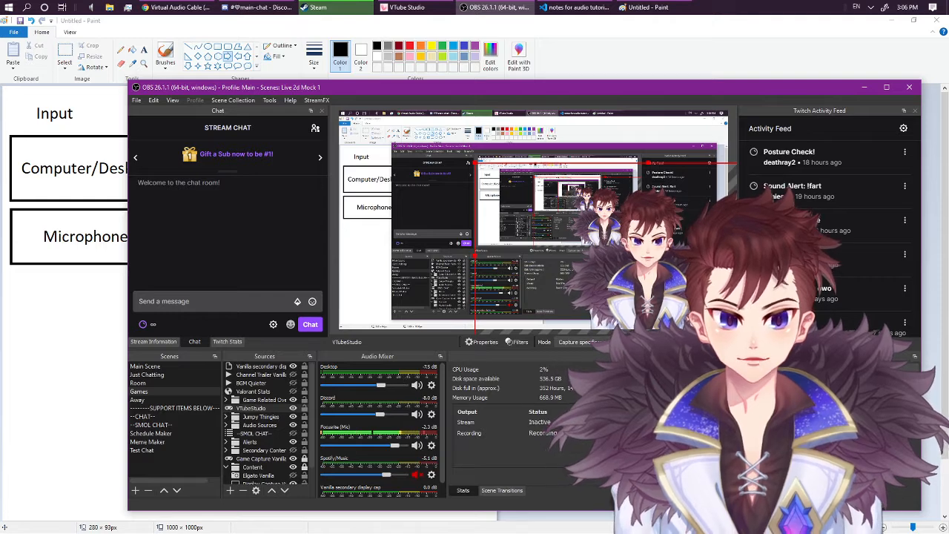
pyautogui.hotkey('alt', 'Tab')
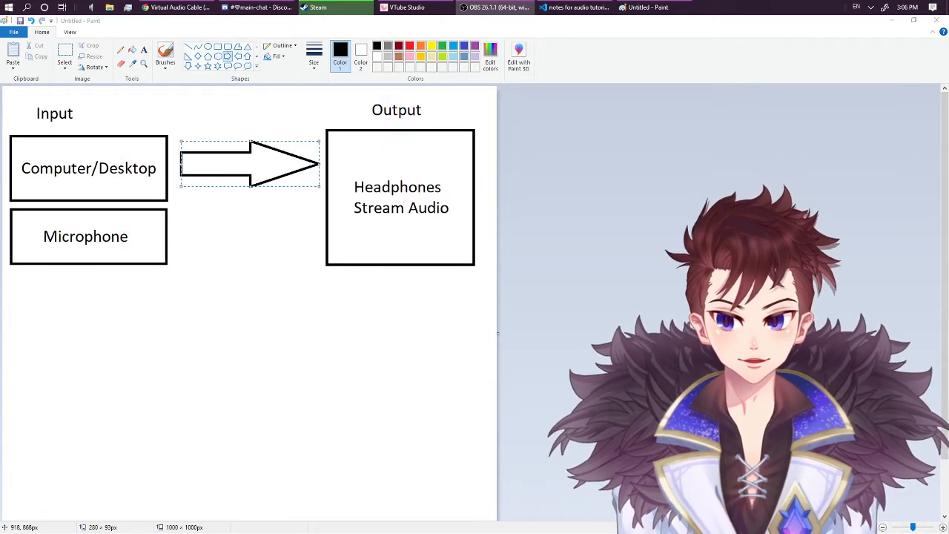
# Return to Paint and draw a second right-pointing arrow from the Microphone box to the Headphones/Stream Audio box
pyautogui.click(250, 161)
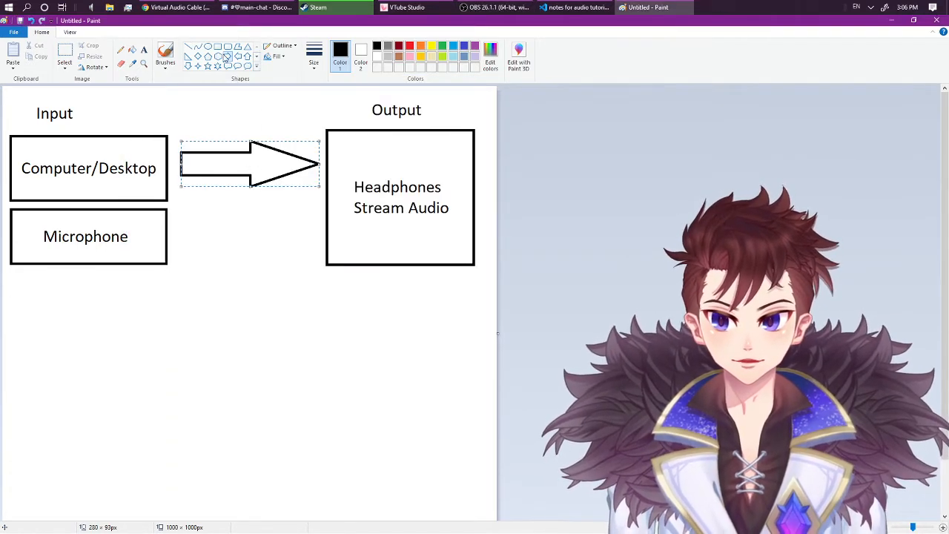
pyautogui.click(226, 57)
pyautogui.moveTo(177, 213); pyautogui.dragTo(317, 254)
pyautogui.click(634, 299)
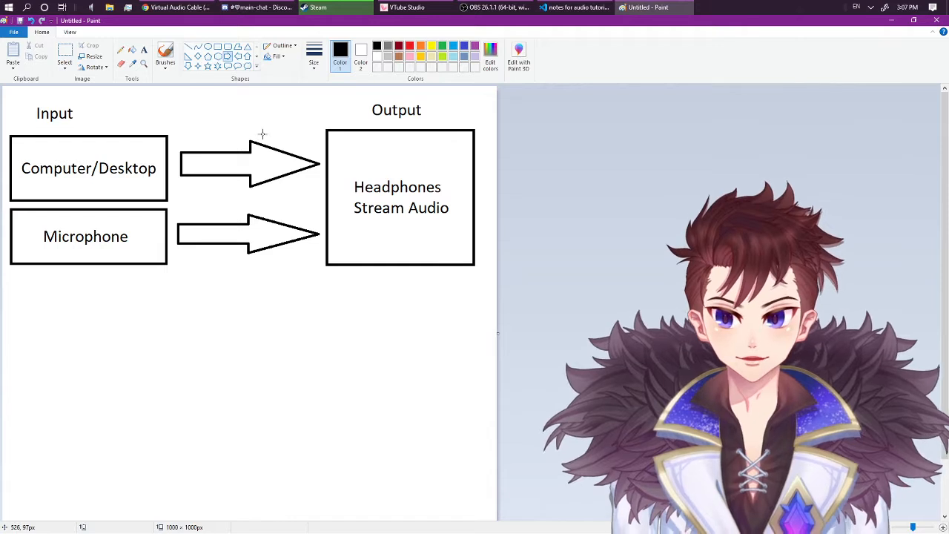
# Add the heading "Lines/Cables" and move it to just above the upper arrow
pyautogui.click(144, 50)
pyautogui.click(194, 97)
pyautogui.write('Lines/Cables')
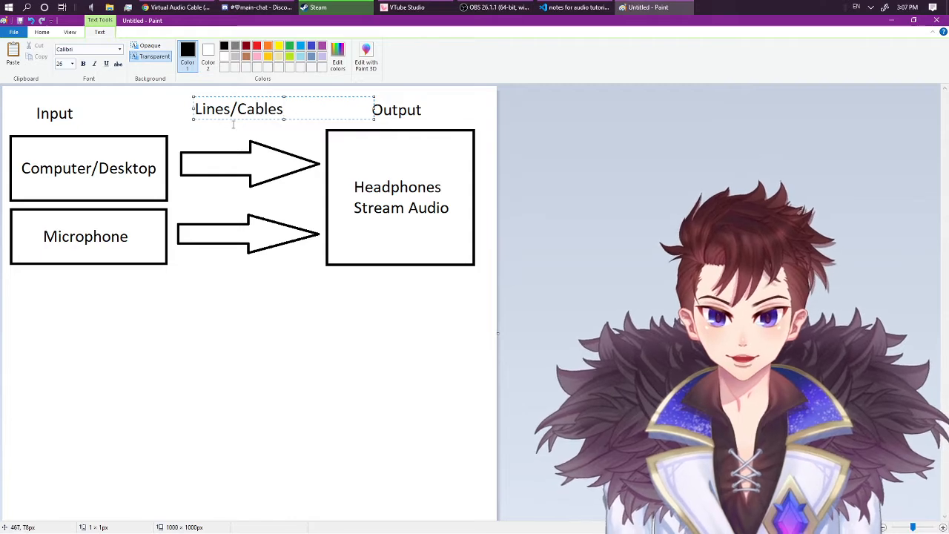
pyautogui.moveTo(271, 98); pyautogui.dragTo(274, 116)
pyautogui.click(313, 315)
# Draw a rectangle about 315 × 97 px directly below the Microphone box, matching its width
pyautogui.scroll(-2, 285, 321)
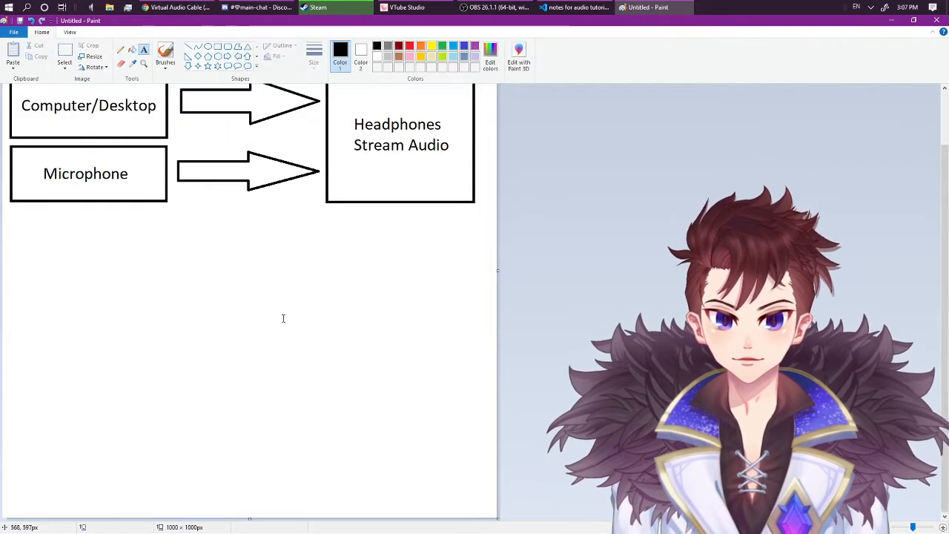
pyautogui.scroll(2, 283, 318)
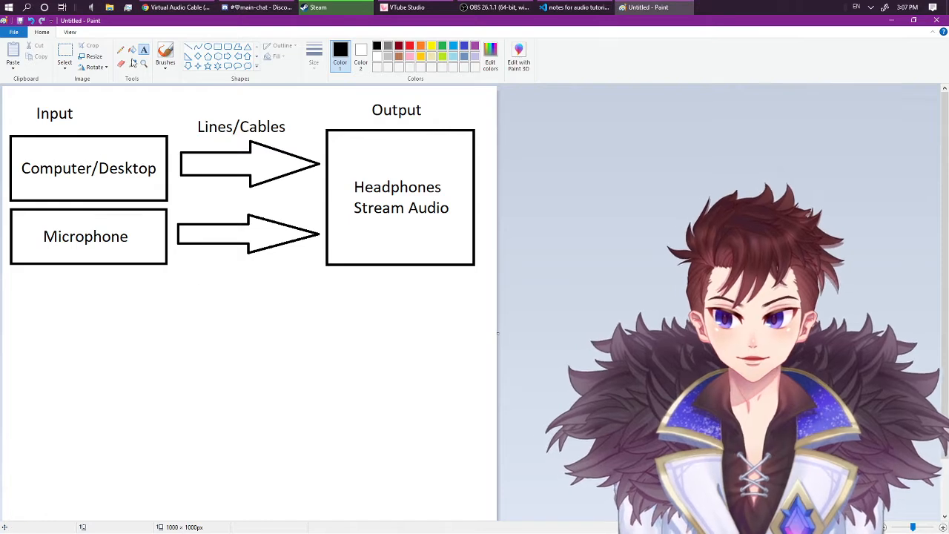
pyautogui.click(218, 46)
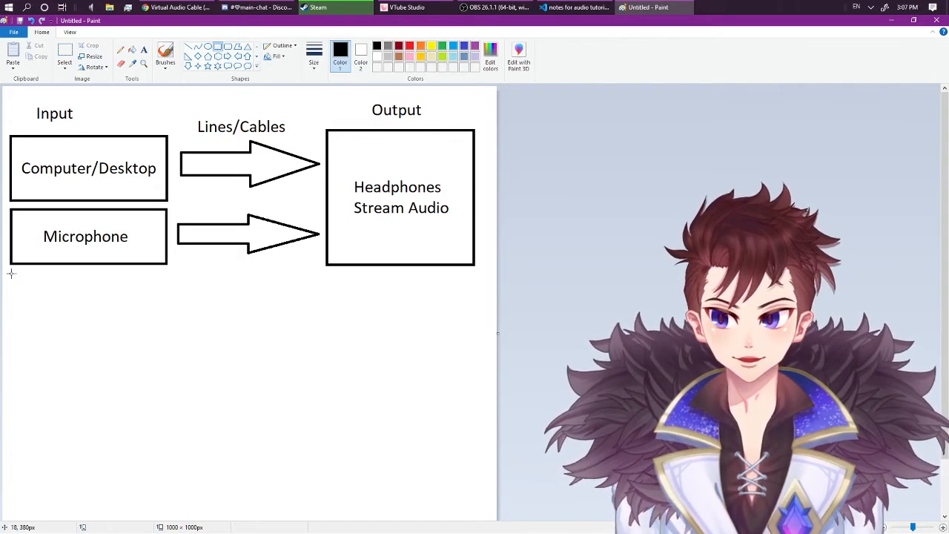
pyautogui.moveTo(13, 273); pyautogui.dragTo(167, 320)
# Add the text "Discord" to the empty box below Microphone and center it inside the box
pyautogui.click(144, 50)
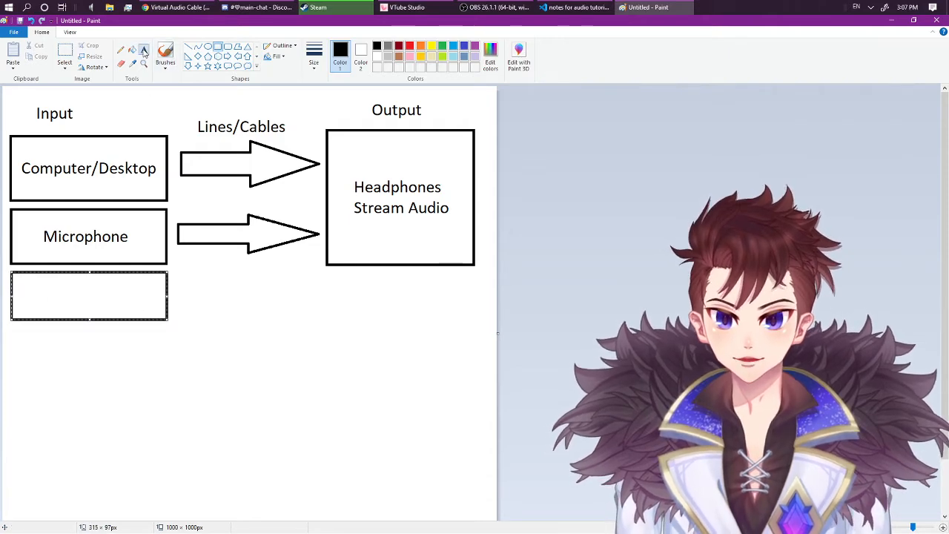
pyautogui.click(51, 290)
pyautogui.write('Discord')
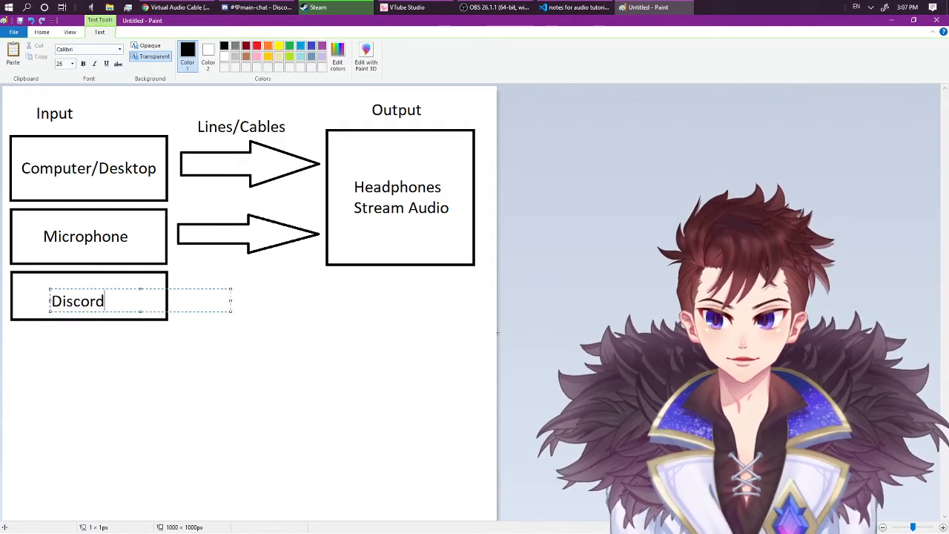
pyautogui.moveTo(126, 289); pyautogui.dragTo(133, 284)
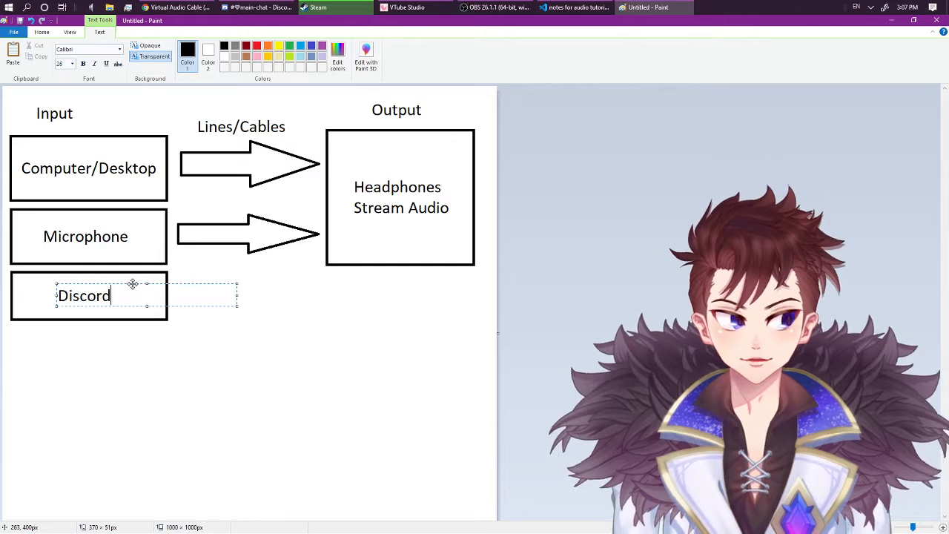
pyautogui.click(42, 33)
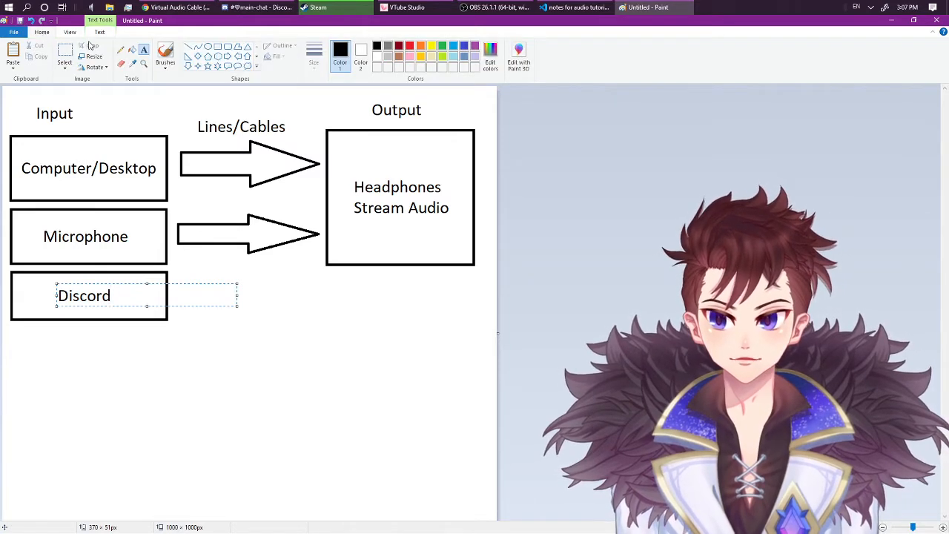
pyautogui.click(197, 310)
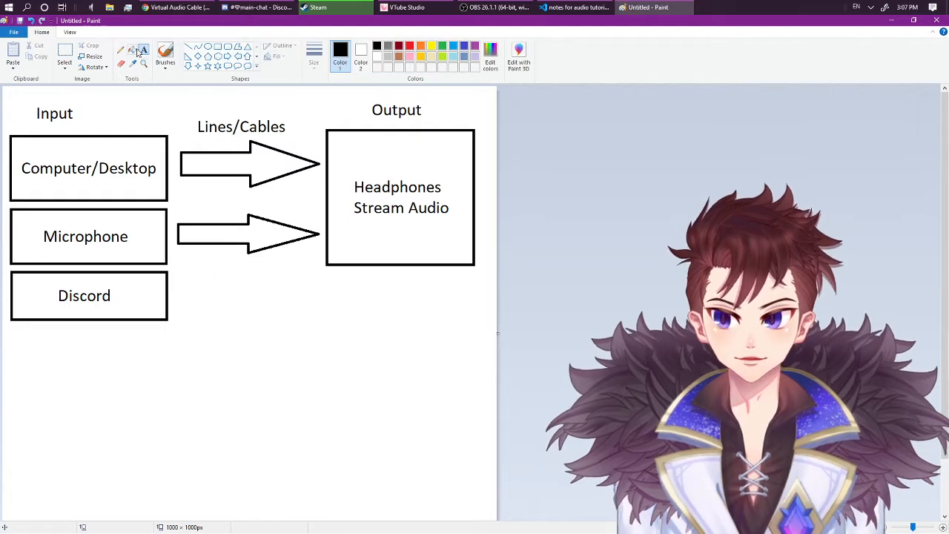
# Draw a right-pointing arrow about 266 × 58 px beside the Discord box, below the Microphone arrow
pyautogui.click(227, 58)
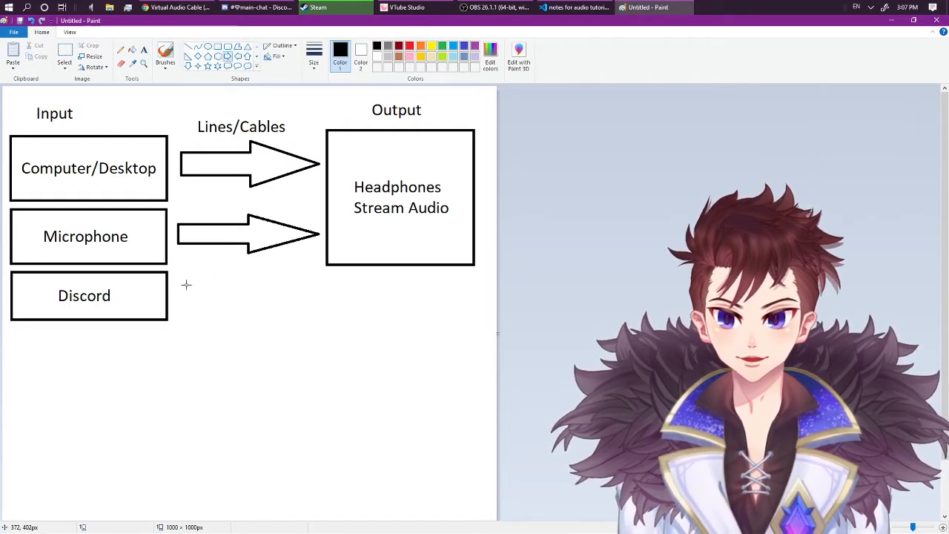
pyautogui.moveTo(180, 282); pyautogui.dragTo(313, 312)
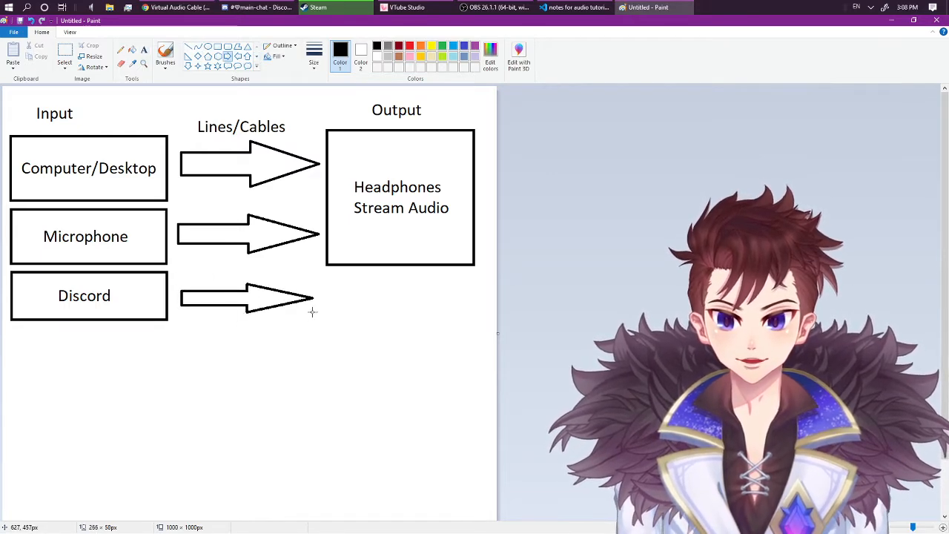
pyautogui.click(339, 275)
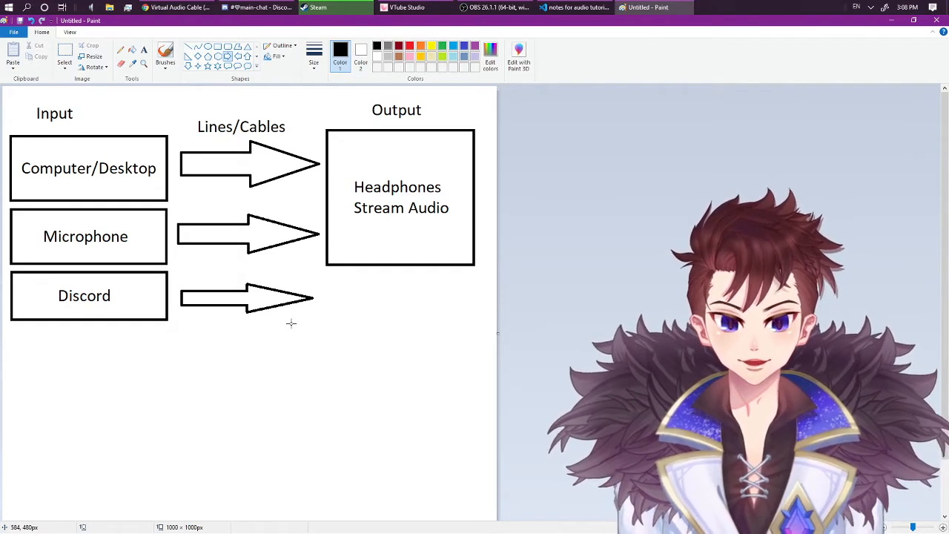
# Bring the OBS window back into view and unmute the Spotify/Music source in the audio mixer
pyautogui.moveTo(948, 252)
pyautogui.mouseDown()
pyautogui.moveTo(498, 177)
pyautogui.moveTo(264, 69)
pyautogui.mouseUp()
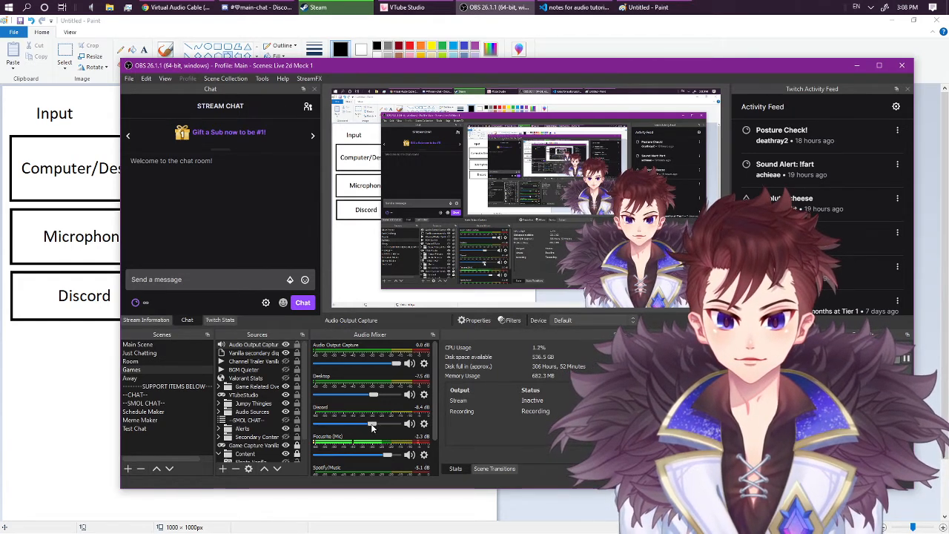
pyautogui.scroll(-1, 438, 413)
pyautogui.scroll(-3, 438, 413)
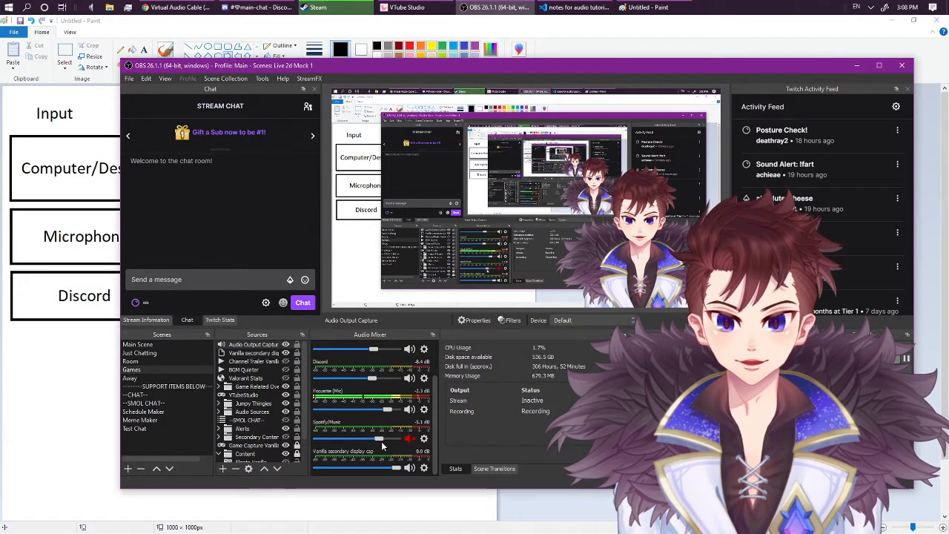
pyautogui.click(410, 439)
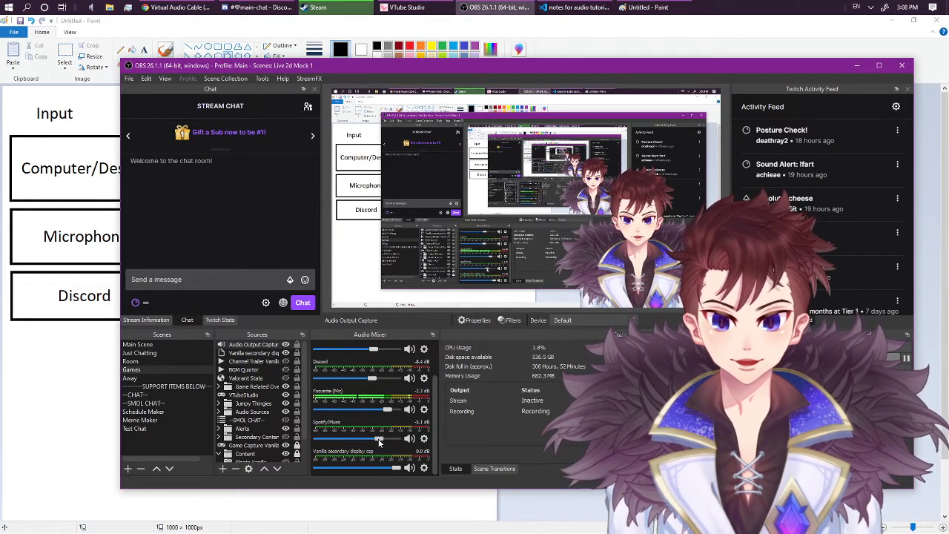
# Open the Advanced Audio Properties from the Desktop source, examine the per-source track settings, and close them
pyautogui.moveTo(436, 407)
pyautogui.mouseDown()
pyautogui.moveTo(434, 364)
pyautogui.moveTo(436, 395)
pyautogui.mouseUp()
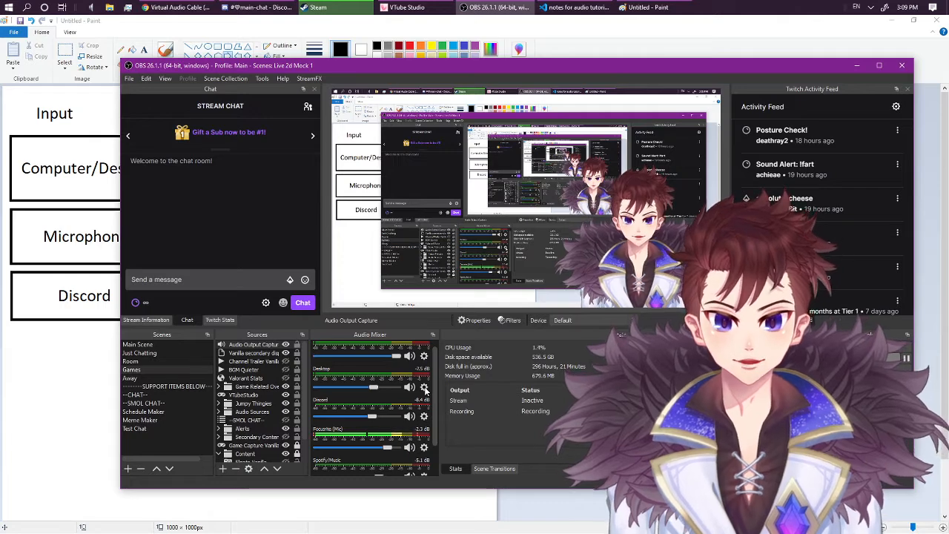
pyautogui.click(425, 388)
pyautogui.click(455, 510)
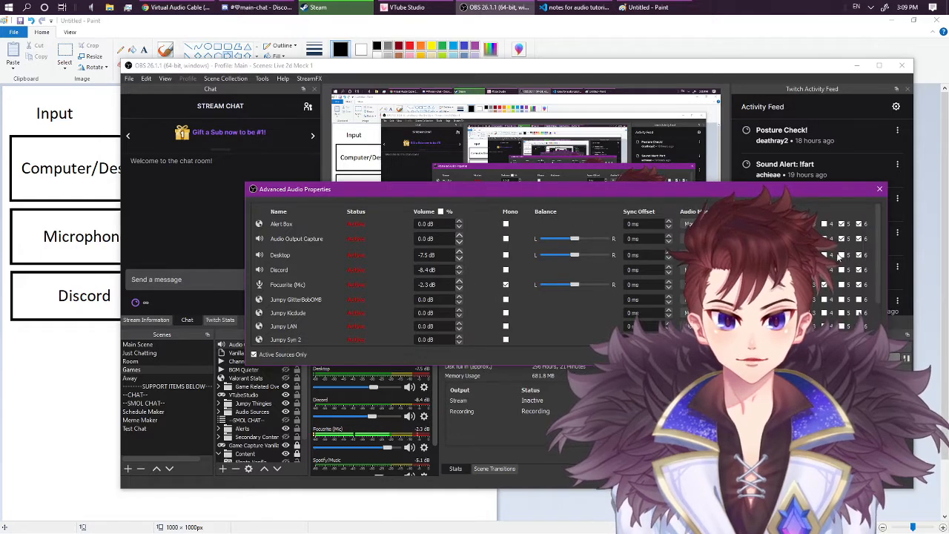
pyautogui.moveTo(863, 196); pyautogui.dragTo(809, 190)
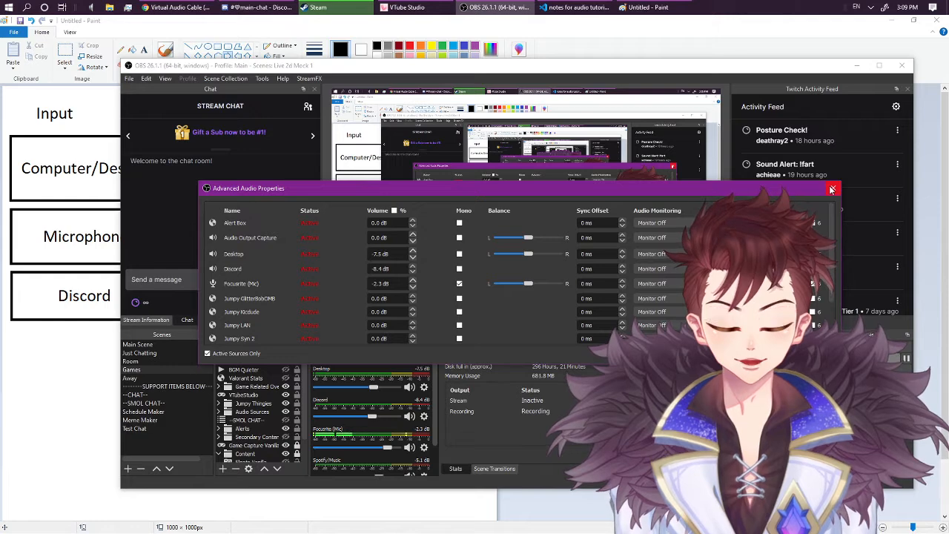
pyautogui.click(832, 190)
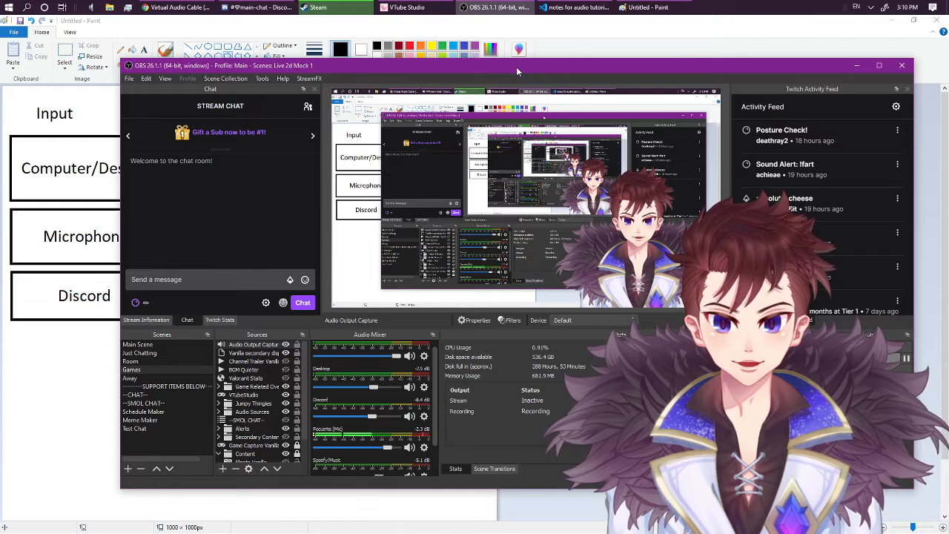
# Move OBS out of view and draw a nearly horizontal line about 980 × 23 px in Paint between the Microphone and Discord rows
pyautogui.moveTo(517, 68)
pyautogui.mouseDown()
pyautogui.moveTo(524, 80)
pyautogui.moveTo(948, 225)
pyautogui.moveTo(948, 252)
pyautogui.mouseUp()
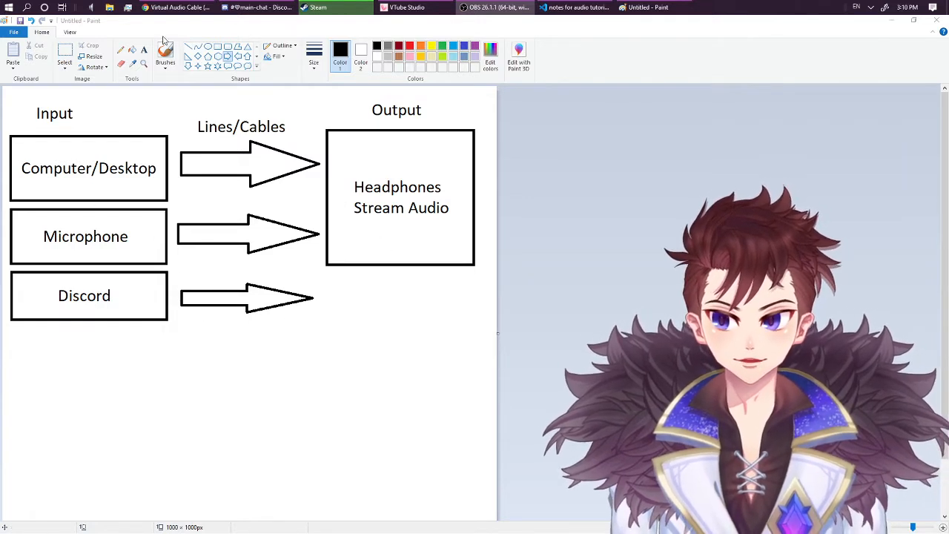
pyautogui.click(190, 50)
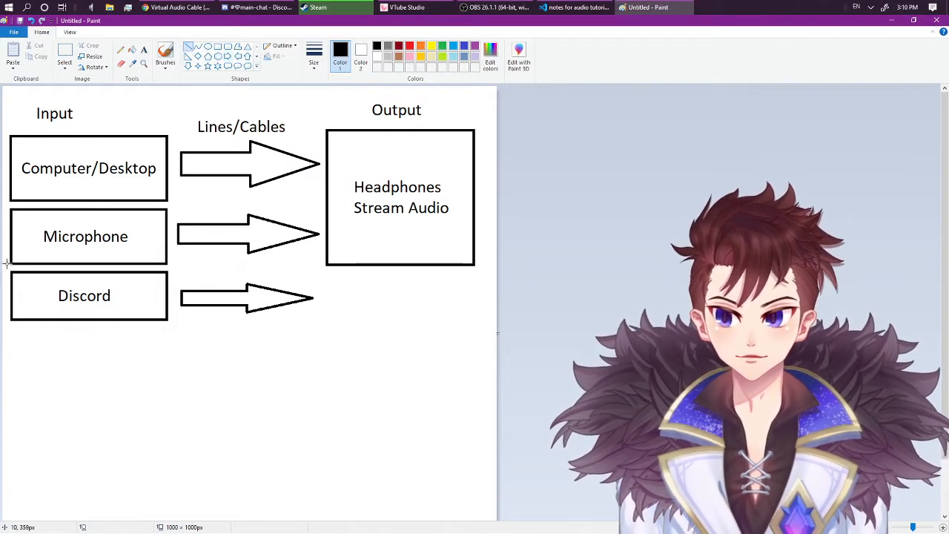
pyautogui.moveTo(3, 263); pyautogui.dragTo(490, 274)
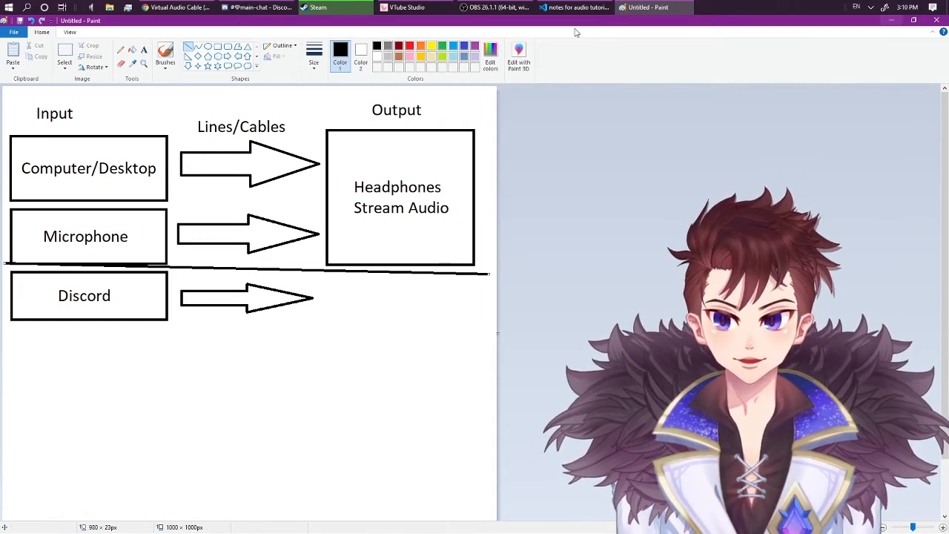
# Switch to Chrome, compare its Virtual Audio Cable page with the diagram in a reduced Paint window, and minimize Paint
pyautogui.click(188, 7)
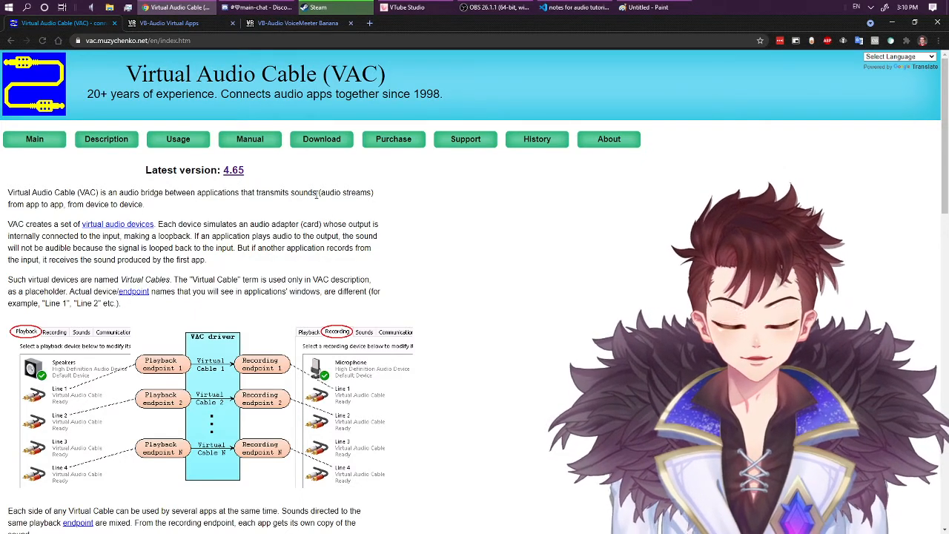
pyautogui.click(645, 7)
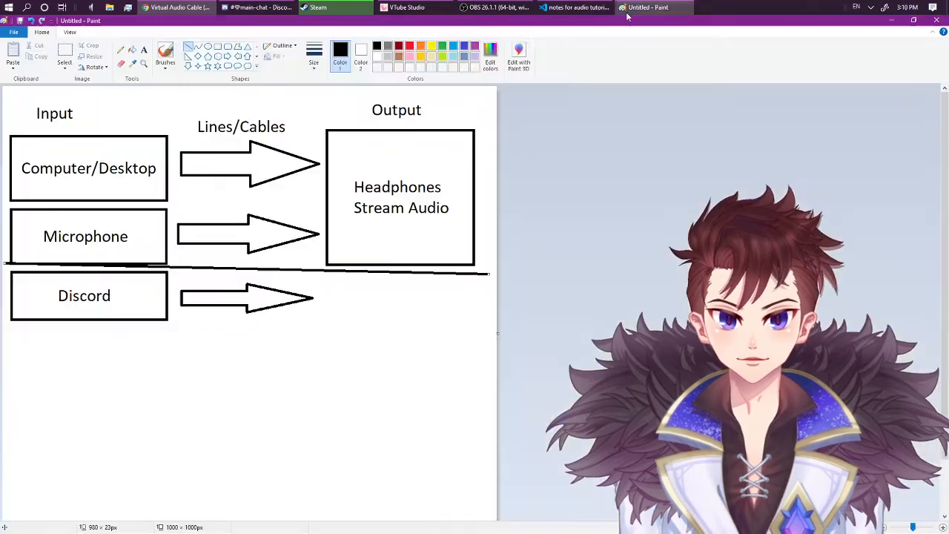
pyautogui.doubleClick(516, 26)
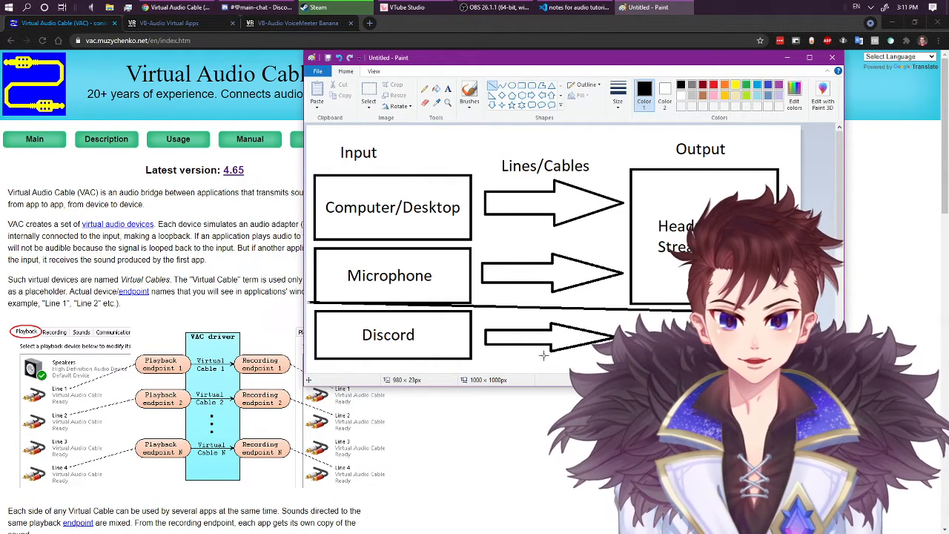
pyautogui.click(787, 58)
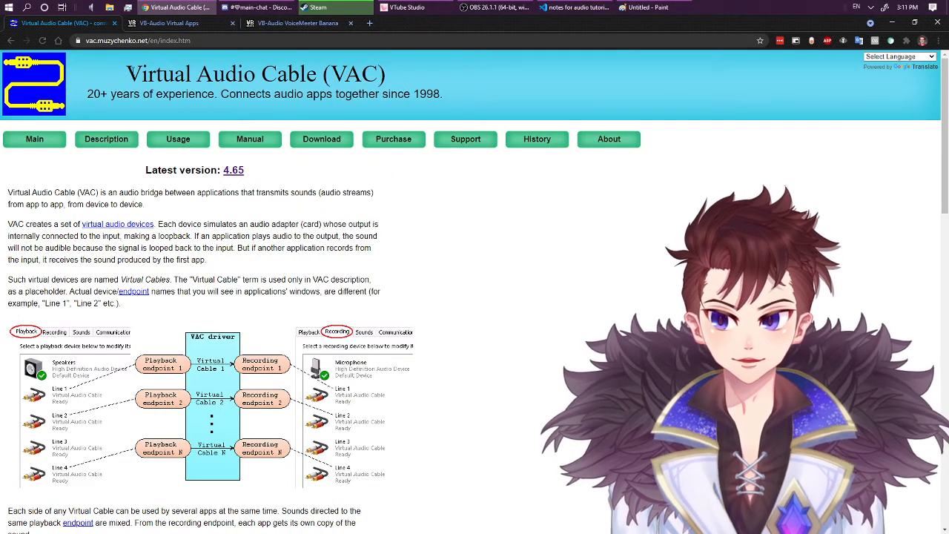
# Highlight the Virtual Audio Cable title on the main page and look over the introduction
pyautogui.moveTo(125, 73); pyautogui.dragTo(322, 74)
pyautogui.click(372, 72)
pyautogui.click(385, 83)
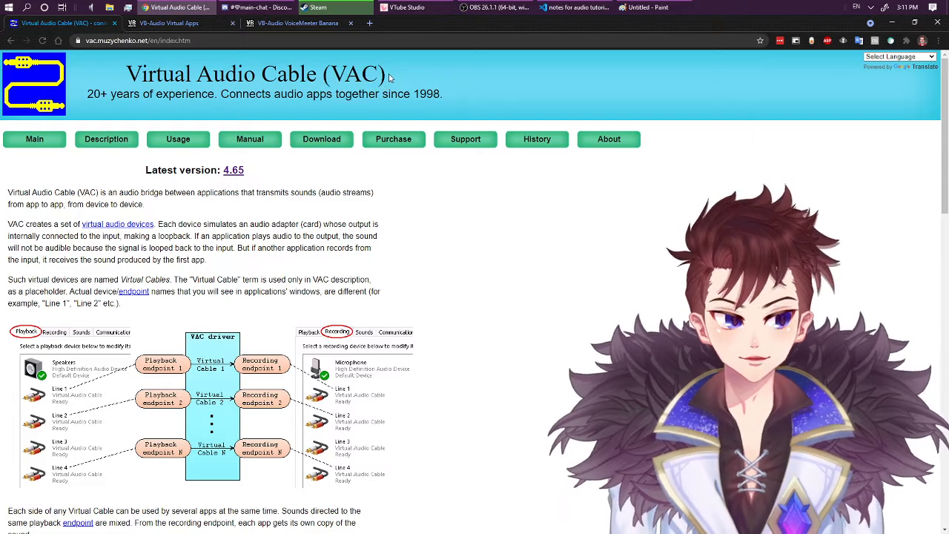
pyautogui.scroll(-1, 378, 148)
pyautogui.scroll(1, 362, 220)
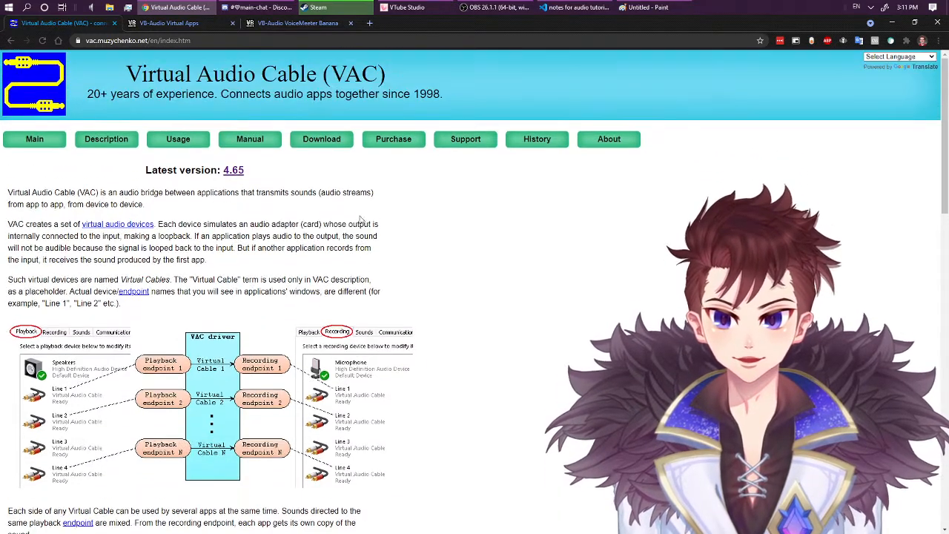
# Open the VAC Downloads page and examine the Lite version's maximum number of virtual cables in the feature comparison table
pyautogui.click(335, 140)
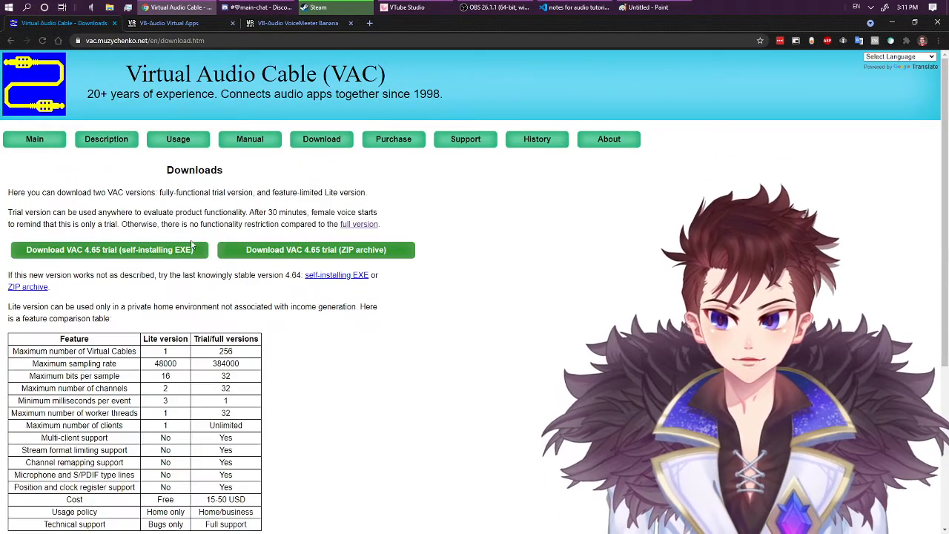
pyautogui.scroll(-1, 157, 267)
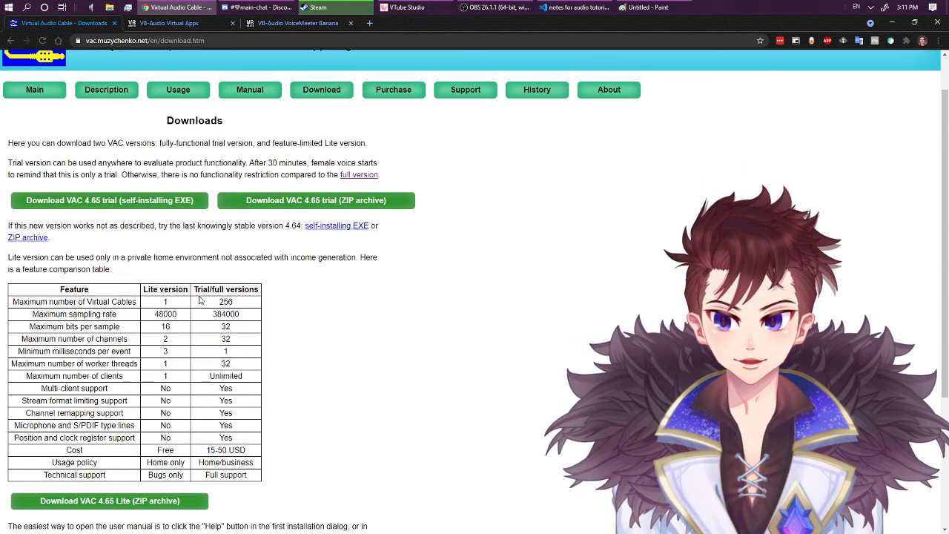
pyautogui.doubleClick(165, 302)
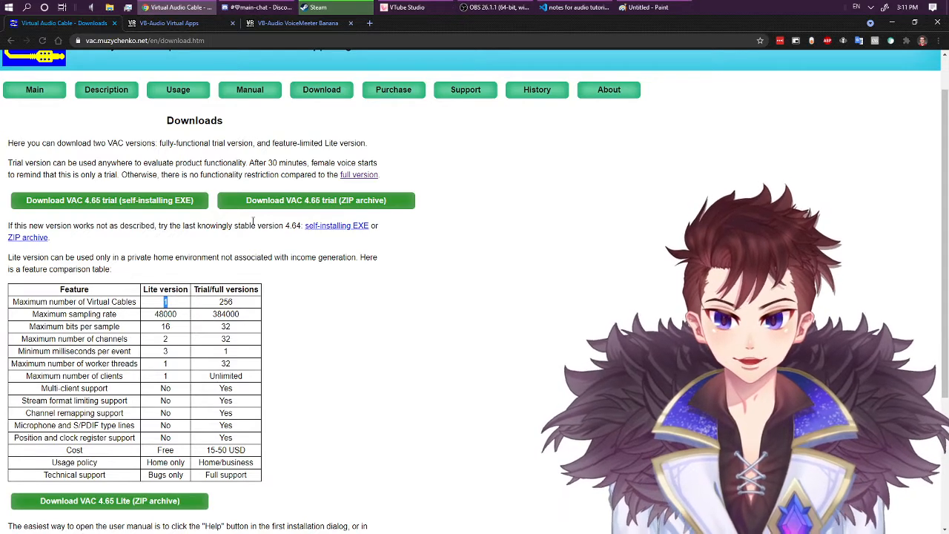
pyautogui.scroll(1, 245, 197)
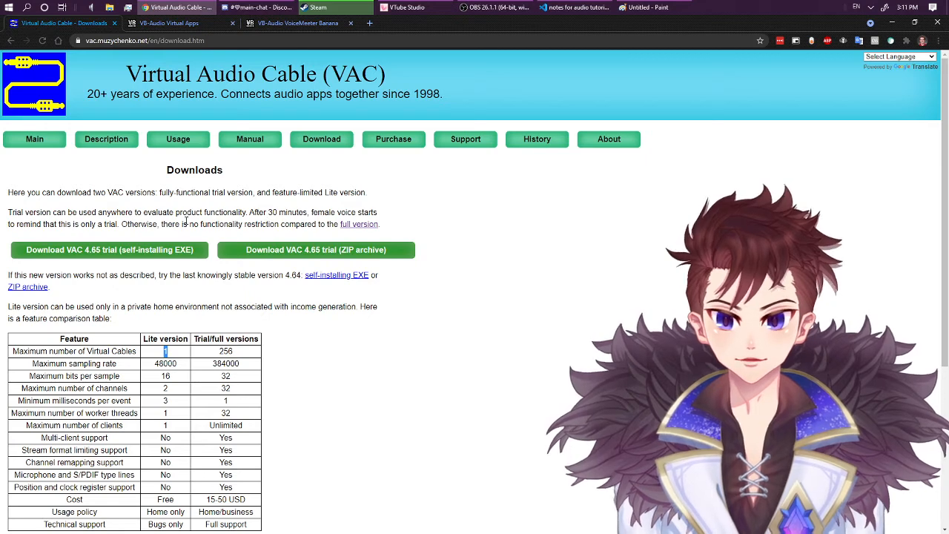
# Open the full version's purchase page and examine the prices of a single Home license and a single Business license
pyautogui.click(359, 225)
pyautogui.moveTo(152, 261); pyautogui.dragTo(110, 259)
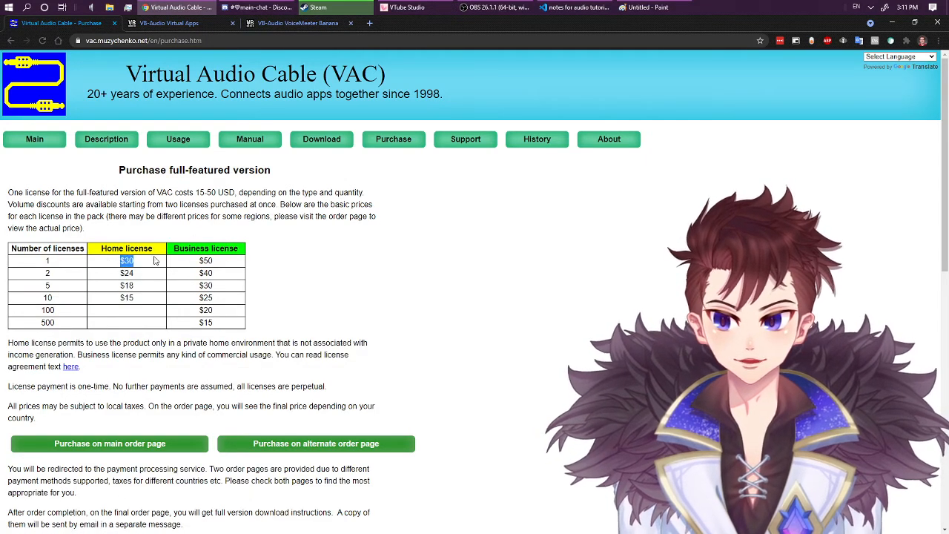
pyautogui.click(154, 257)
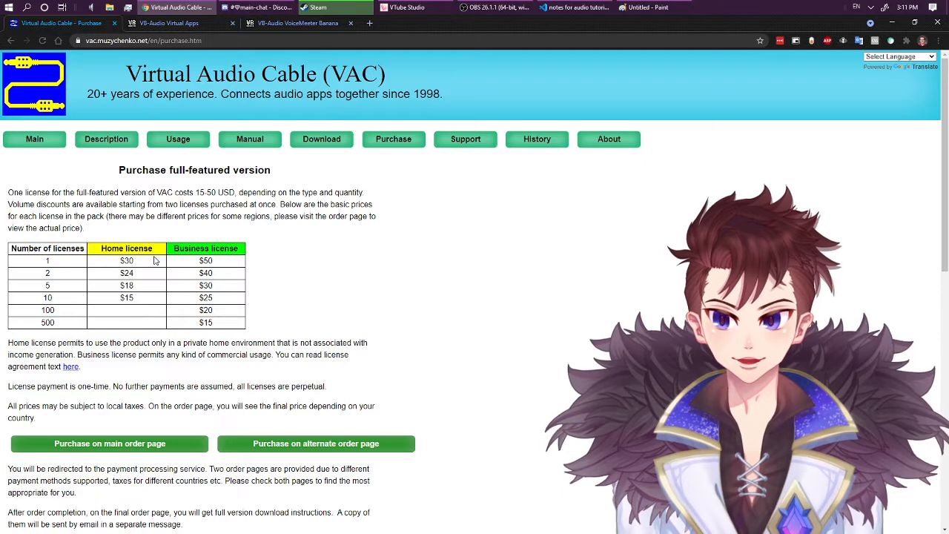
pyautogui.moveTo(212, 264); pyautogui.dragTo(185, 264)
pyautogui.click(266, 258)
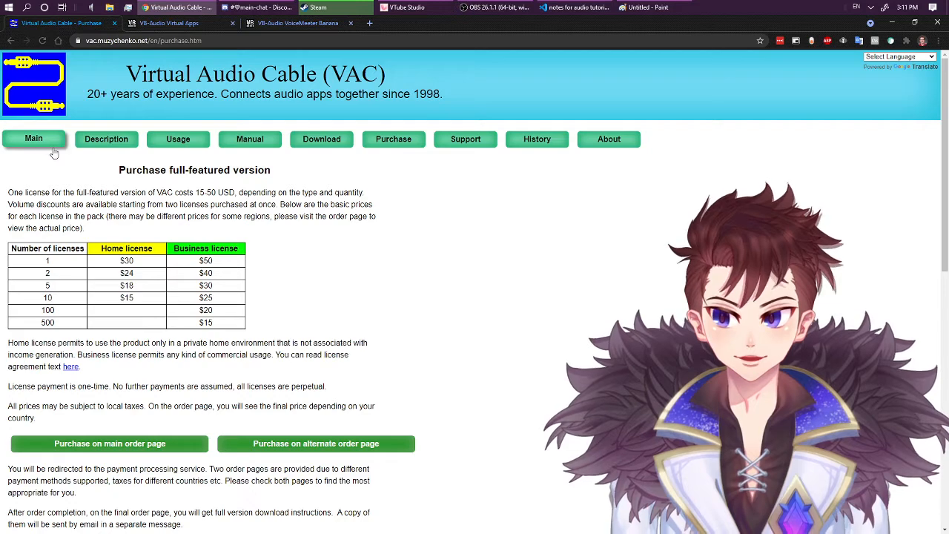
# Return to the Downloads page and examine the Trial/full versions' virtual cable limit in the comparison table
pyautogui.hotkey('alt', 'Left')
pyautogui.scroll(-1, 238, 305)
pyautogui.moveTo(238, 305); pyautogui.dragTo(261, 300)
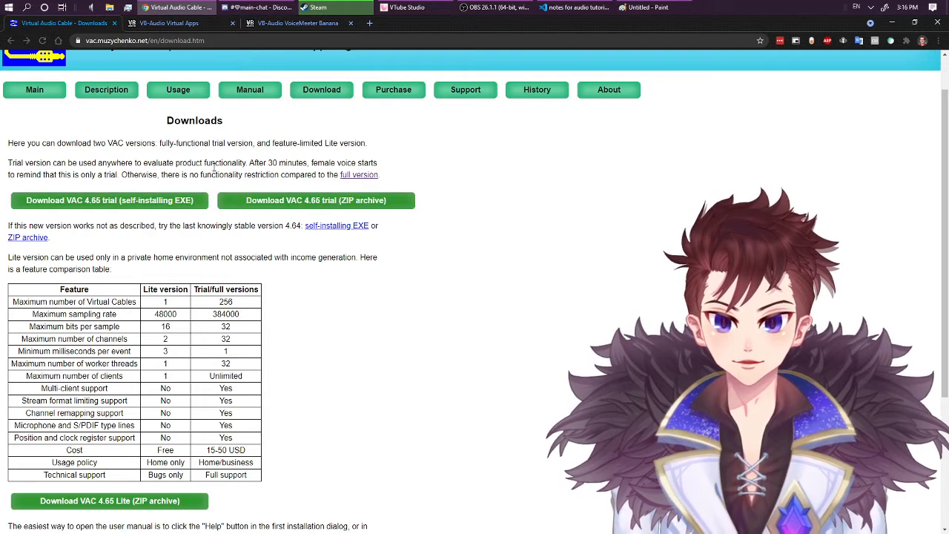
# Switch from VAC's trial description to the VB-Audio Virtual Apps page and highlight its address, vb-audio.com/Cable
pyautogui.moveTo(285, 175); pyautogui.dragTo(206, 175)
pyautogui.click(134, 171)
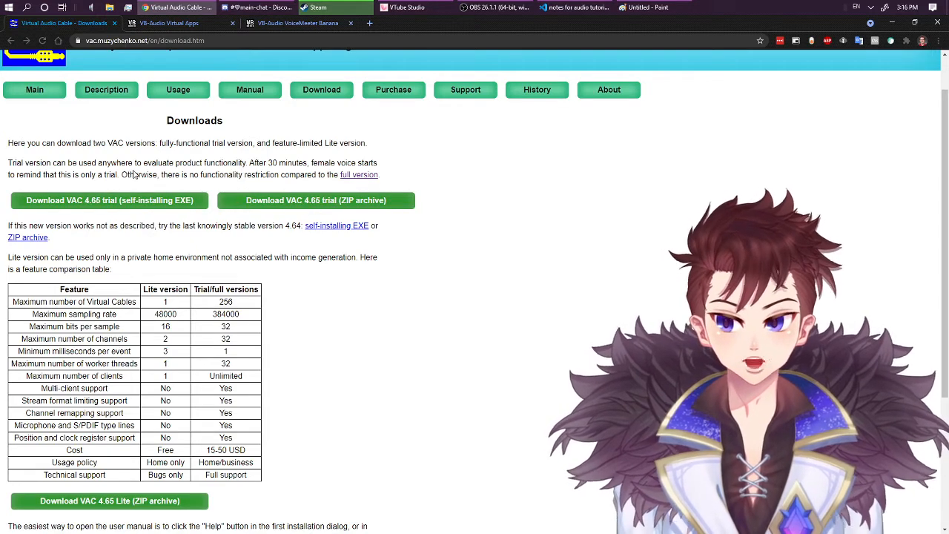
pyautogui.click(155, 27)
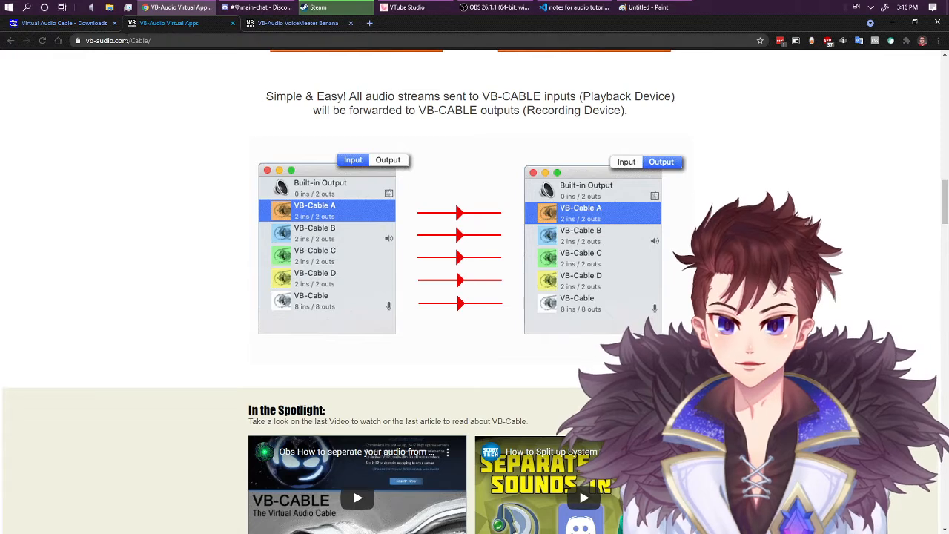
pyautogui.moveTo(129, 41); pyautogui.dragTo(86, 40)
pyautogui.click(145, 76)
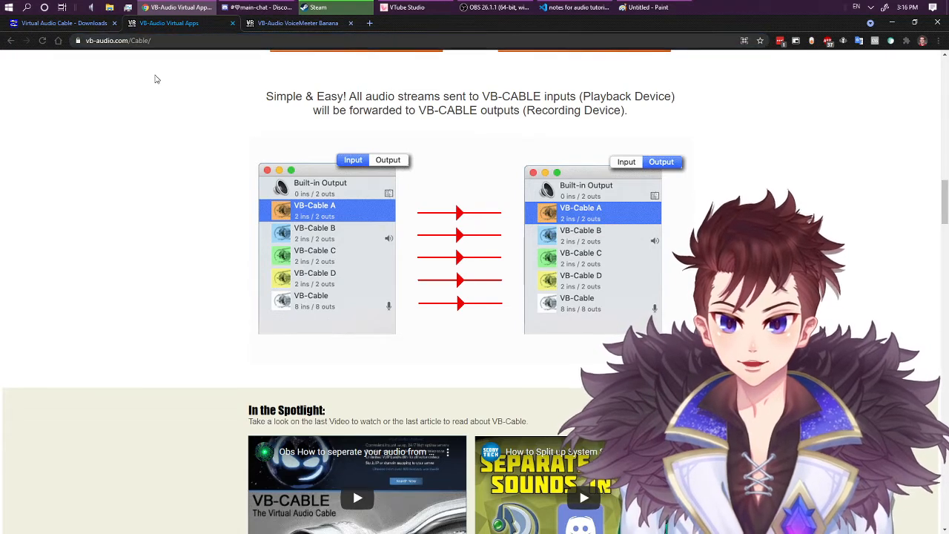
# Glance at the VoiceMeeter Banana page, return to the VB-CABLE page and examine the additional A+B and C+D virtual cables
pyautogui.click(314, 27)
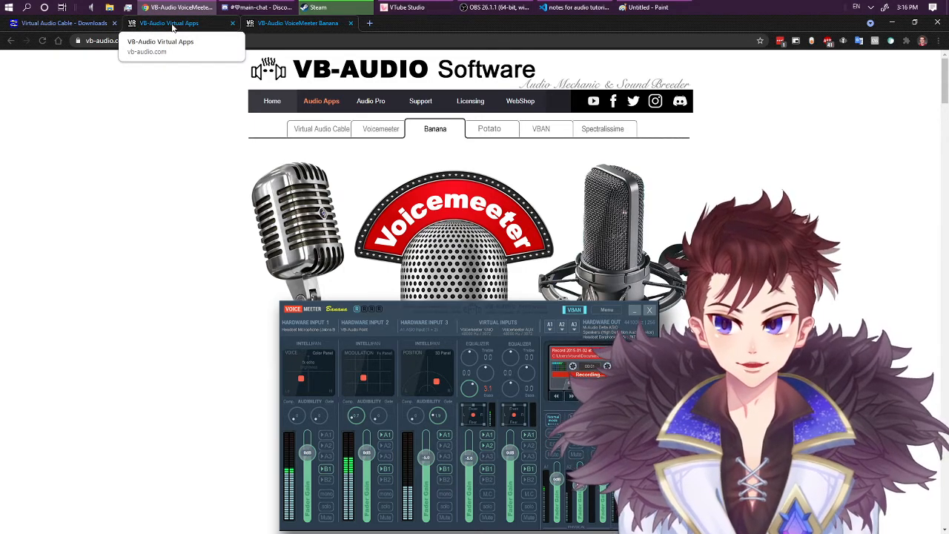
pyautogui.click(172, 27)
pyautogui.scroll(15, 157, 108)
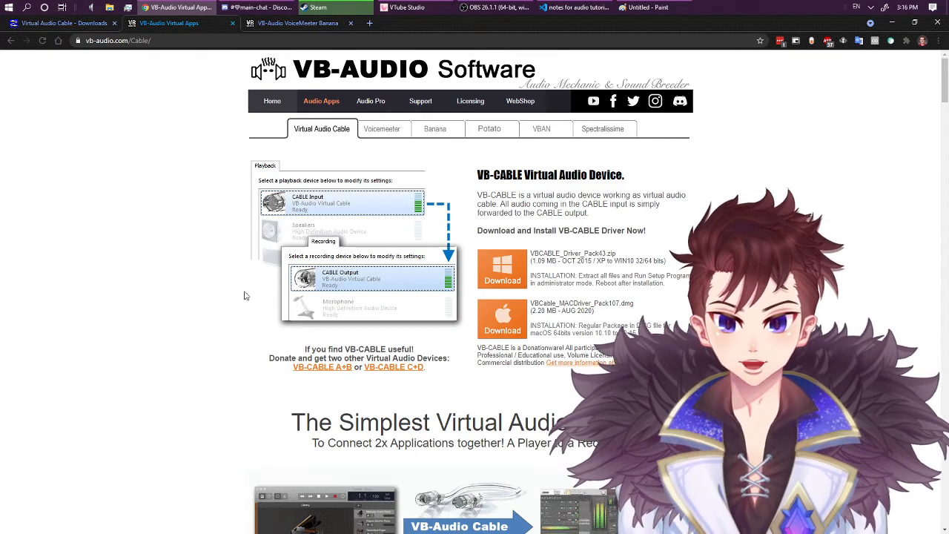
pyautogui.scroll(-10, 209, 302)
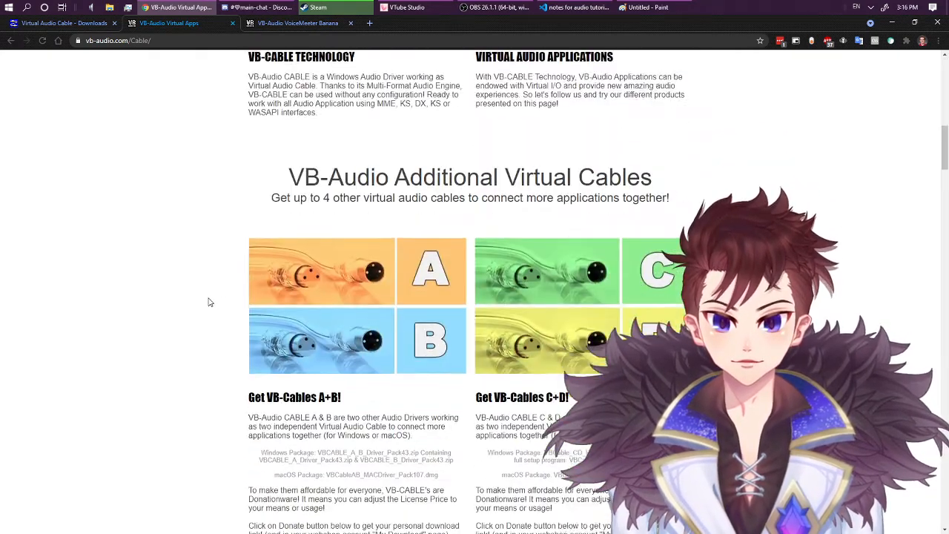
pyautogui.scroll(-7, 210, 302)
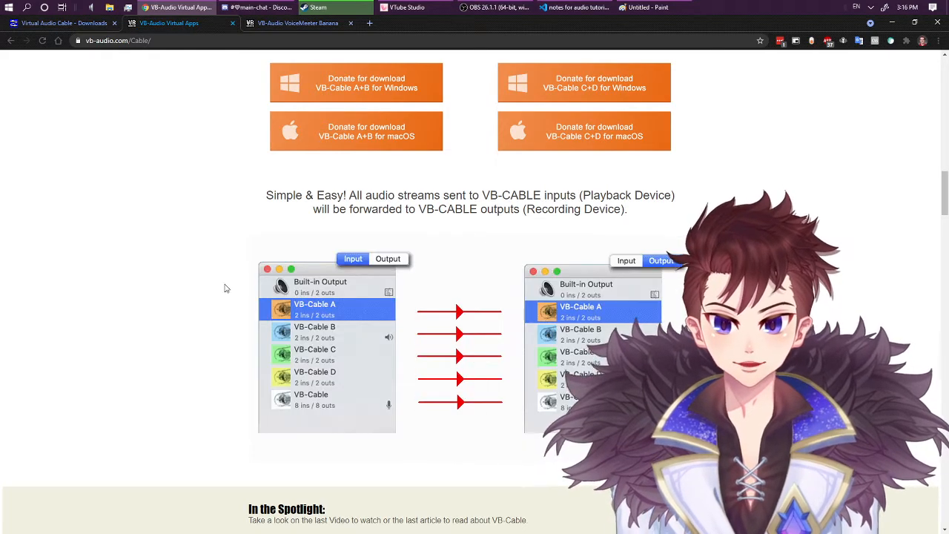
pyautogui.scroll(15, 226, 289)
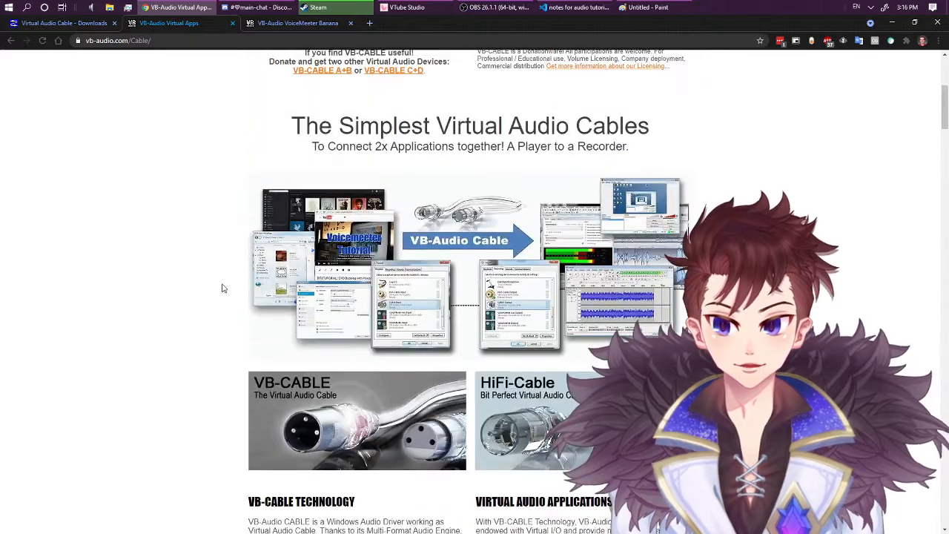
pyautogui.scroll(10, 220, 286)
# Compare the VAC Downloads page with the VB-CABLE page and highlight the Virtual Audio Cable (VAC) title
pyautogui.click(79, 24)
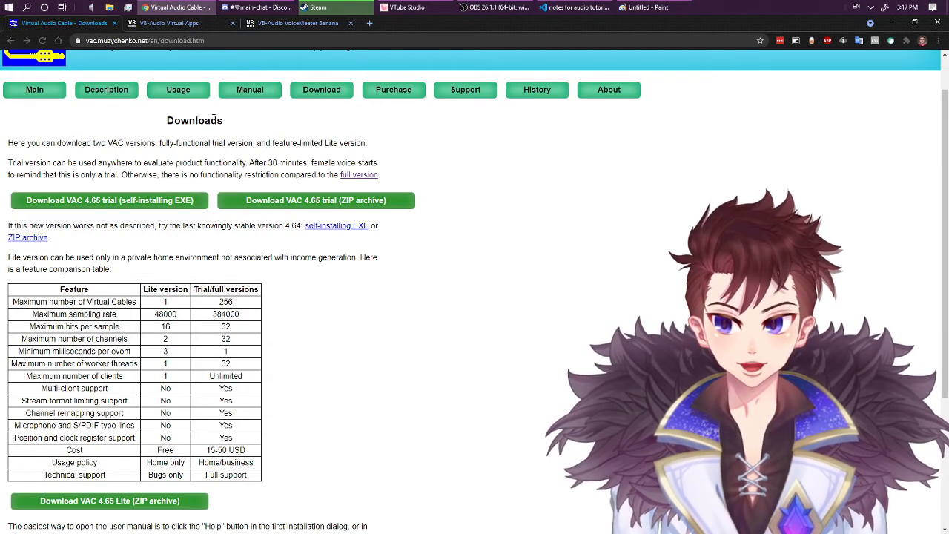
pyautogui.click(169, 23)
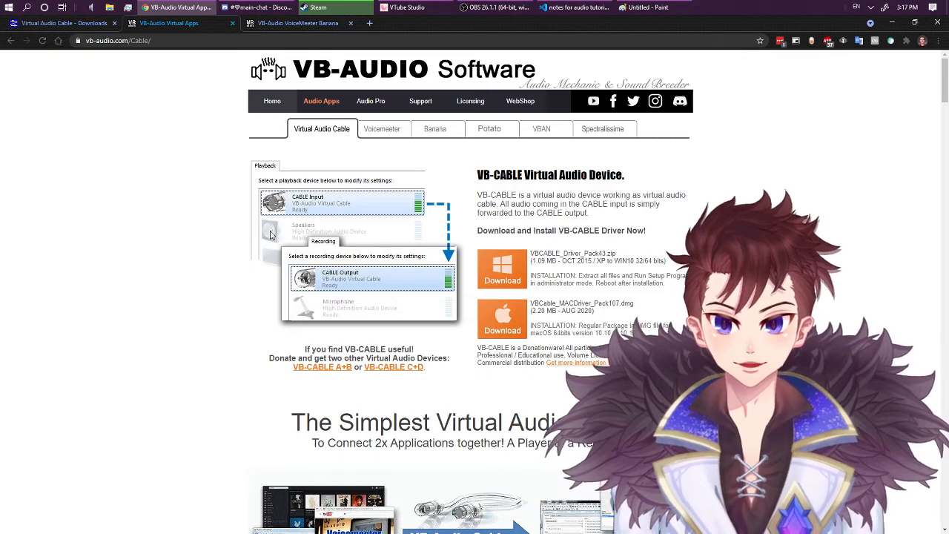
pyautogui.click(96, 23)
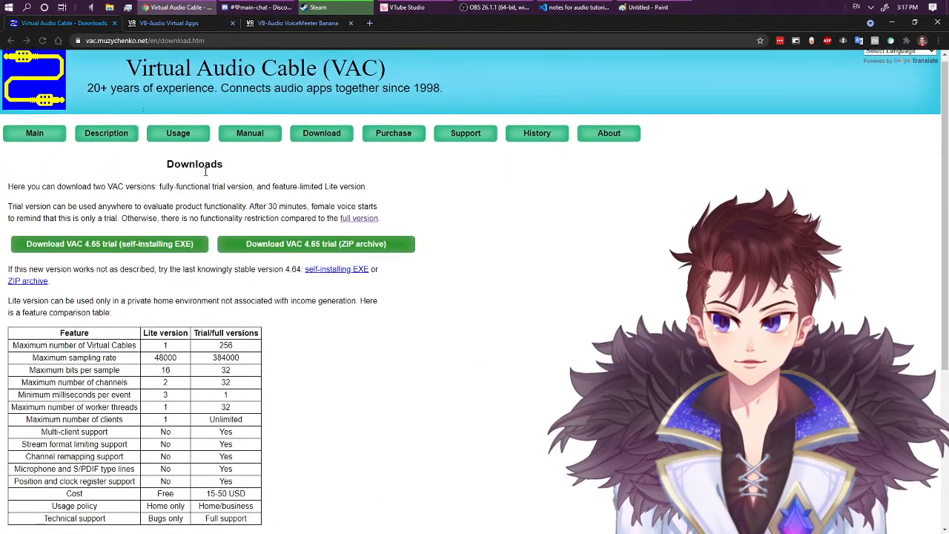
pyautogui.moveTo(125, 78); pyautogui.dragTo(394, 74)
pyautogui.click(394, 74)
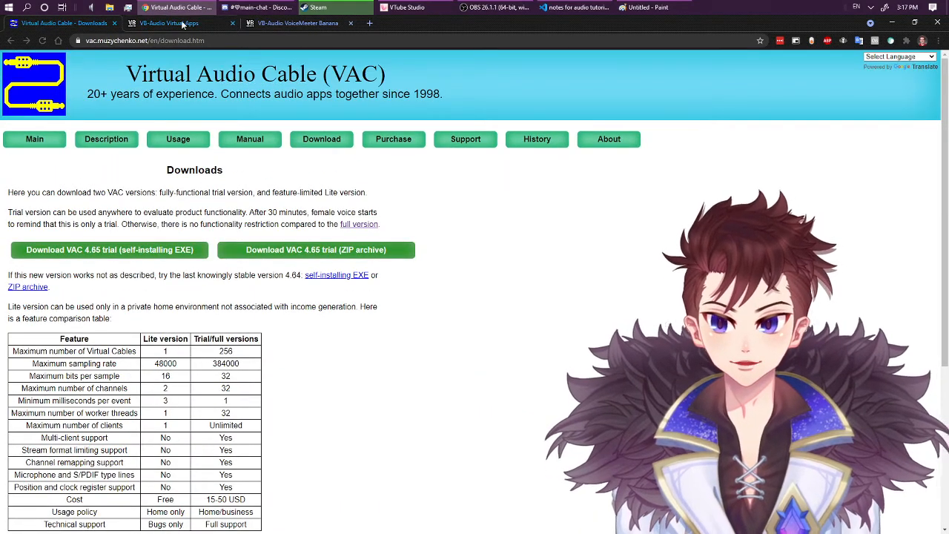
# Return to the VB-Audio page and highlight the product name in the VB-CABLE Virtual Audio Device heading
pyautogui.click(169, 23)
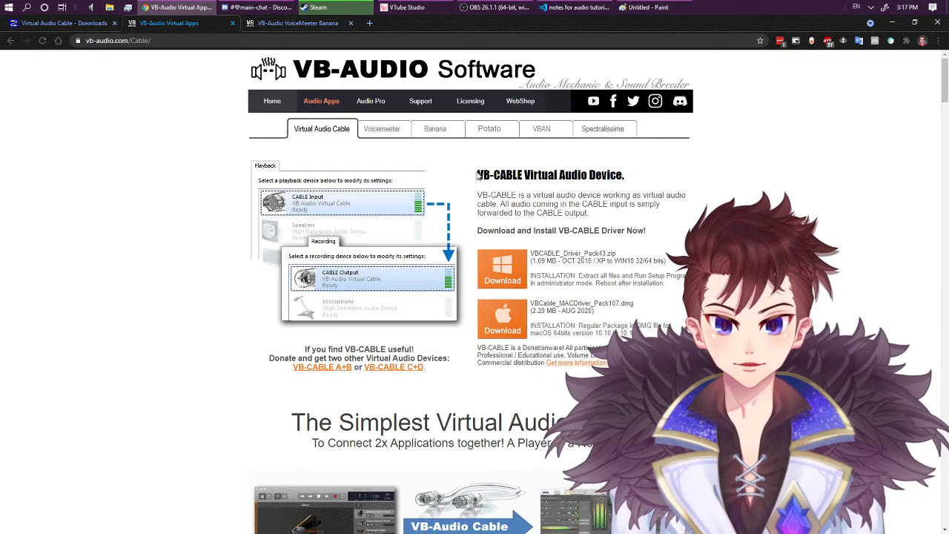
pyautogui.moveTo(479, 175); pyautogui.dragTo(542, 176)
pyautogui.click(628, 191)
pyautogui.click(549, 189)
pyautogui.click(545, 193)
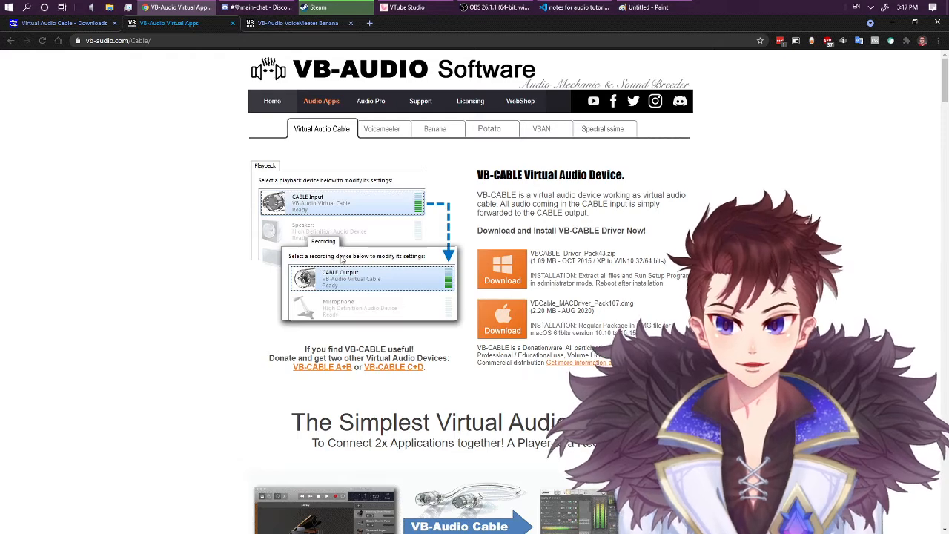
# Open the Windows Sound settings and examine the output device list for the Virtual Audio Cable lines
pyautogui.click(872, 7)
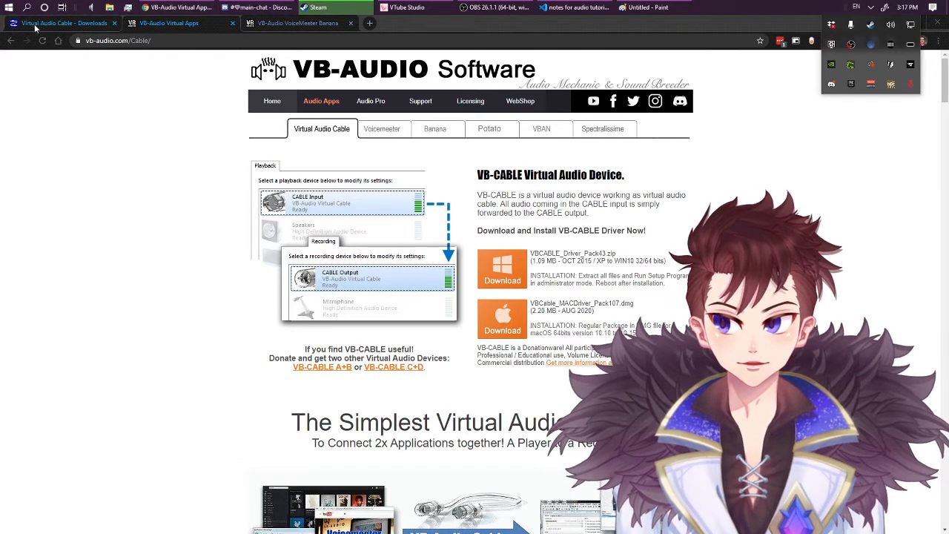
pyautogui.rightClick(890, 26)
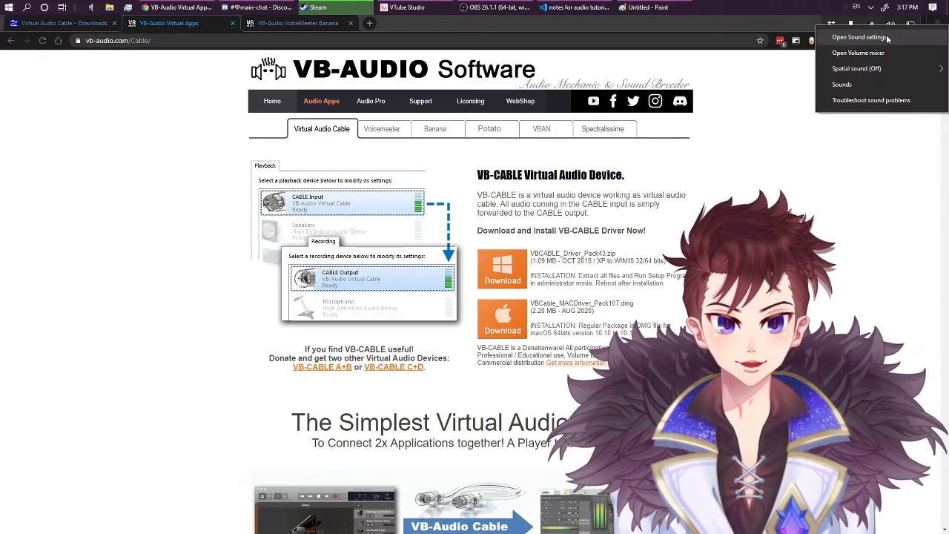
pyautogui.click(886, 36)
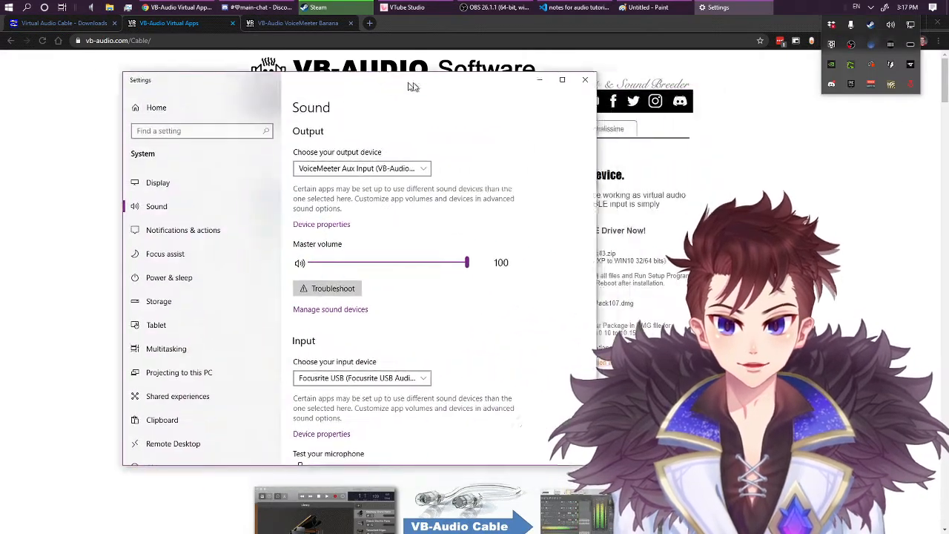
pyautogui.moveTo(413, 87); pyautogui.dragTo(339, 86)
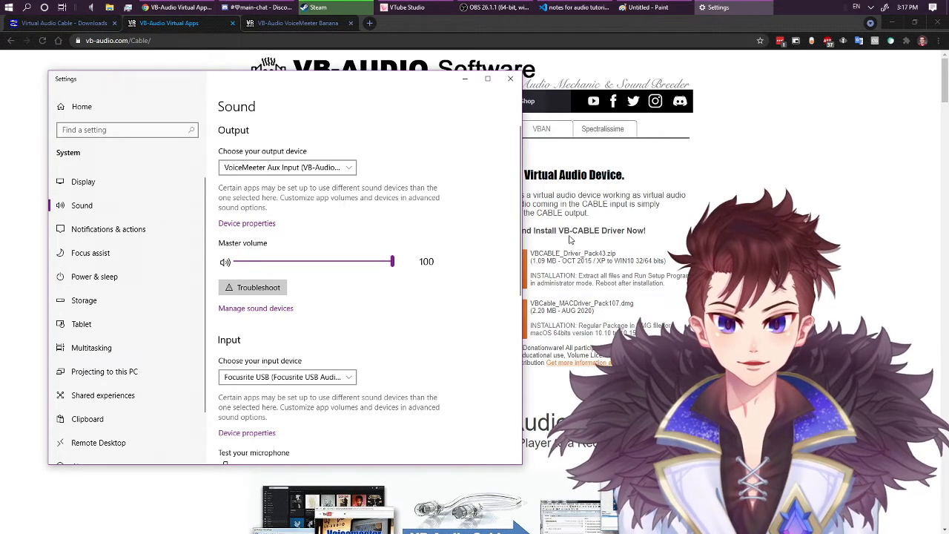
pyautogui.click(312, 168)
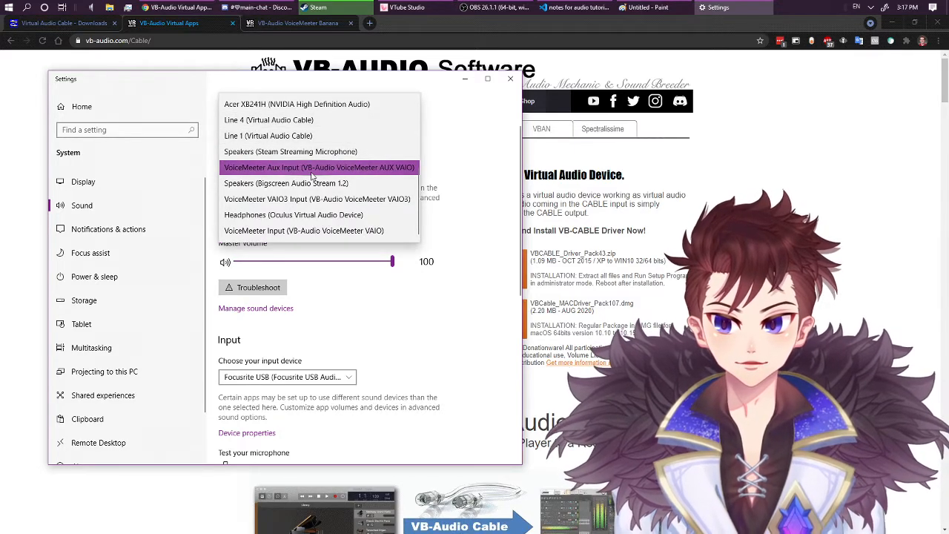
pyautogui.scroll(2, 312, 175)
pyautogui.scroll(1, 252, 170)
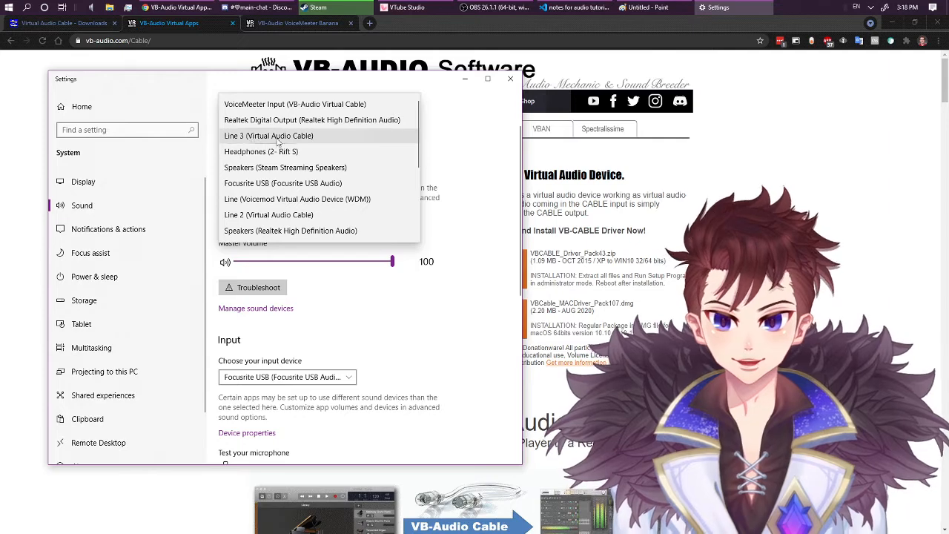
# Reposition the Settings window, look through the output device list again and minimize Settings
pyautogui.moveTo(438, 82); pyautogui.dragTo(767, 208)
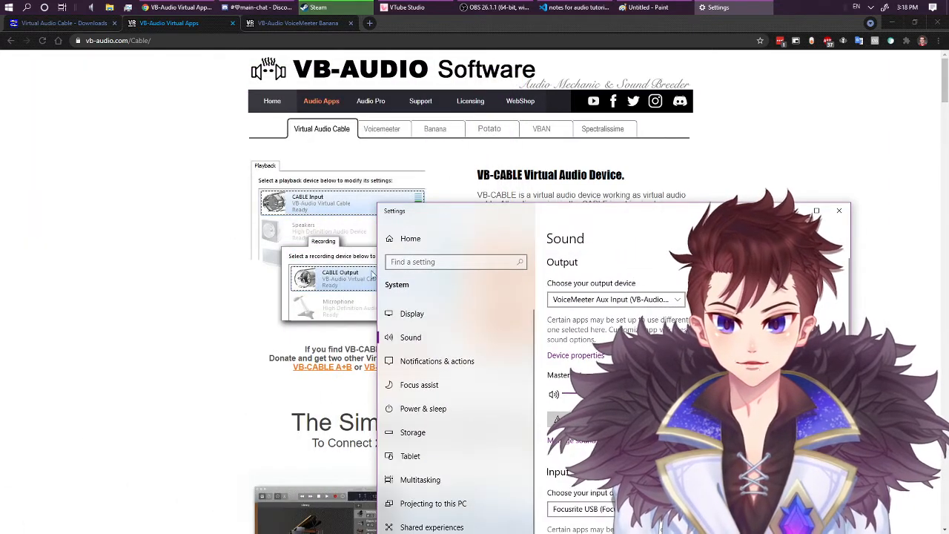
pyautogui.moveTo(591, 215); pyautogui.dragTo(263, 97)
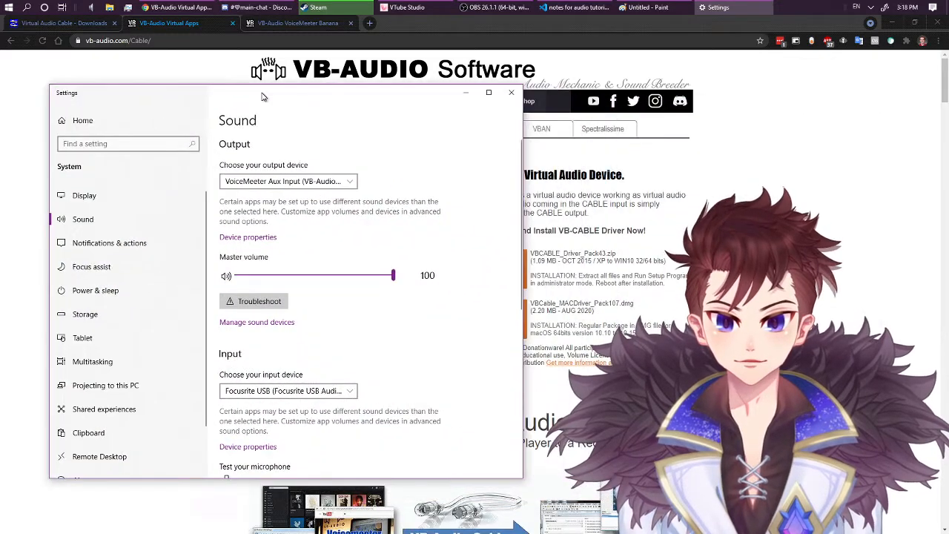
pyautogui.click(345, 181)
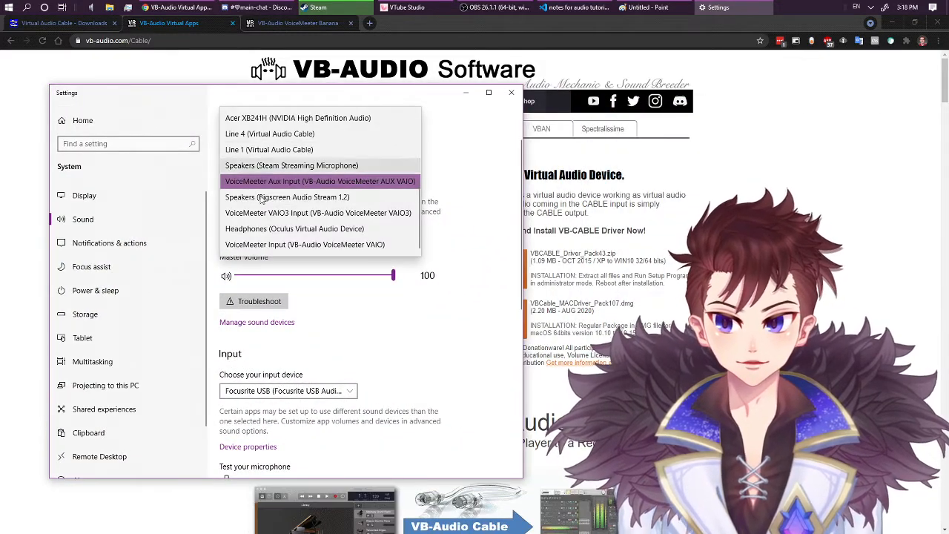
pyautogui.click(465, 171)
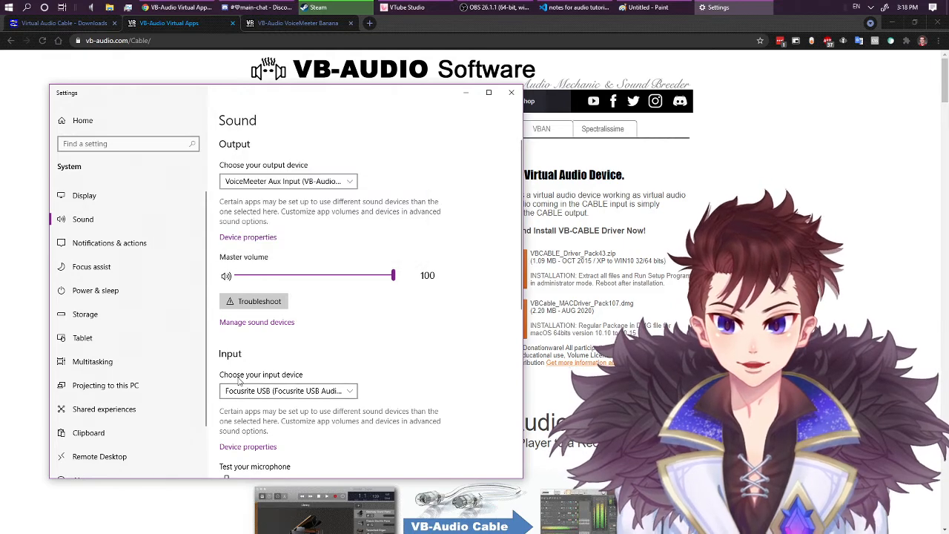
pyautogui.click(466, 93)
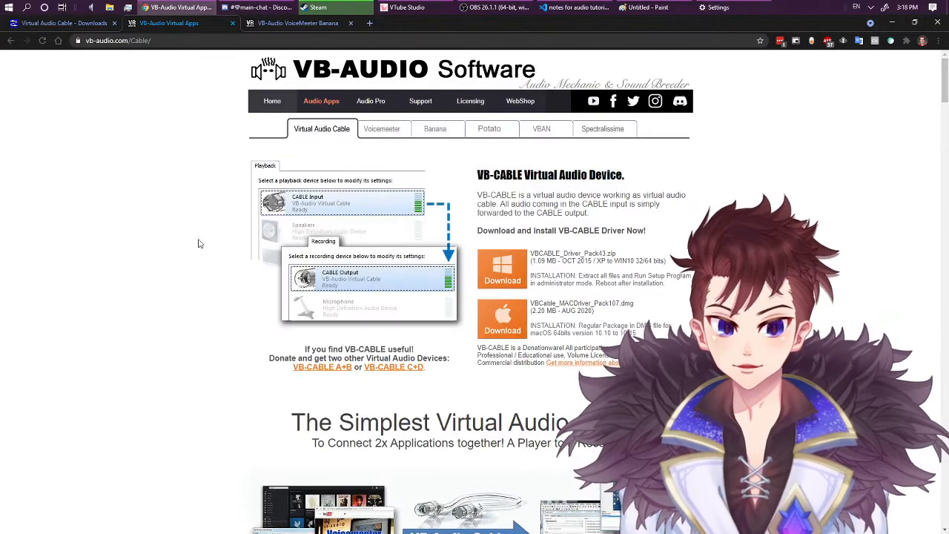
# Switch to the Paint diagram and try to erase the Discord box's edge and draw a rectangle over the box
pyautogui.click(644, 7)
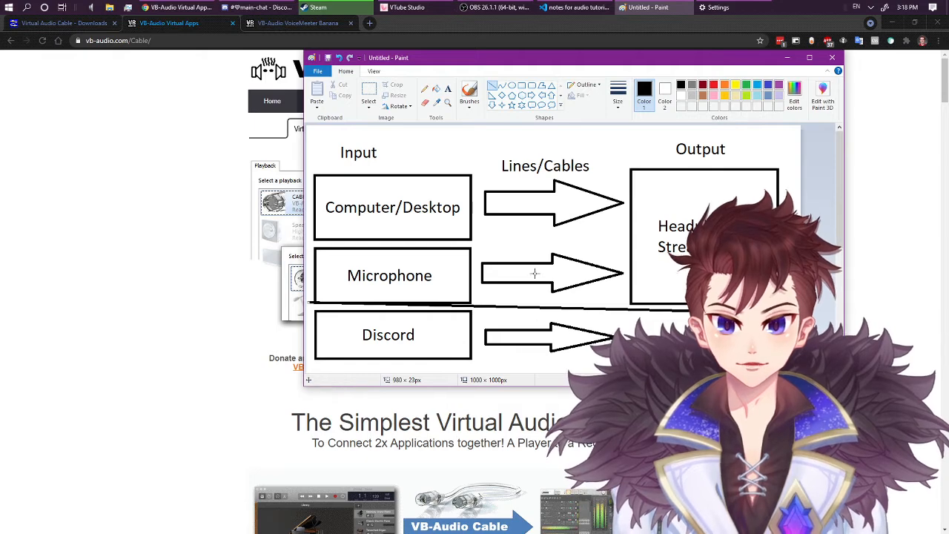
pyautogui.click(424, 103)
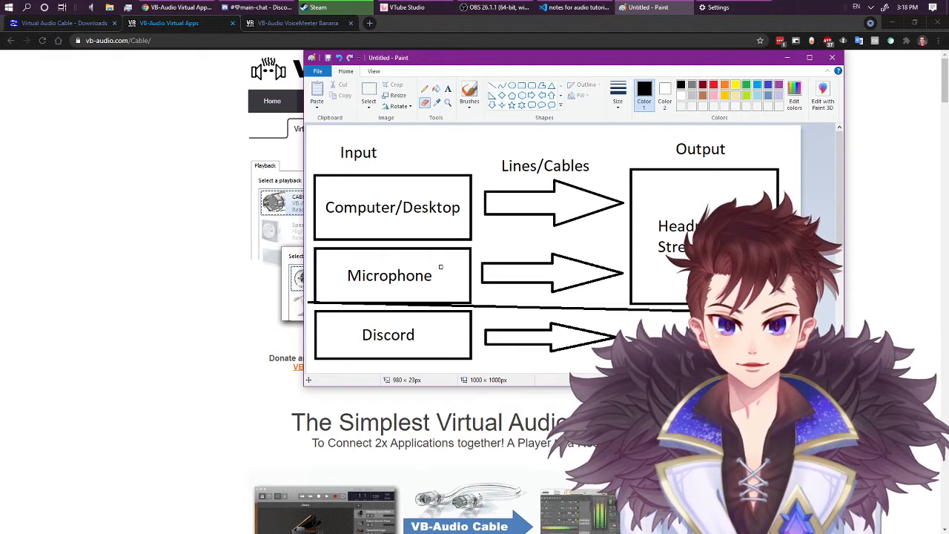
pyautogui.moveTo(463, 331); pyautogui.dragTo(472, 315)
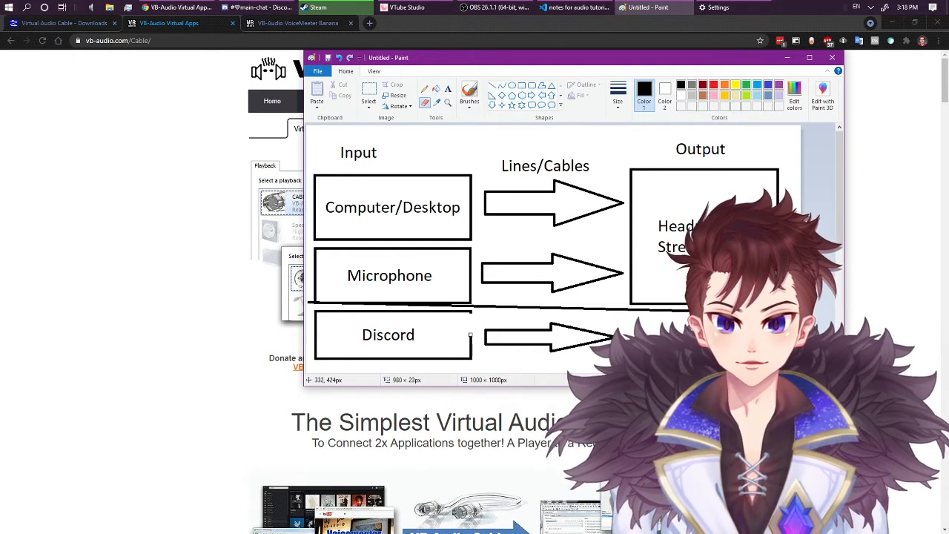
pyautogui.click(521, 87)
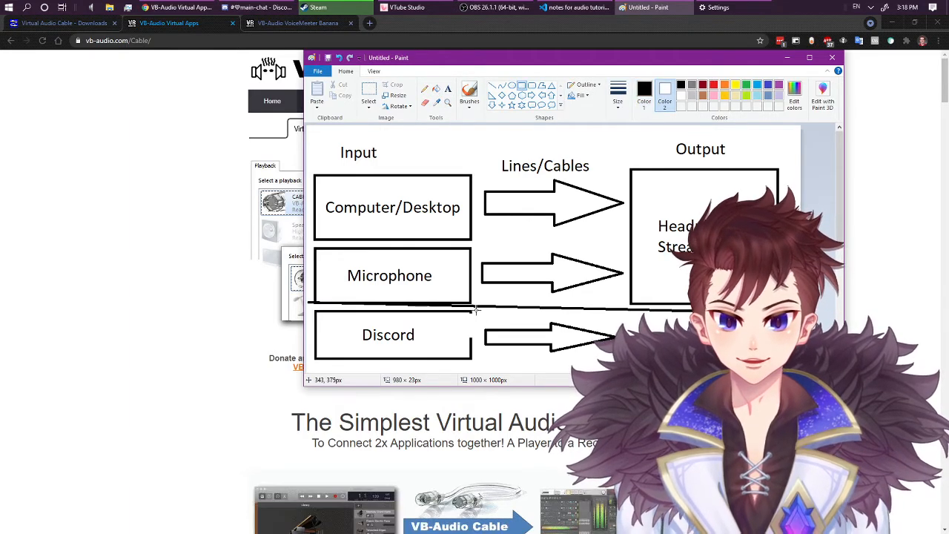
pyautogui.moveTo(475, 310); pyautogui.dragTo(307, 361)
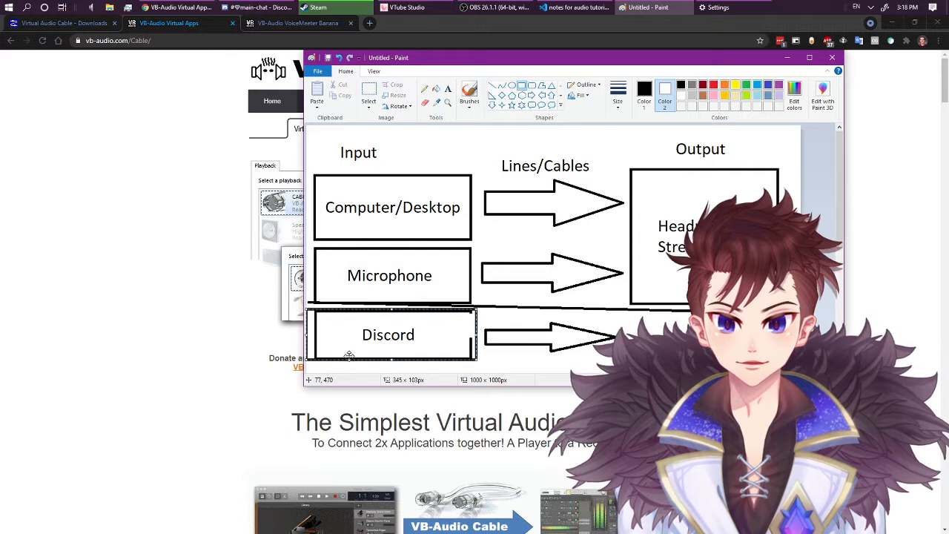
pyautogui.hotkey('ctrl', 'z')
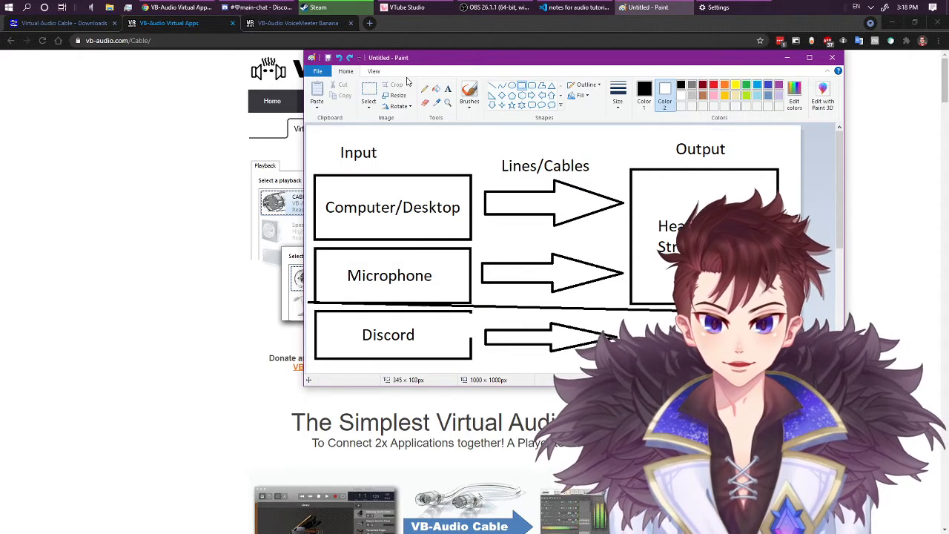
# Try to cross out the Discord input box and its output with diagonal lines, and undo the recent diagram edits
pyautogui.click(492, 86)
pyautogui.moveTo(315, 312); pyautogui.dragTo(474, 359)
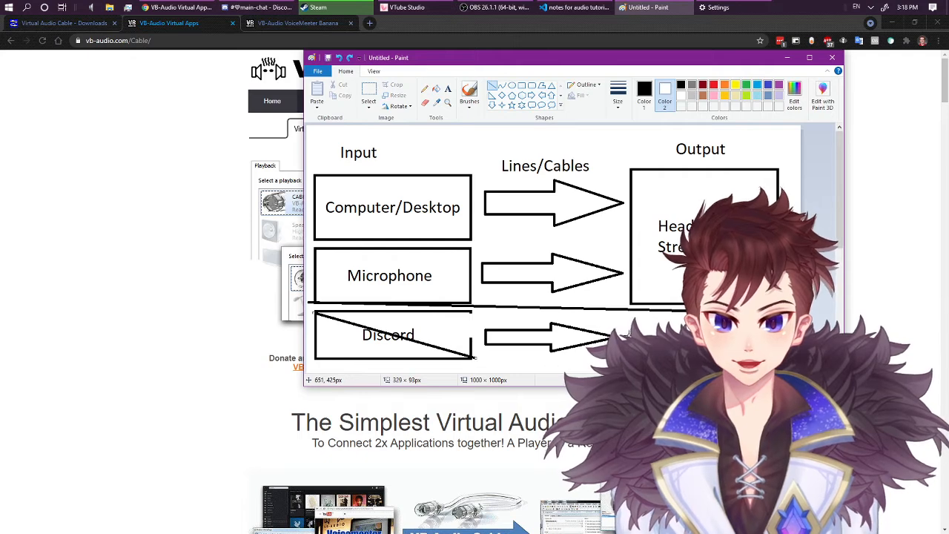
pyautogui.click(634, 321)
pyautogui.moveTo(689, 348); pyautogui.dragTo(783, 355)
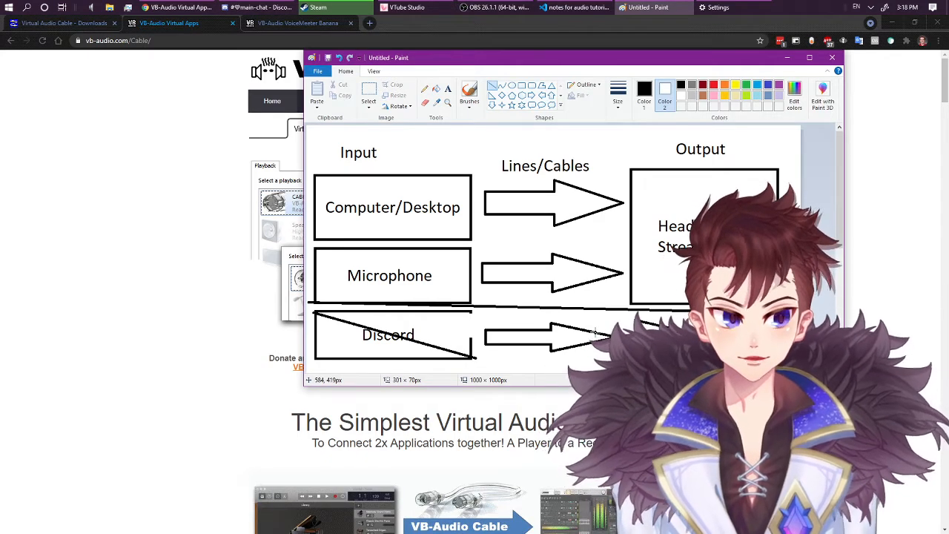
pyautogui.hotkey('ctrl', 'z')
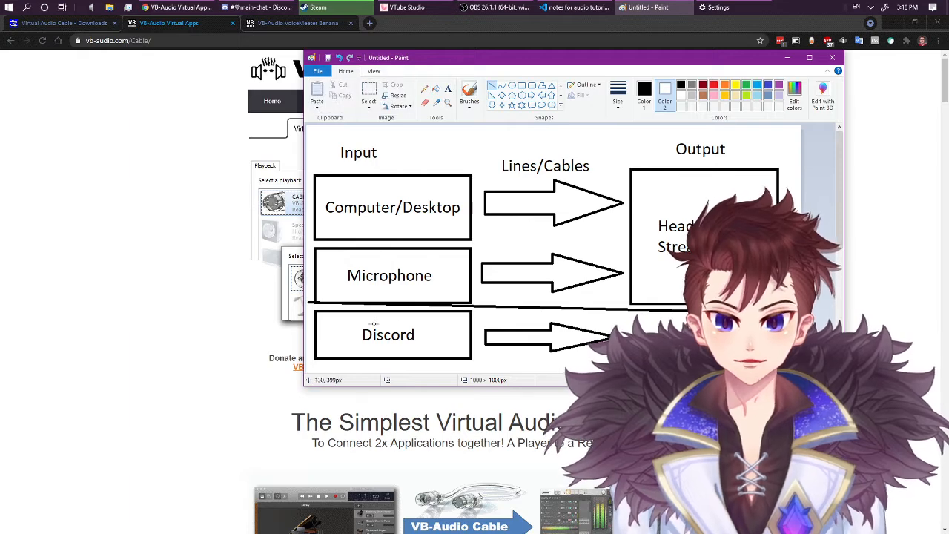
# Switch to Discord, reposition its window and open the Voice & Video settings
pyautogui.click(257, 7)
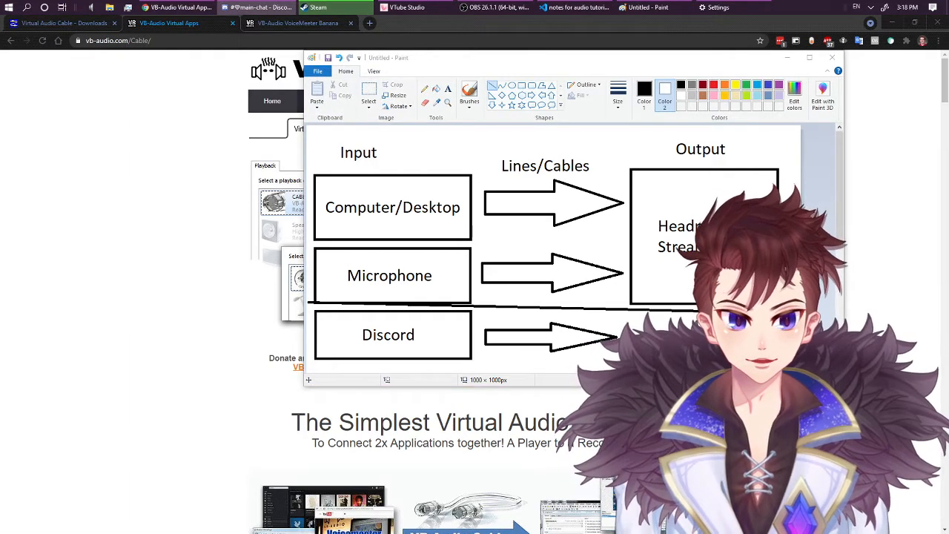
pyautogui.moveTo(516, 153); pyautogui.dragTo(429, 123)
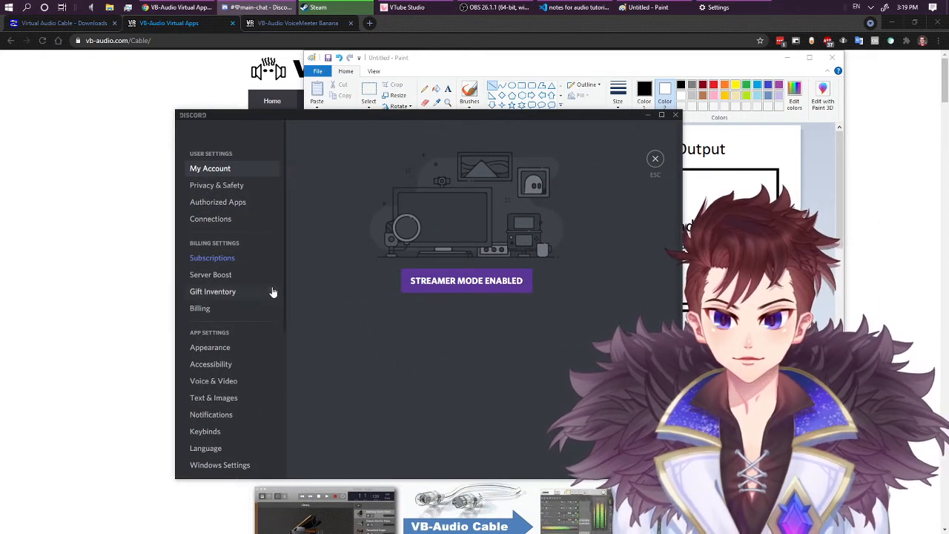
pyautogui.click(216, 381)
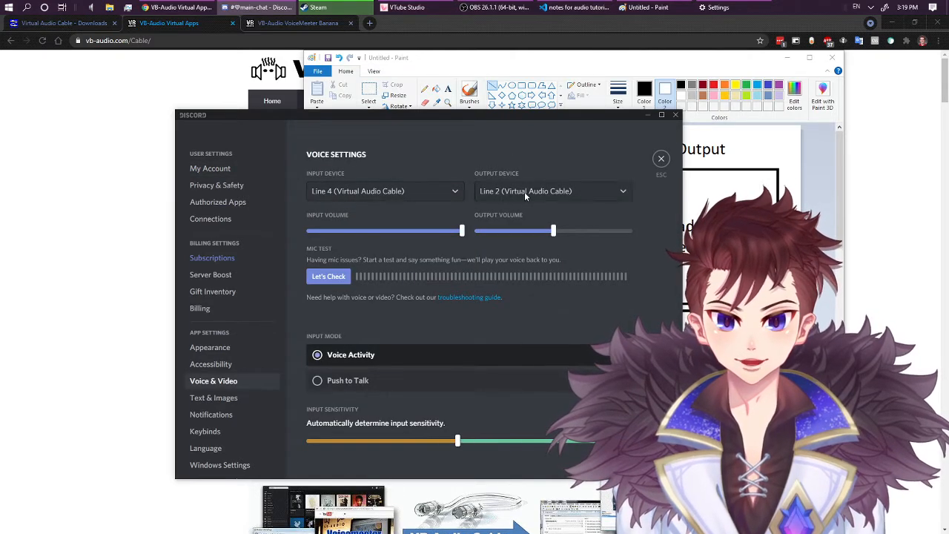
# Look through Discord's input device list and leave it without changing the selection
pyautogui.click(348, 191)
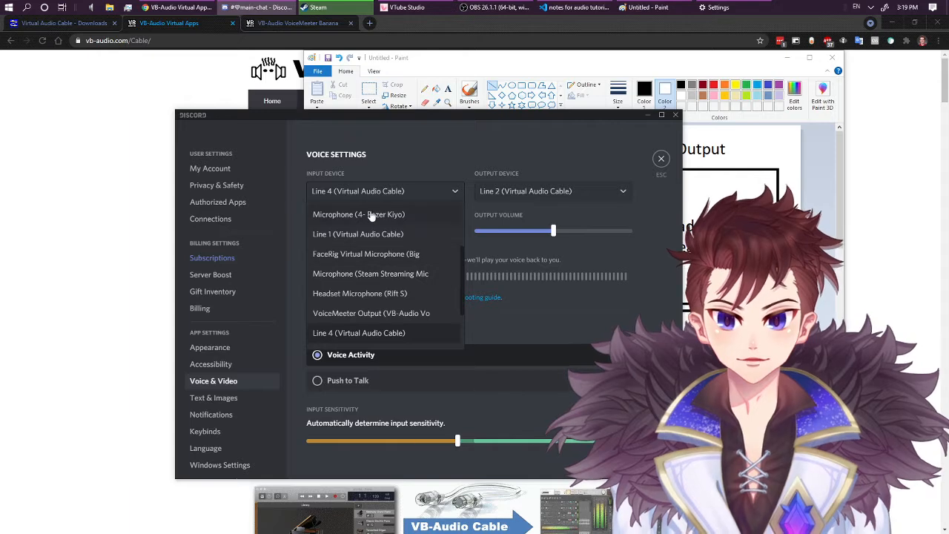
pyautogui.scroll(-1, 377, 278)
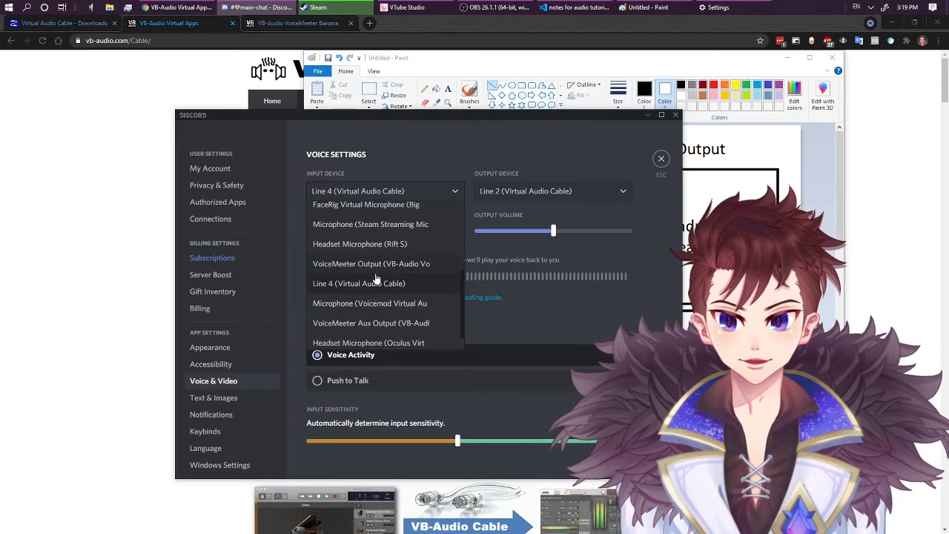
pyautogui.scroll(-1, 388, 324)
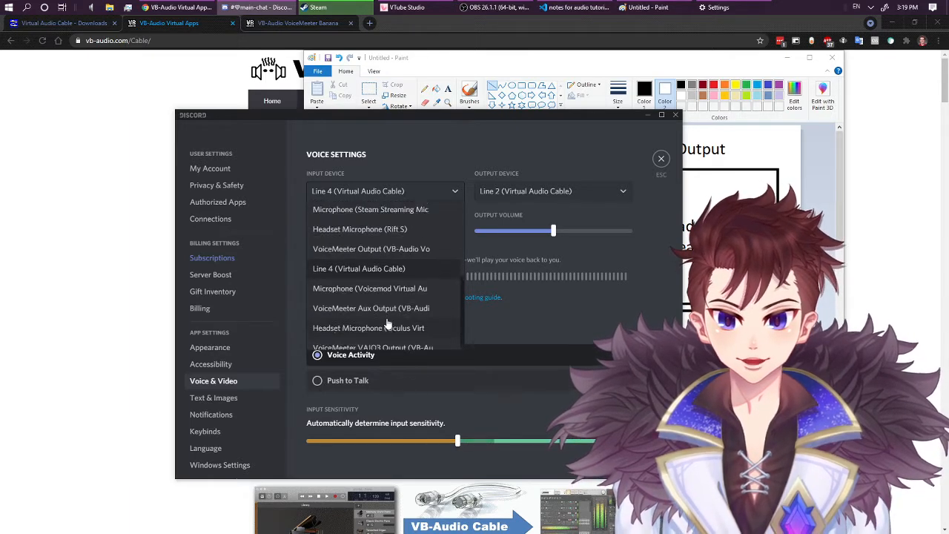
pyautogui.scroll(5, 387, 324)
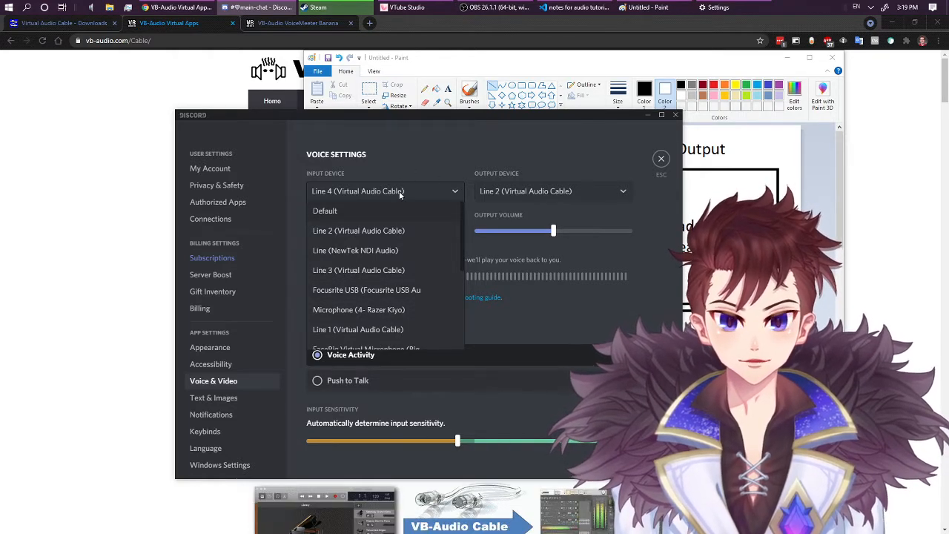
pyautogui.click(355, 191)
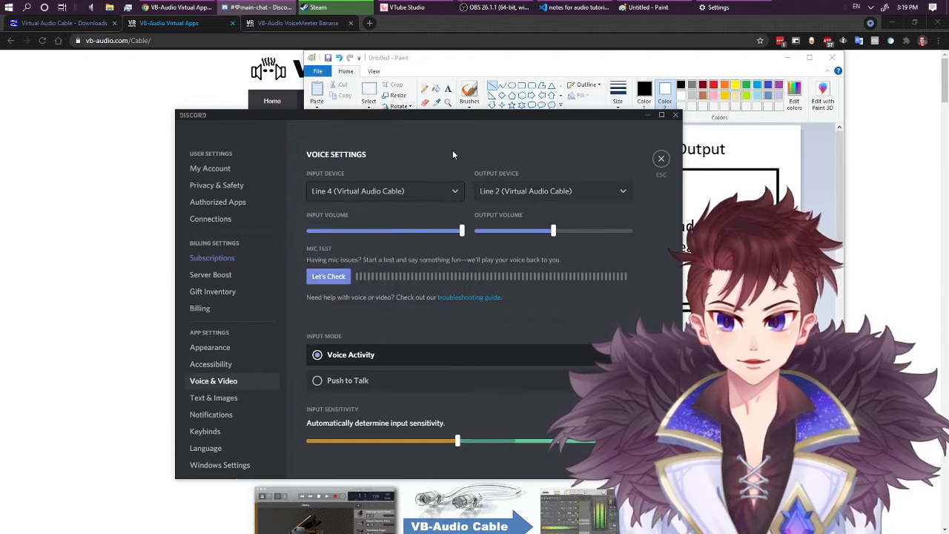
# Examine Discord's output device list and select Line 2 (Virtual Audio Cable) as the output device
pyautogui.click(519, 191)
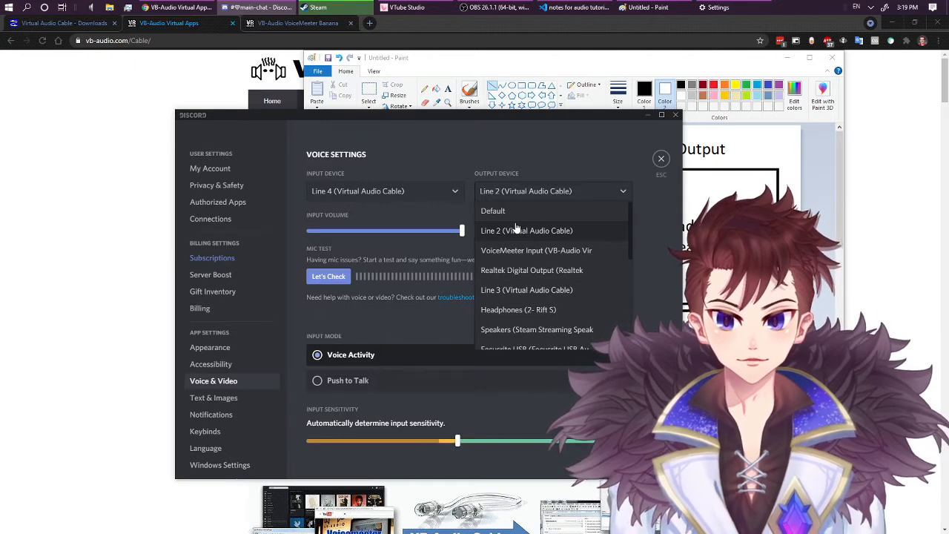
pyautogui.click(604, 192)
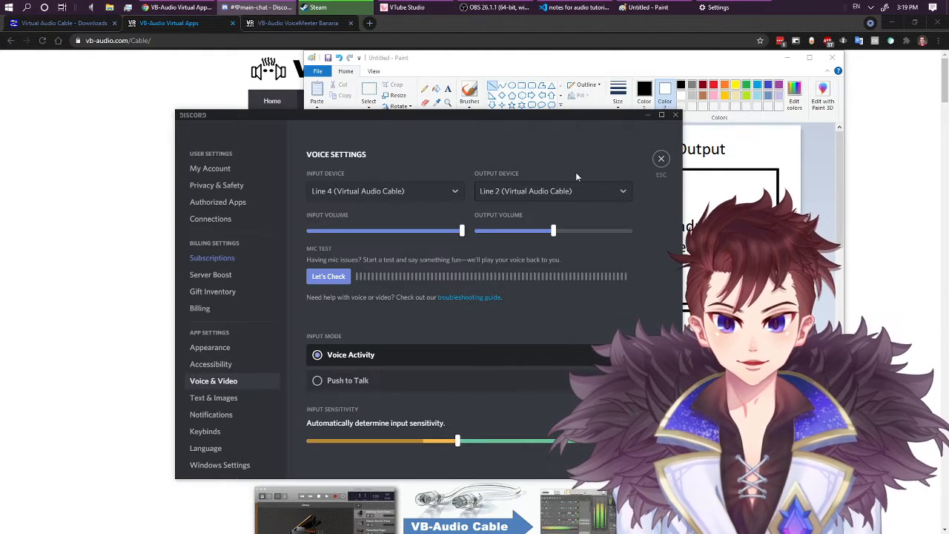
pyautogui.click(519, 192)
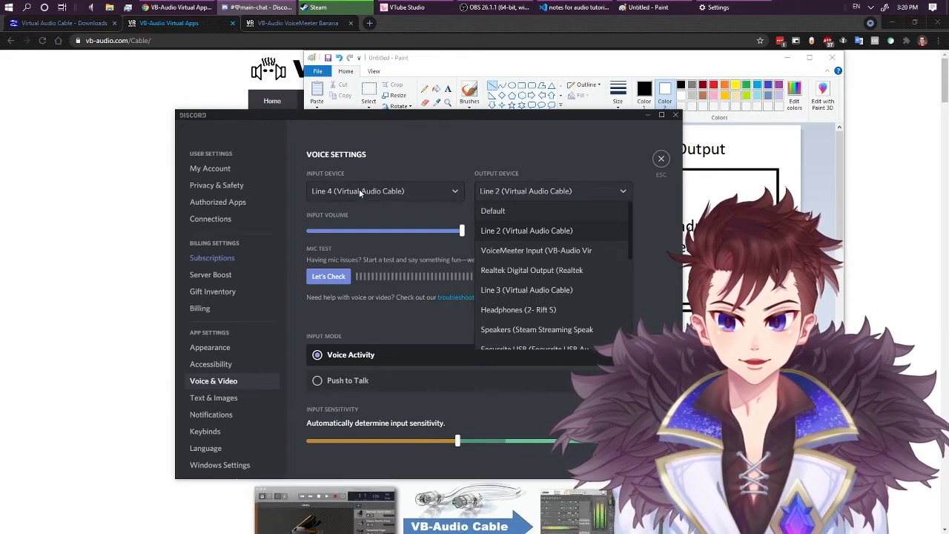
pyautogui.click(527, 231)
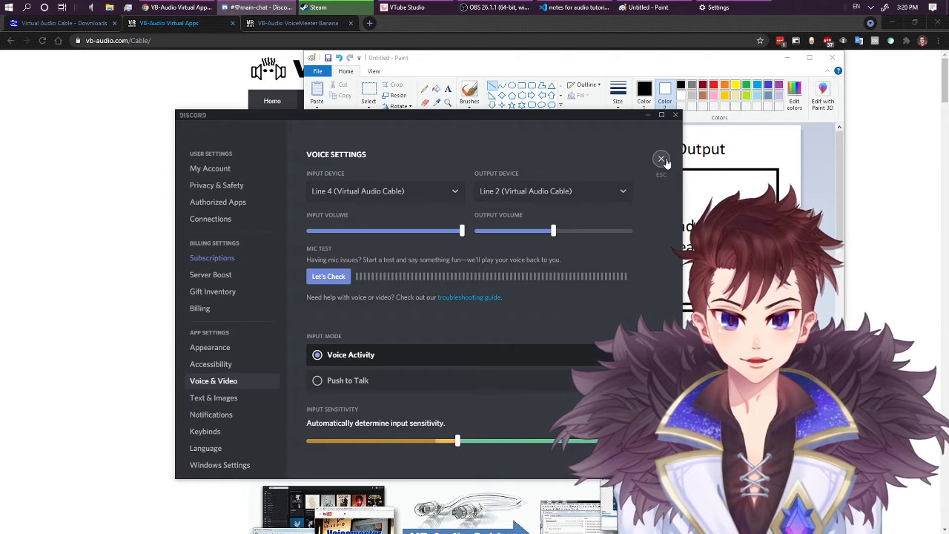
# Minimize the Paint diagram and the Discord window to clear the view of the browser
pyautogui.click(659, 56)
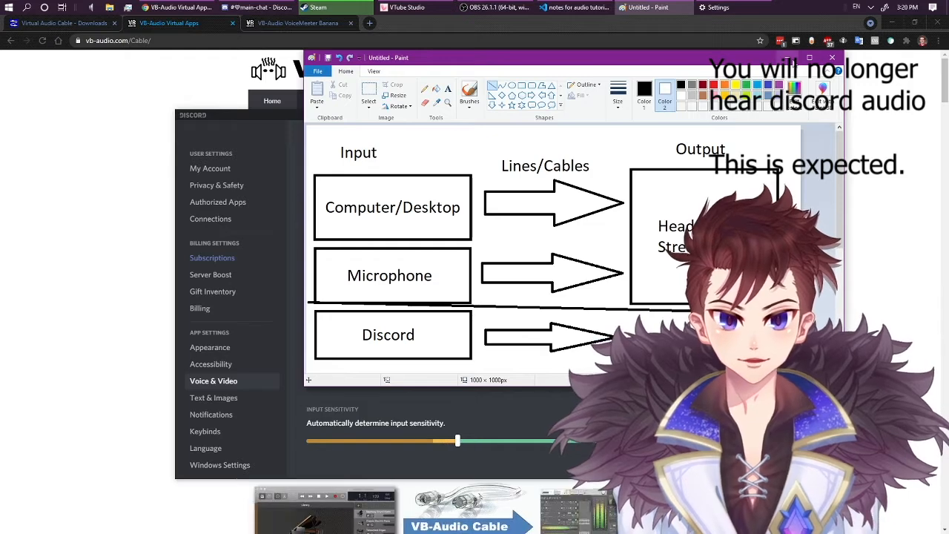
pyautogui.click(787, 58)
pyautogui.moveTo(406, 117); pyautogui.dragTo(417, 109)
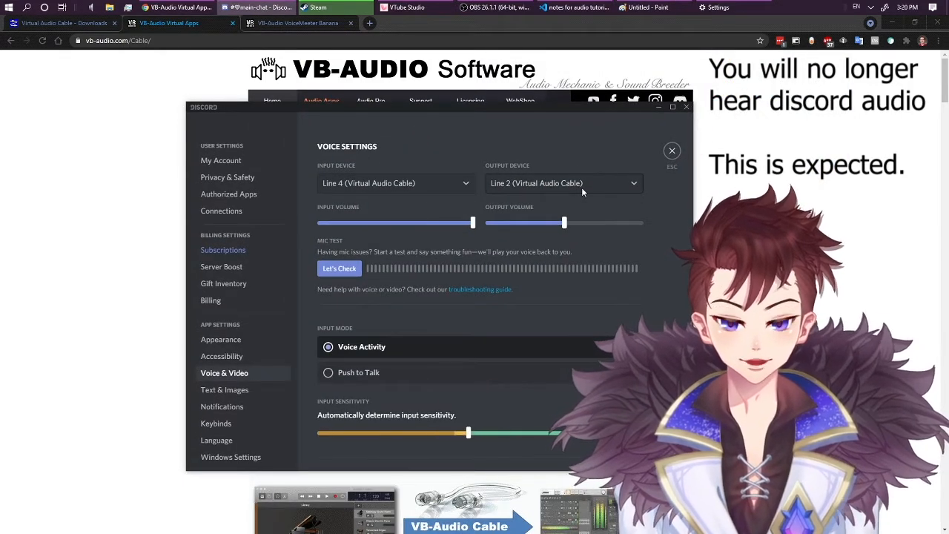
pyautogui.click(658, 109)
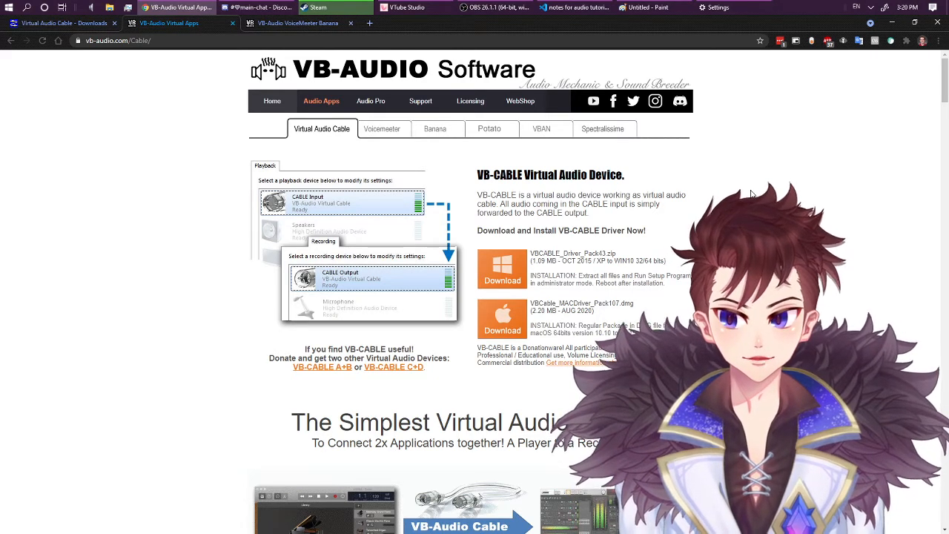
# Bring up the VB-Audio VoiceMeeter Banana page in the browser and look over its upper part
pyautogui.click(304, 23)
pyautogui.scroll(-1, 256, 209)
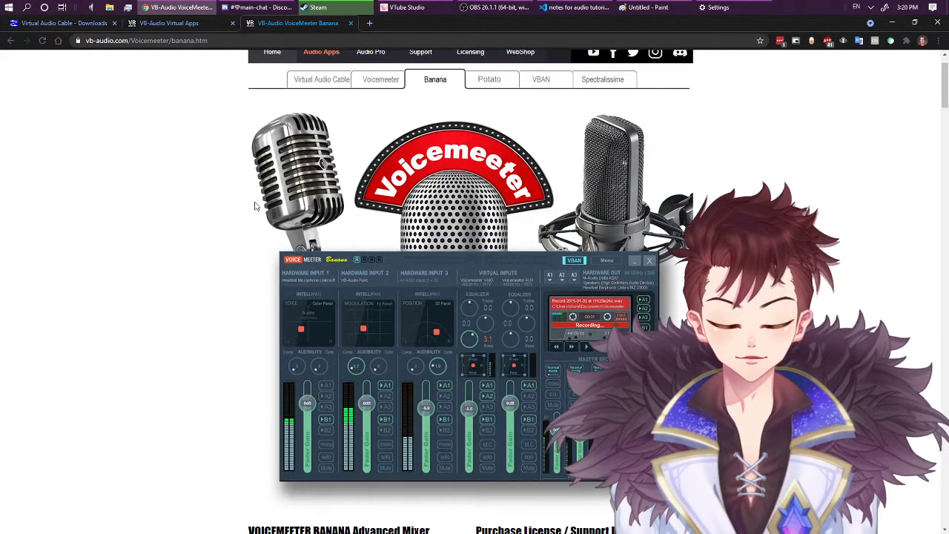
pyautogui.scroll(1, 273, 216)
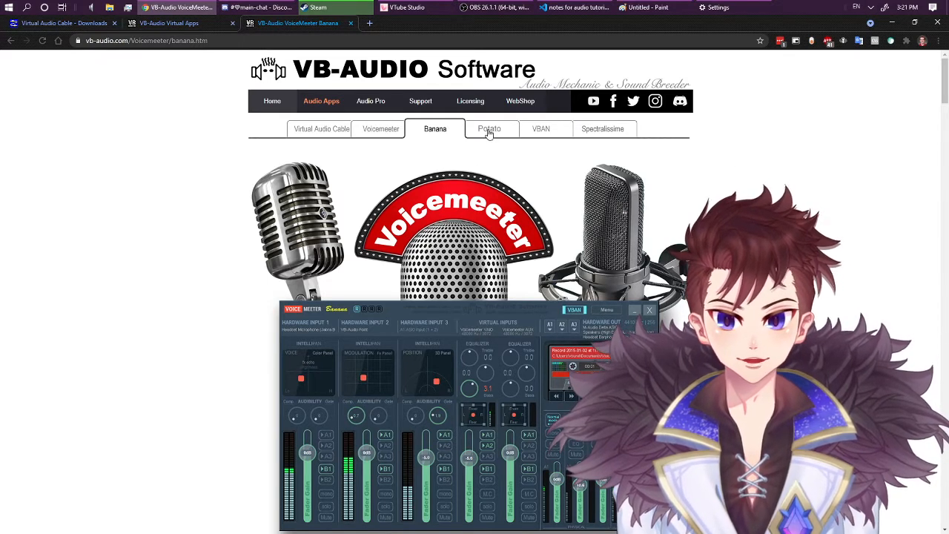
# Switch to the running VoiceMeeter Potato mixer and reposition its window over the browser page
pyautogui.click(873, 7)
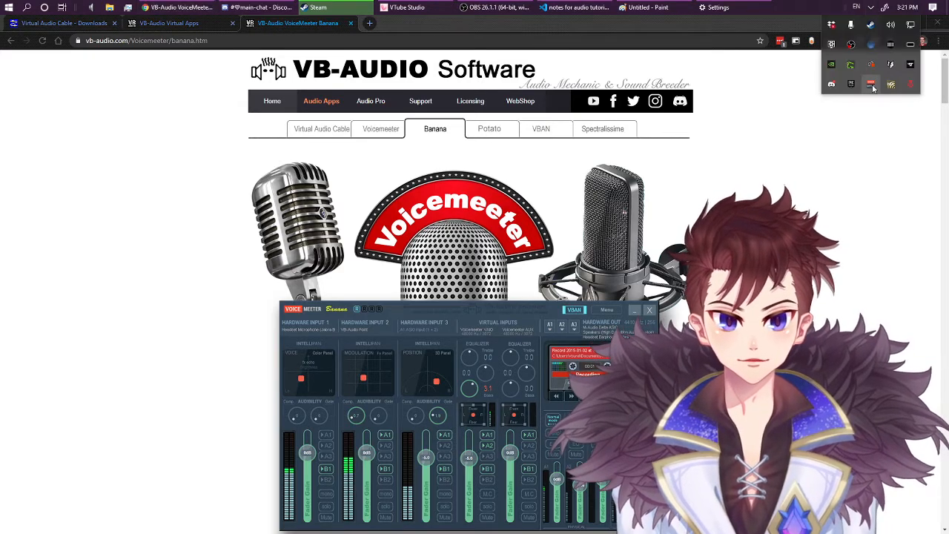
pyautogui.click(871, 84)
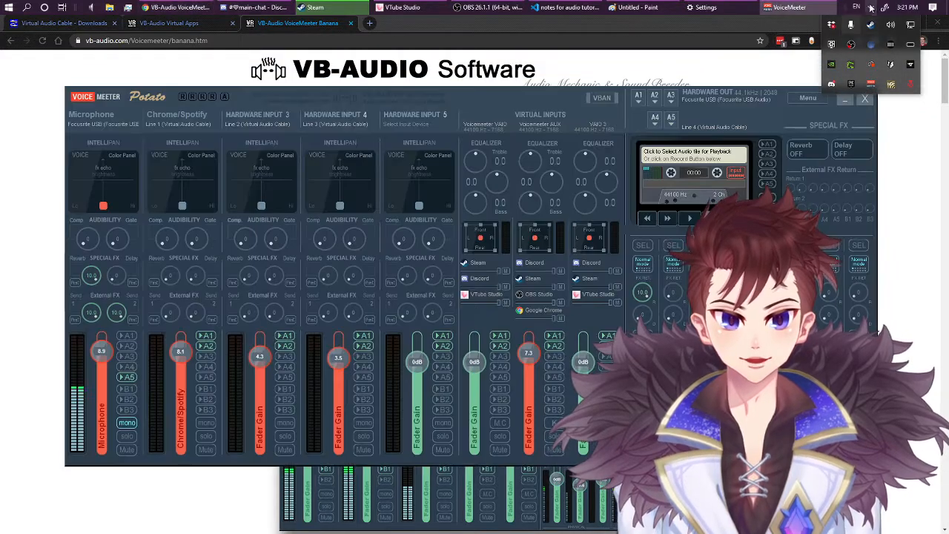
pyautogui.moveTo(487, 88)
pyautogui.mouseDown()
pyautogui.moveTo(467, 107)
pyautogui.moveTo(473, 98)
pyautogui.mouseUp()
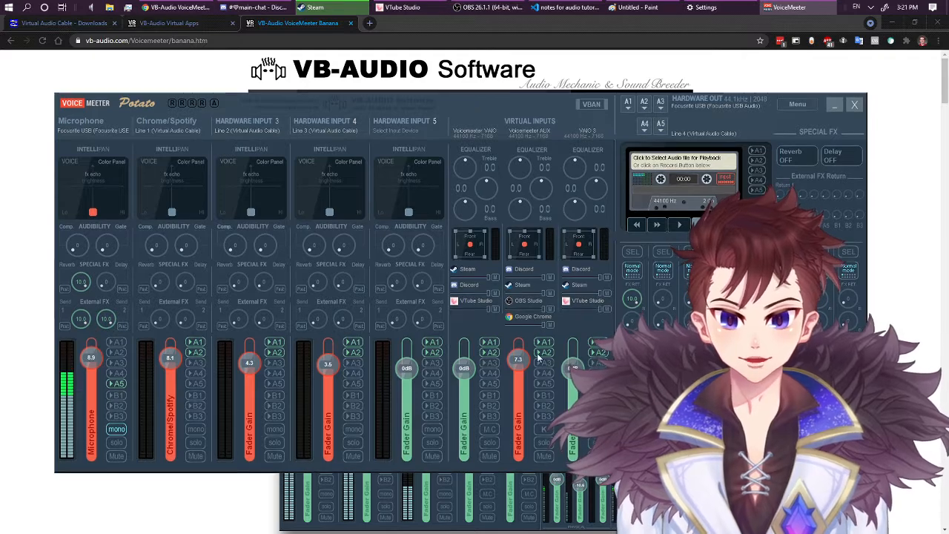
# Move the mixer aside to view the VoiceMeeter Banana download section, and bring the mixer back into view
pyautogui.moveTo(510, 104); pyautogui.dragTo(491, 517)
pyautogui.scroll(-3, 491, 511)
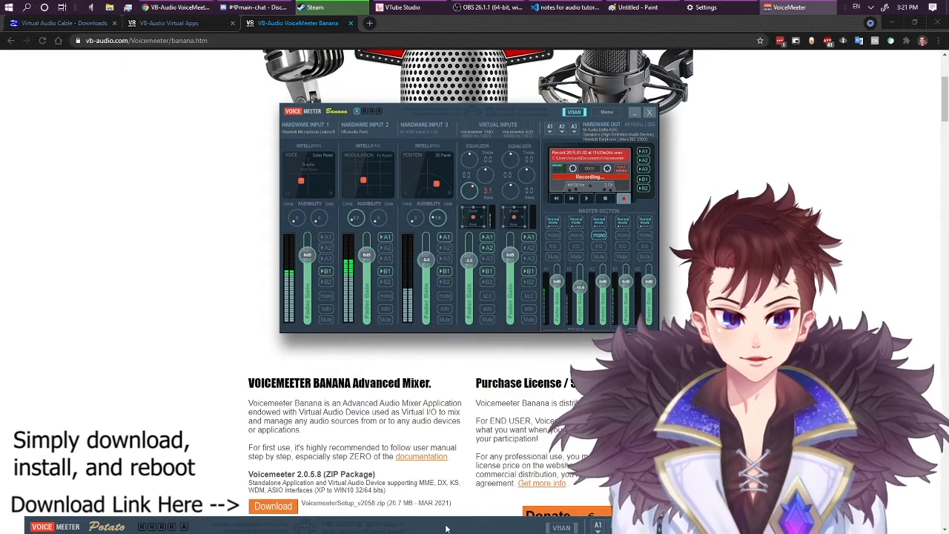
pyautogui.moveTo(445, 529); pyautogui.dragTo(449, 508)
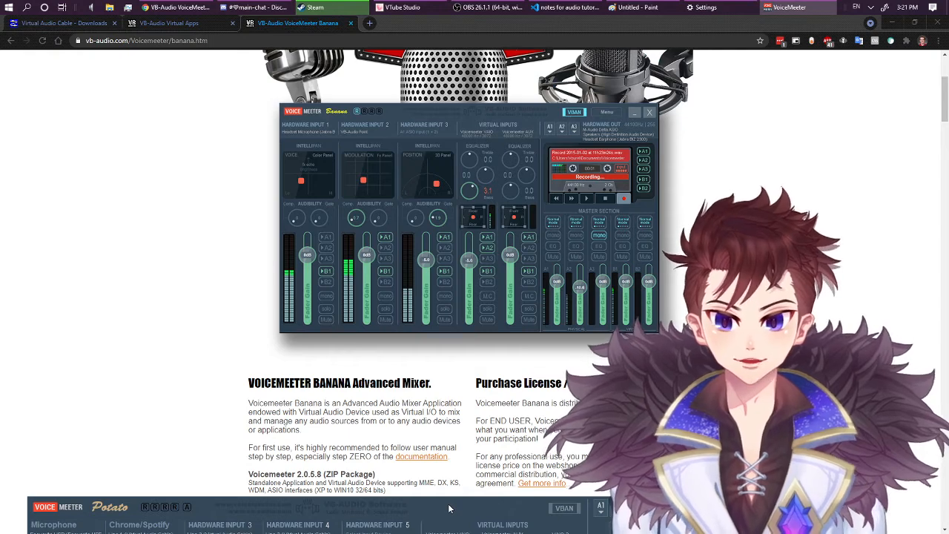
pyautogui.moveTo(448, 509); pyautogui.dragTo(483, 104)
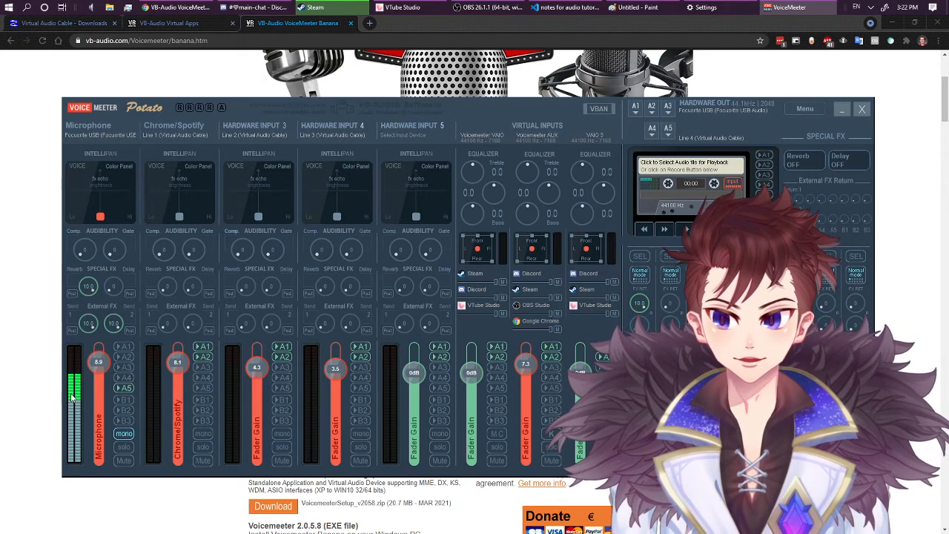
# Set the Microphone strip's fader gain to 8.5 and examine the A1 hardware output device list
pyautogui.moveTo(100, 366)
pyautogui.mouseDown()
pyautogui.moveTo(99, 397)
pyautogui.moveTo(101, 366)
pyautogui.mouseUp()
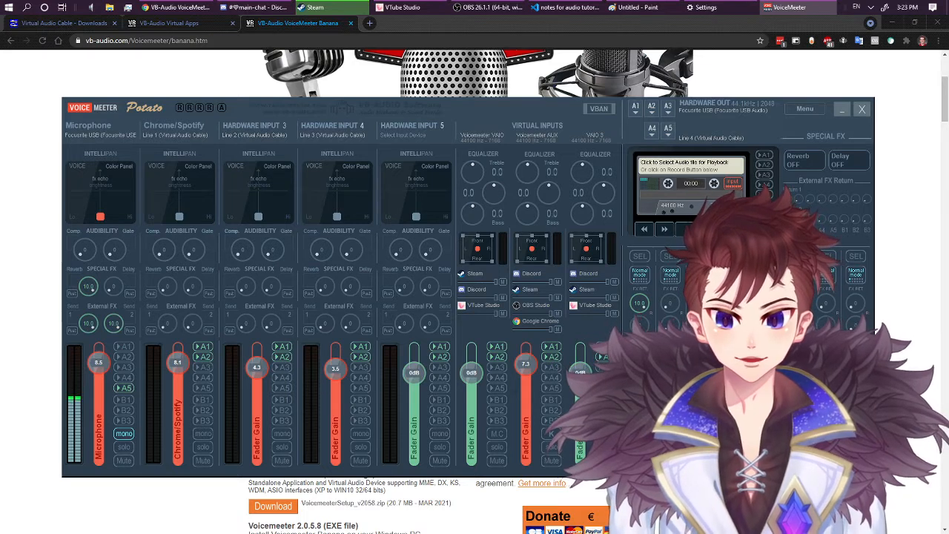
pyautogui.click(636, 111)
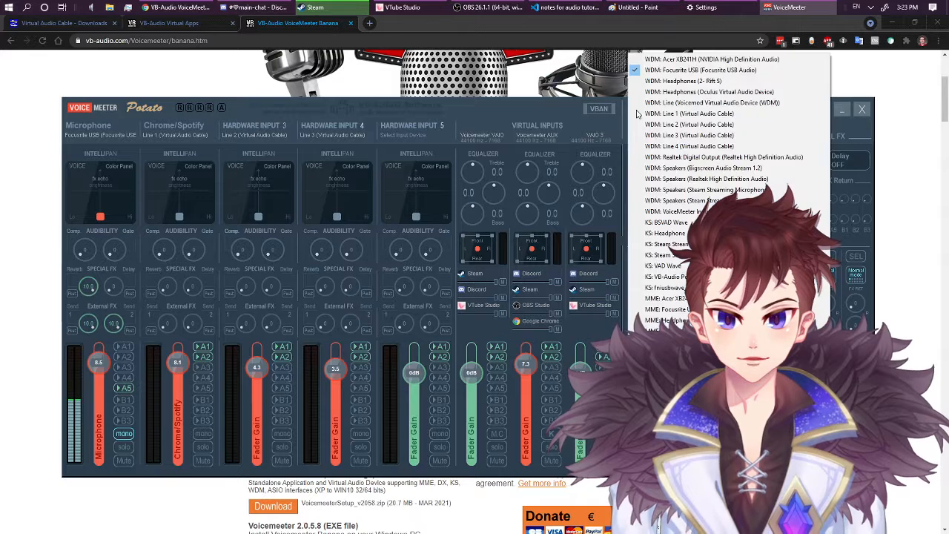
pyautogui.click(807, 125)
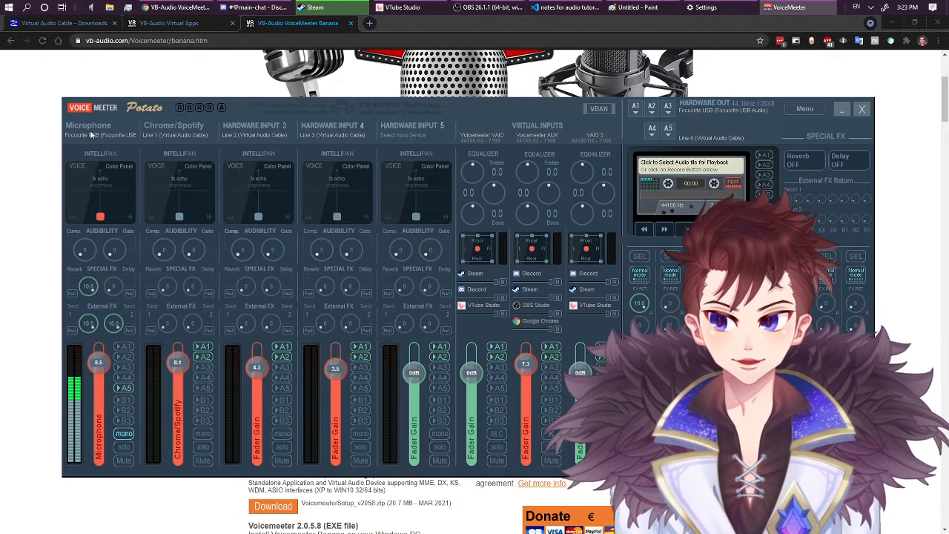
pyautogui.click(635, 112)
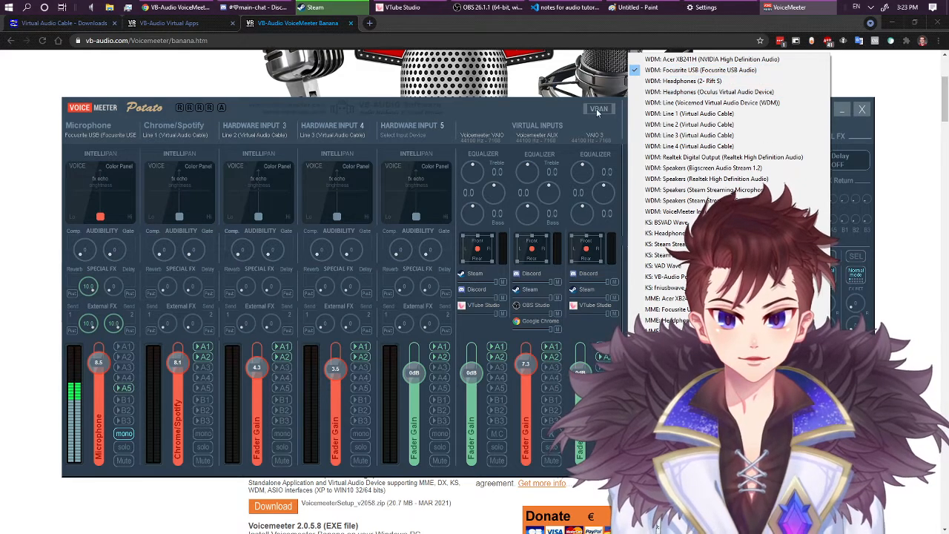
pyautogui.click(533, 102)
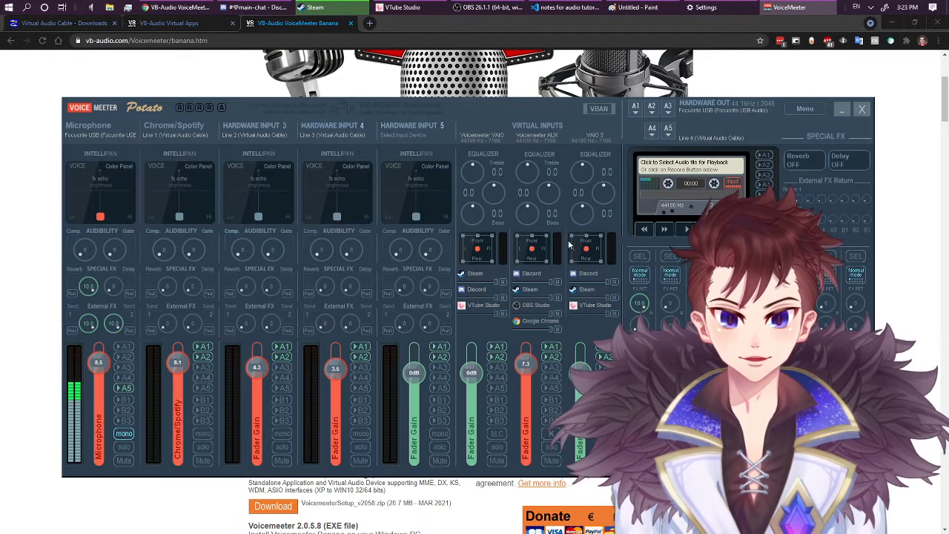
# Check Discord's selected voice devices and look through the mixer's A2 hardware output device list
pyautogui.click(124, 347)
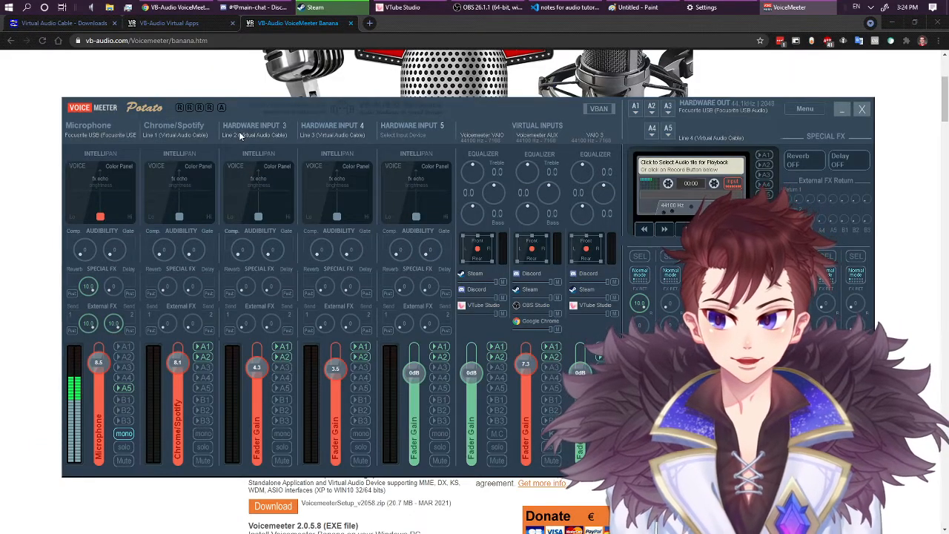
pyautogui.click(291, 7)
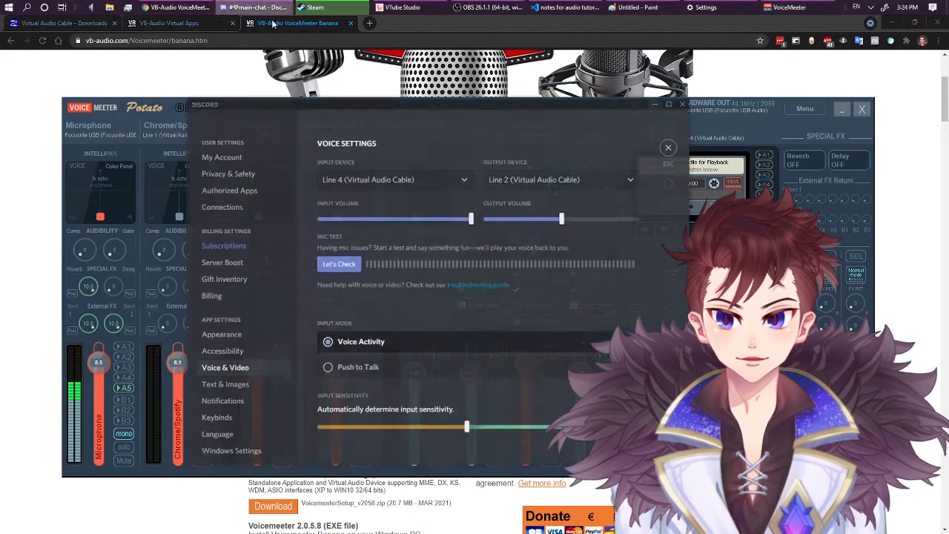
pyautogui.click(660, 106)
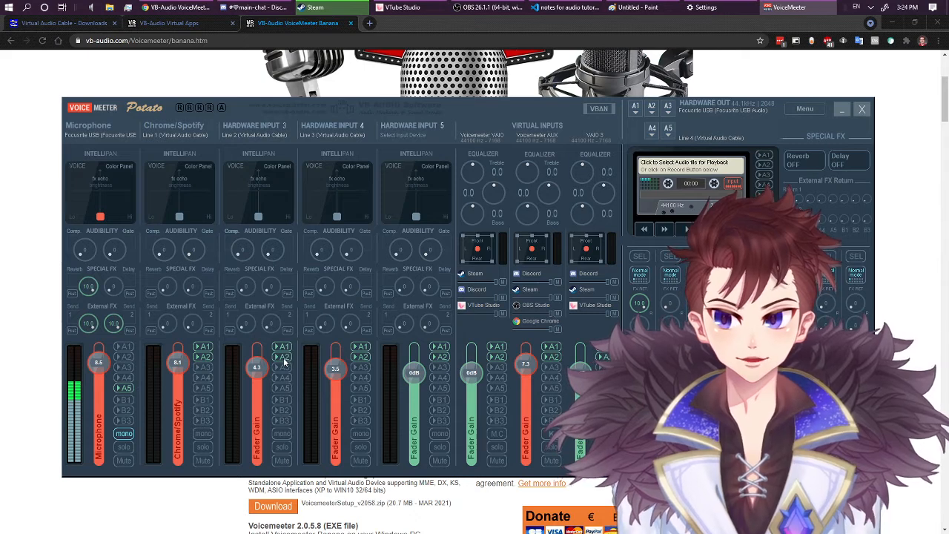
pyautogui.click(650, 109)
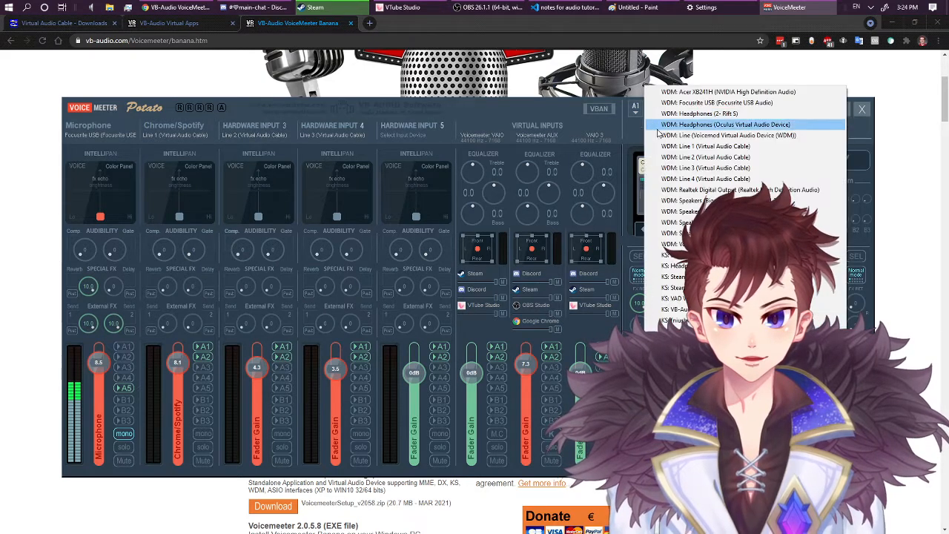
pyautogui.click(830, 132)
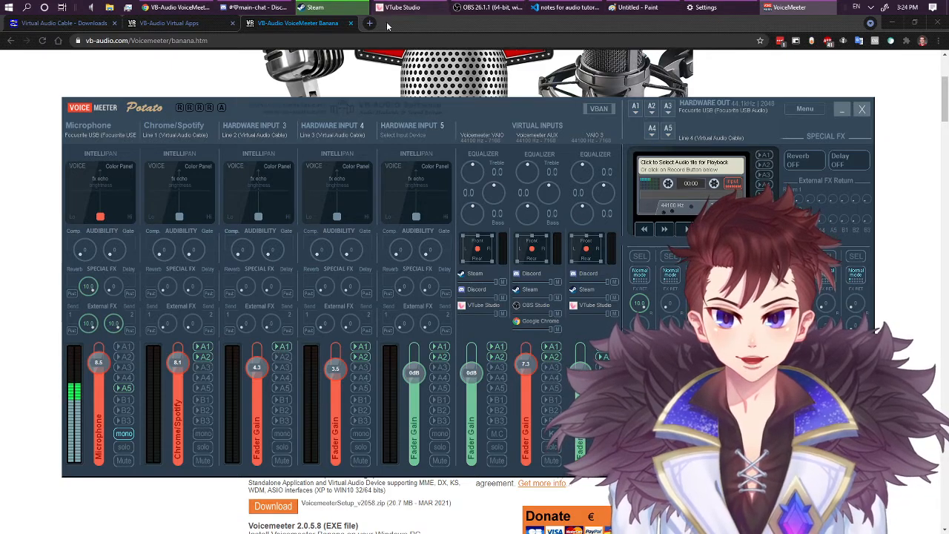
# Place Discord's voice settings beside the VoiceMeeter mixer and start the mic test
pyautogui.click(281, 9)
pyautogui.moveTo(539, 109); pyautogui.dragTo(948, 261)
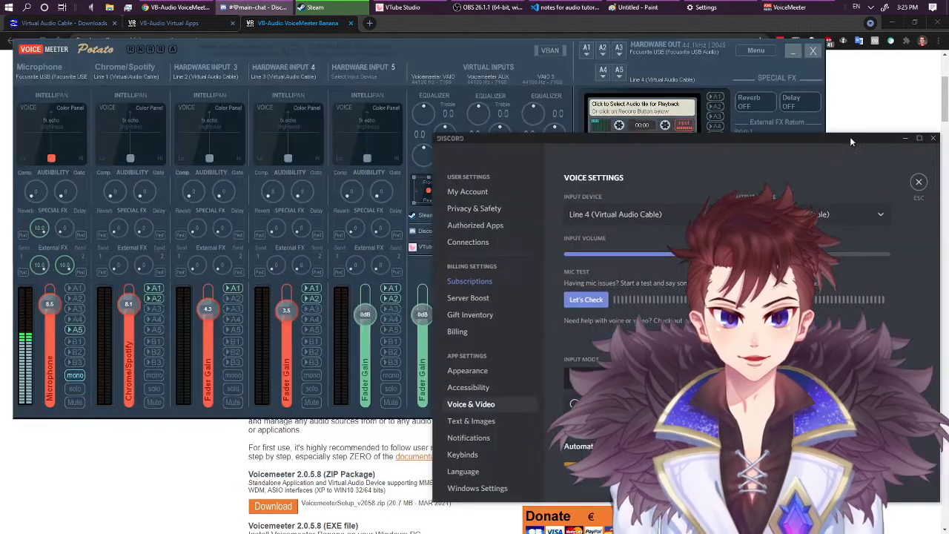
pyautogui.click(585, 300)
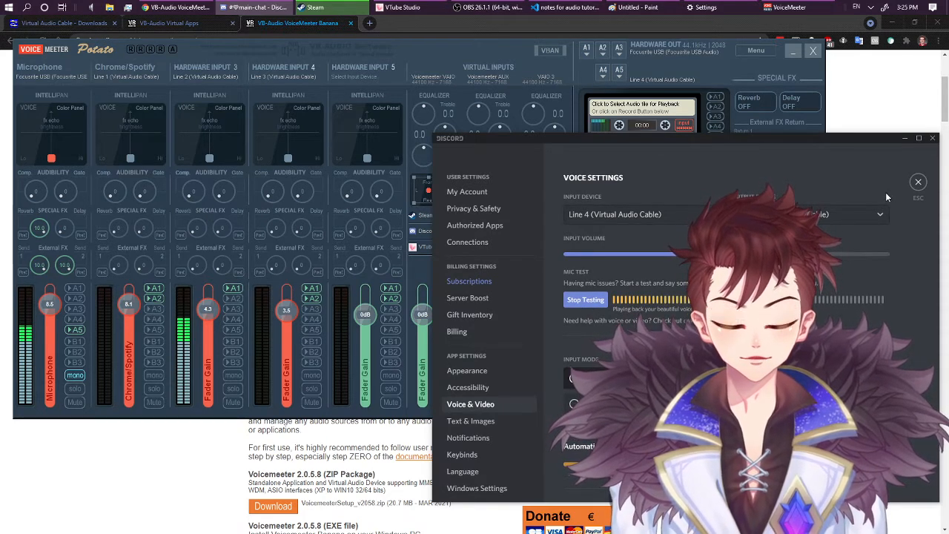
# End Discord's mic test, minimize its voice settings window and reposition the VoiceMeeter mixer
pyautogui.click(904, 140)
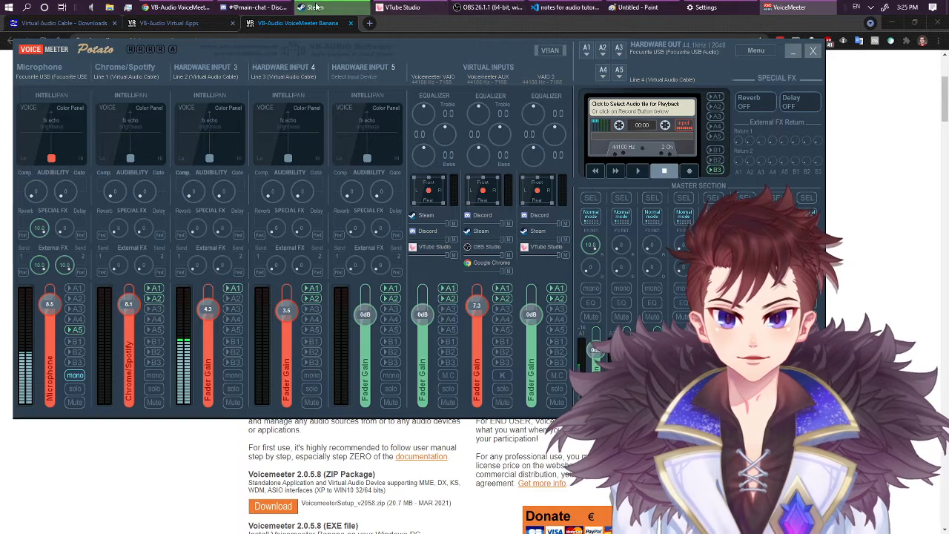
pyautogui.click(260, 7)
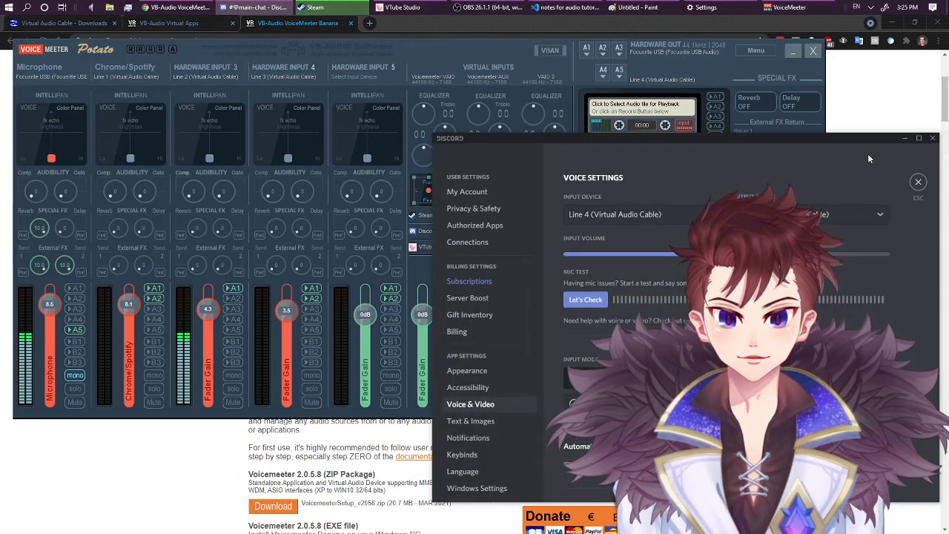
pyautogui.moveTo(883, 140); pyautogui.dragTo(877, 140)
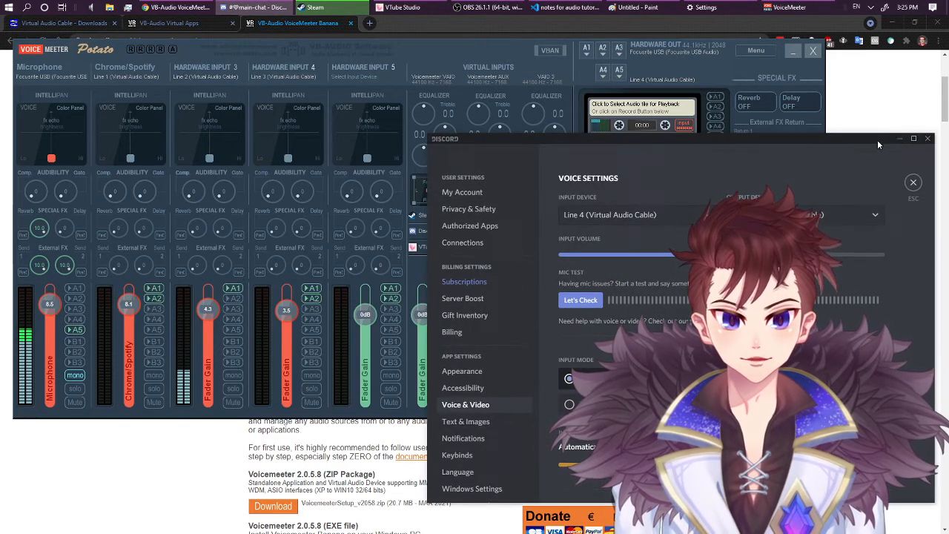
pyautogui.click(899, 138)
pyautogui.moveTo(400, 44); pyautogui.dragTo(419, 38)
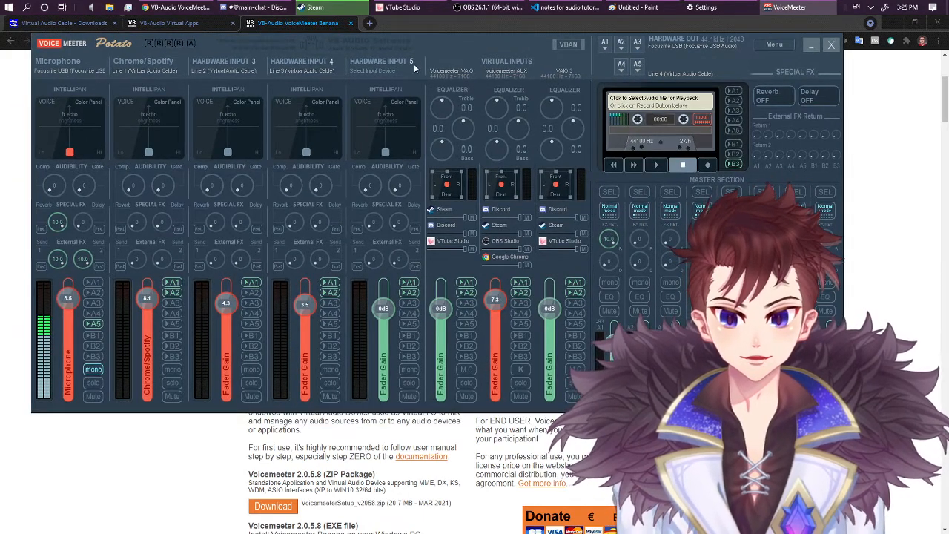
# Bring up the Paint routing diagram and check Discord's output device list against it before hiding Discord
pyautogui.click(636, 7)
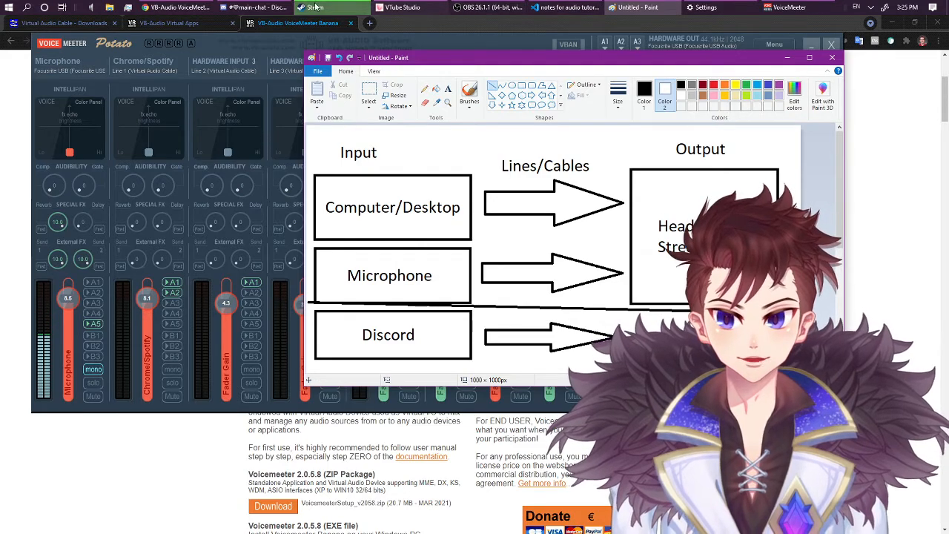
pyautogui.click(256, 8)
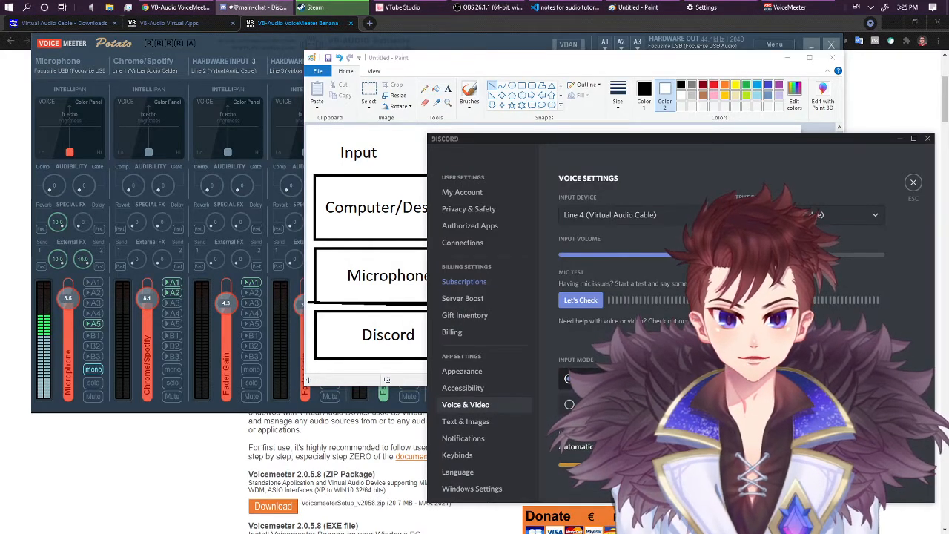
pyautogui.click(786, 215)
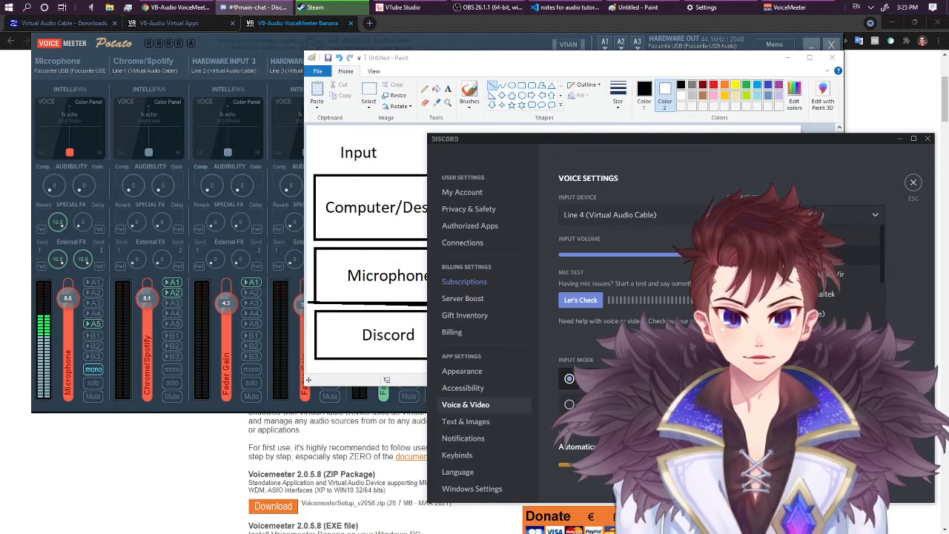
pyautogui.click(893, 192)
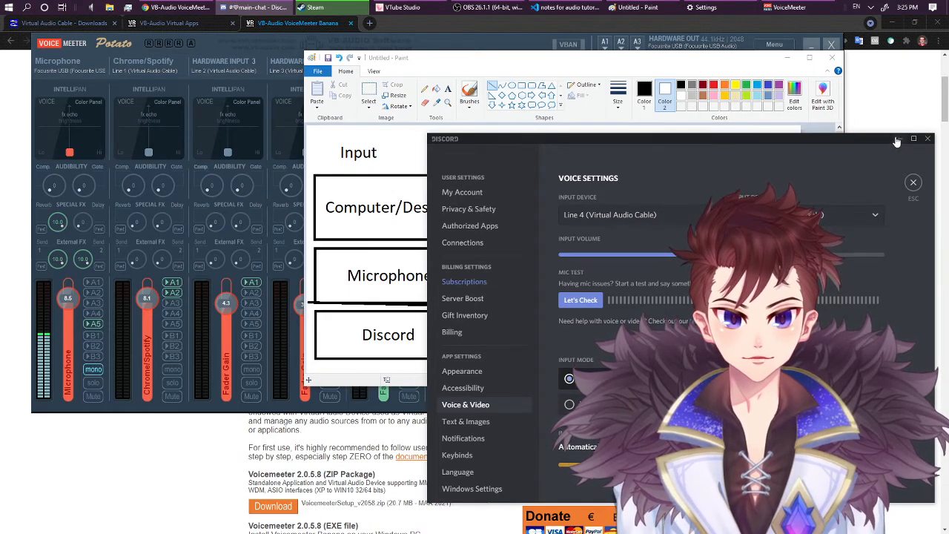
pyautogui.click(897, 140)
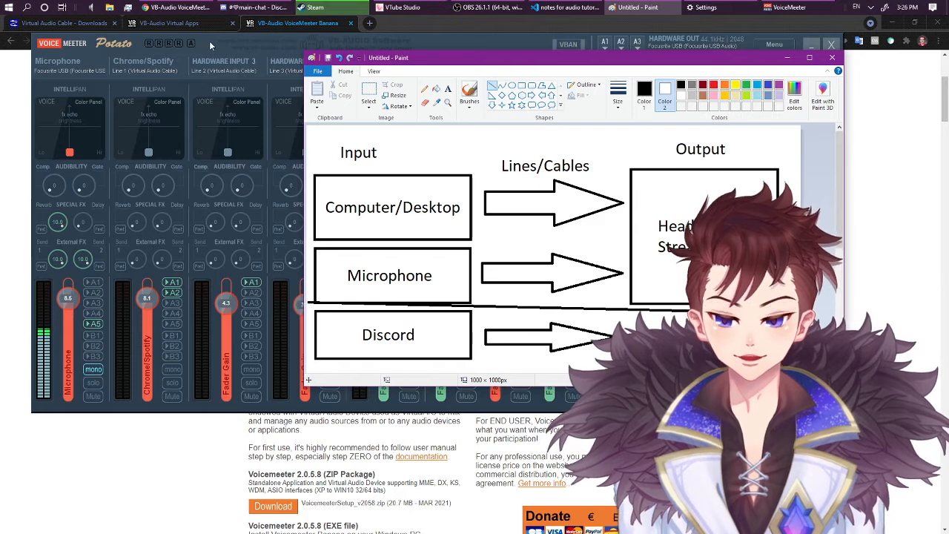
# Add a rectangle labelled "Voicemeeter" to the Paint diagram in the Output column, at the end of the Discord arrow
pyautogui.click(522, 86)
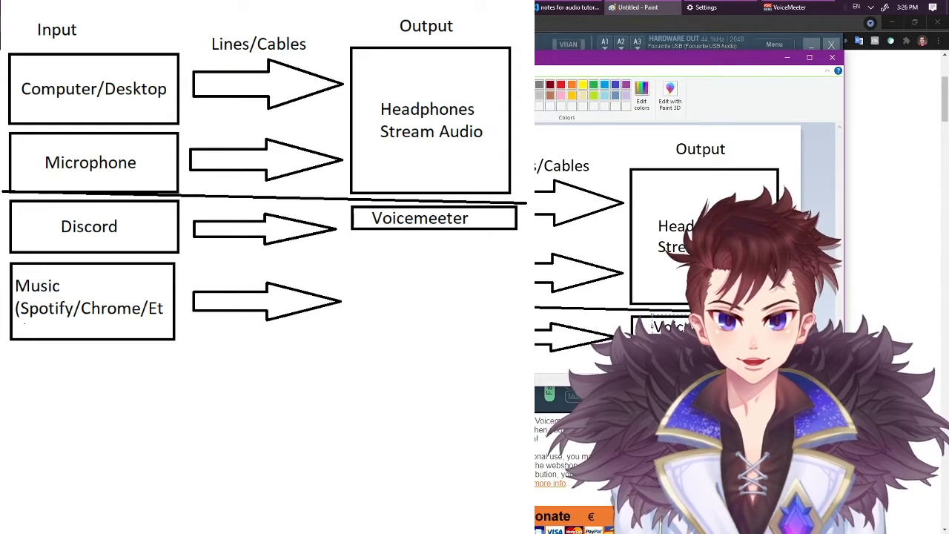
pyautogui.hotkey('alt', 'Tab')
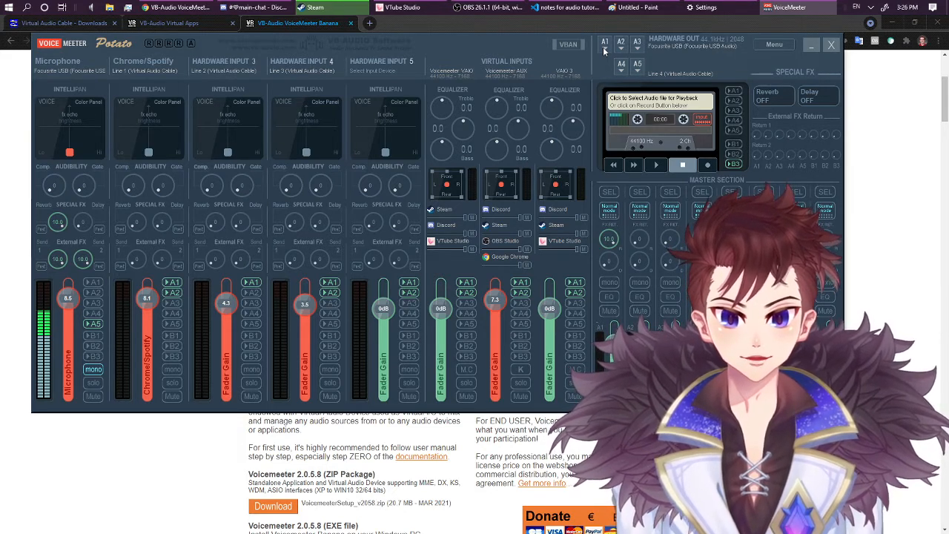
pyautogui.click(809, 46)
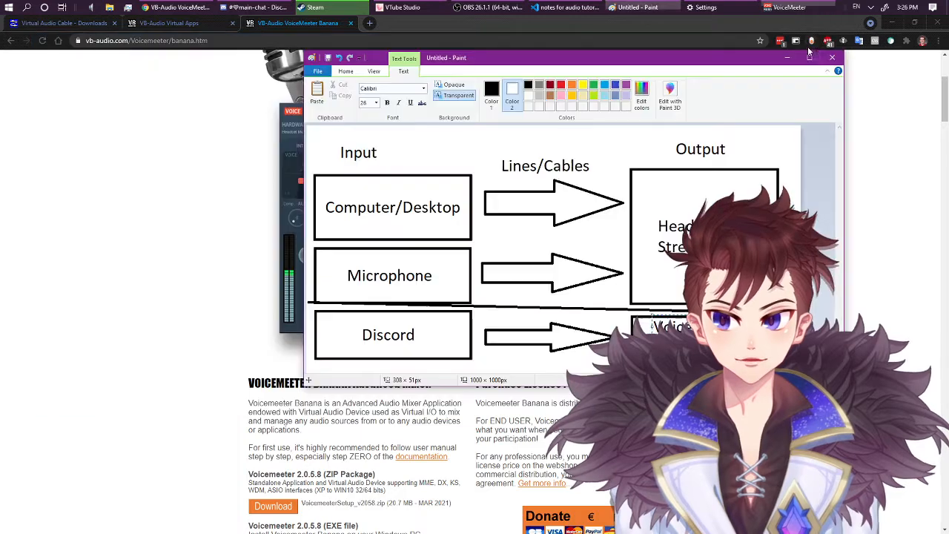
pyautogui.scroll(-5, 516, 282)
pyautogui.scroll(3, 516, 282)
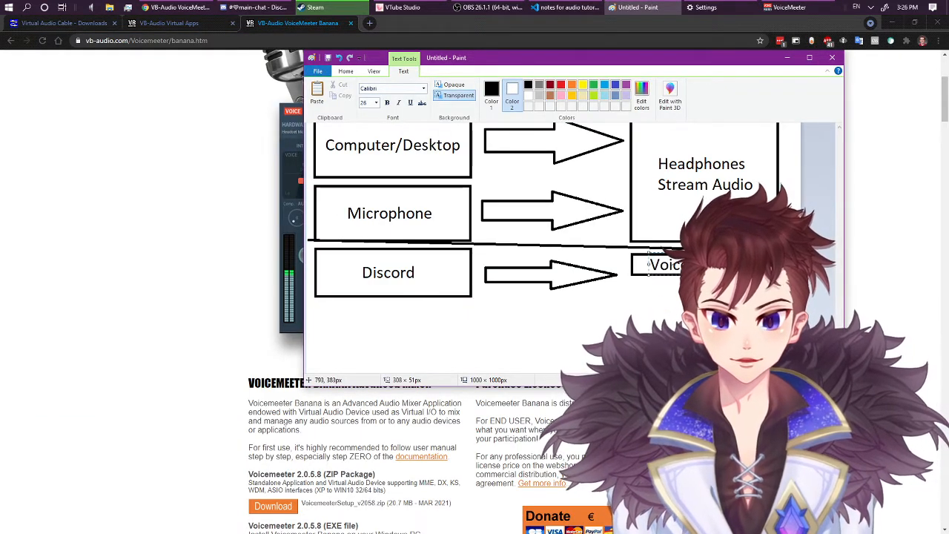
pyautogui.click(744, 322)
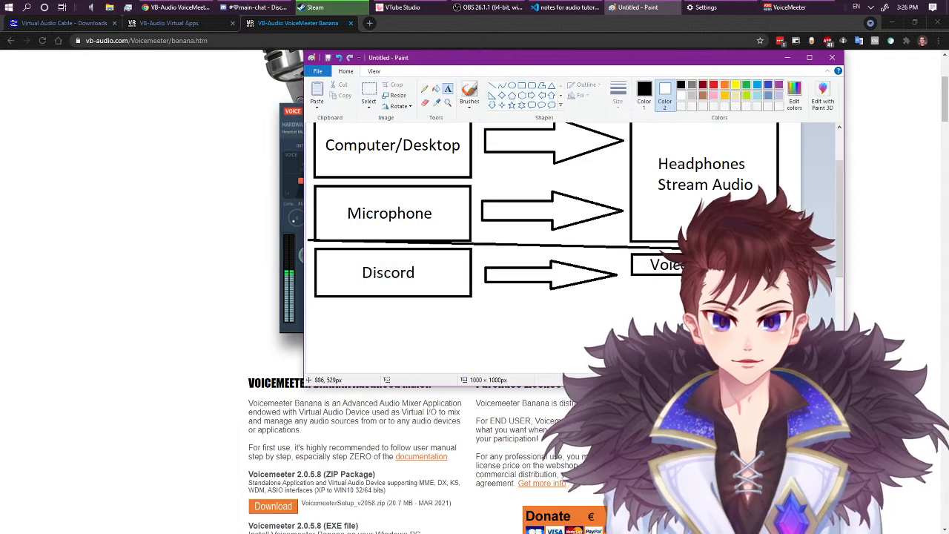
pyautogui.scroll(-2, 541, 282)
pyautogui.scroll(3, 627, 217)
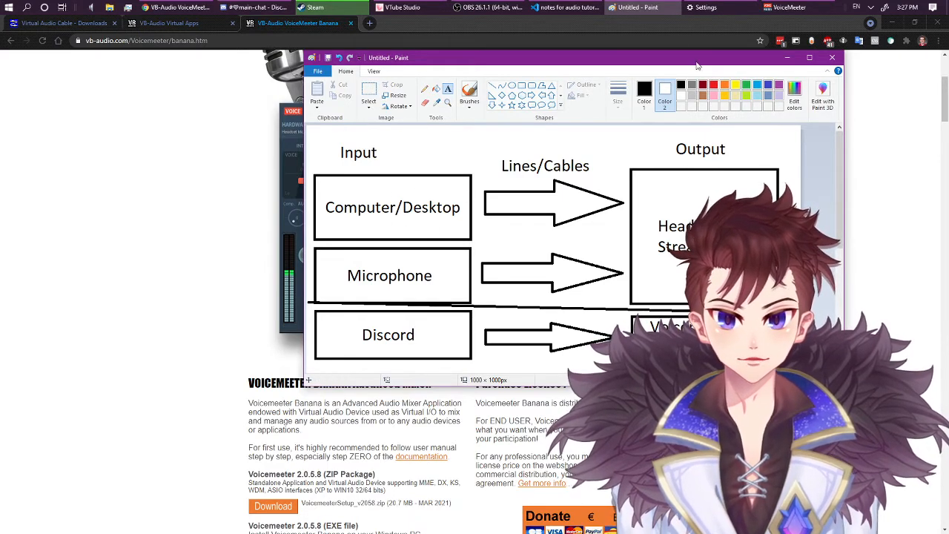
# Switch to OBS, move its window fully onto the visible screen and widen the Sources list
pyautogui.click(456, 8)
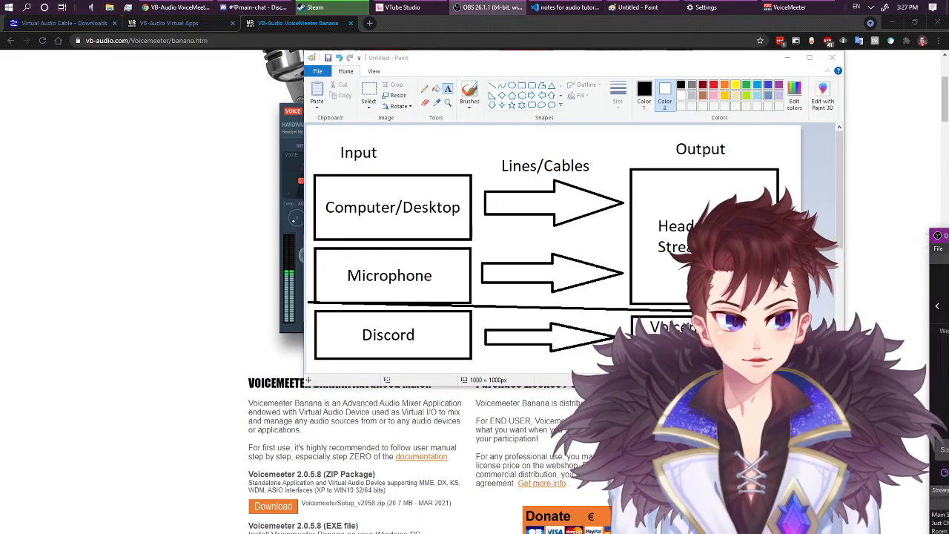
pyautogui.moveTo(948, 193)
pyautogui.mouseDown()
pyautogui.moveTo(463, 125)
pyautogui.moveTo(390, 74)
pyautogui.moveTo(343, 57)
pyautogui.mouseUp()
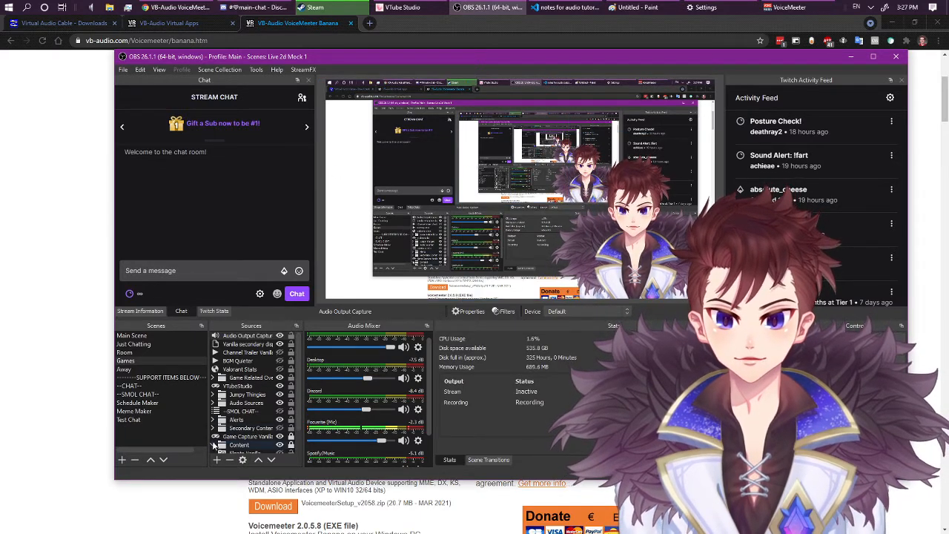
pyautogui.scroll(-1, 239, 354)
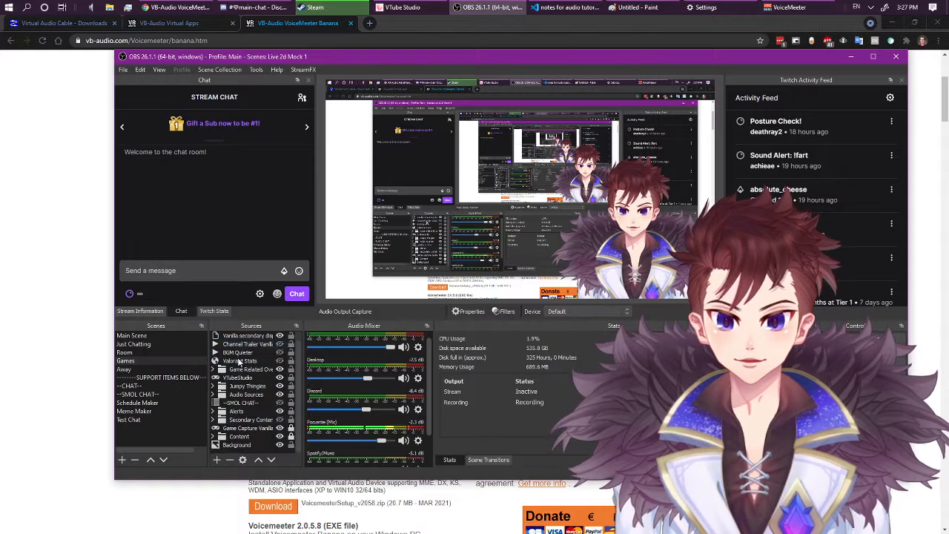
pyautogui.scroll(1, 237, 358)
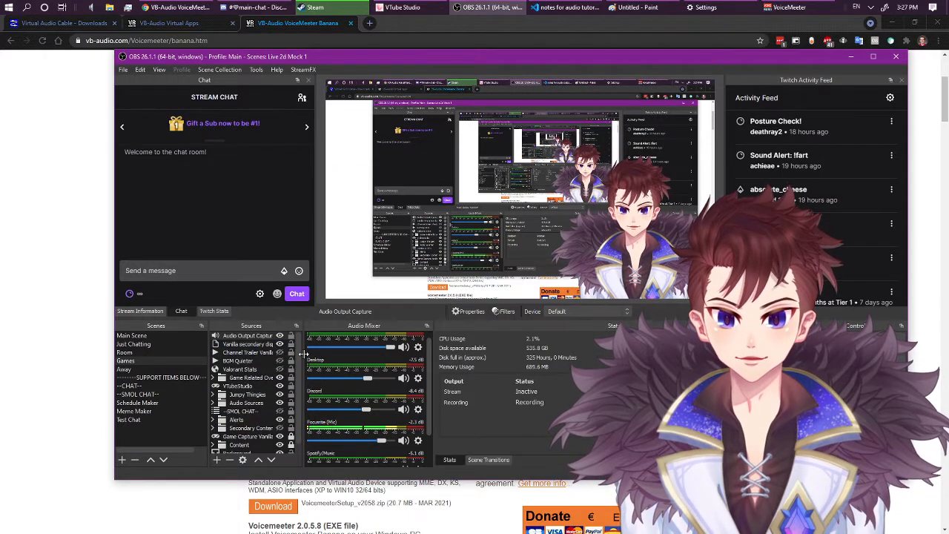
pyautogui.moveTo(302, 357); pyautogui.dragTo(327, 356)
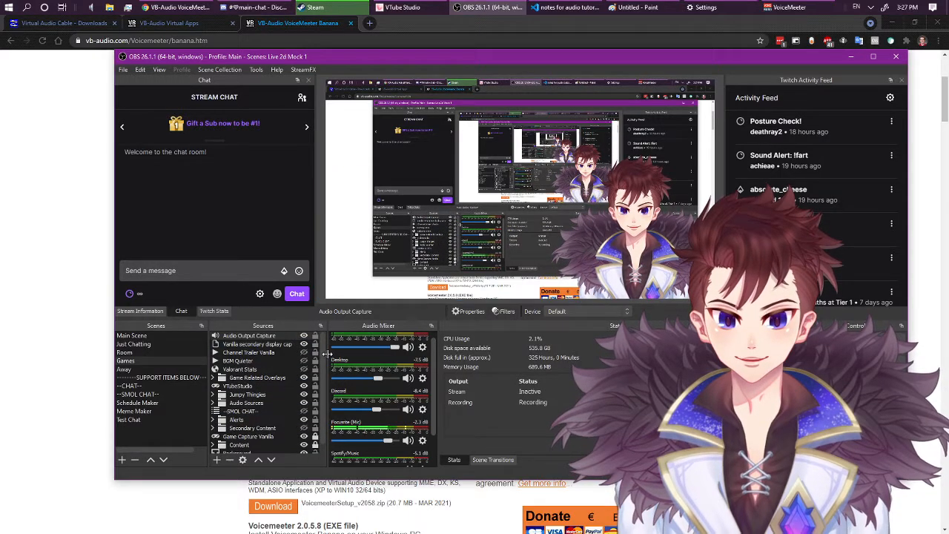
# Create a new Audio Output Capture source named "stream discord test" in the Games scene
pyautogui.click(217, 459)
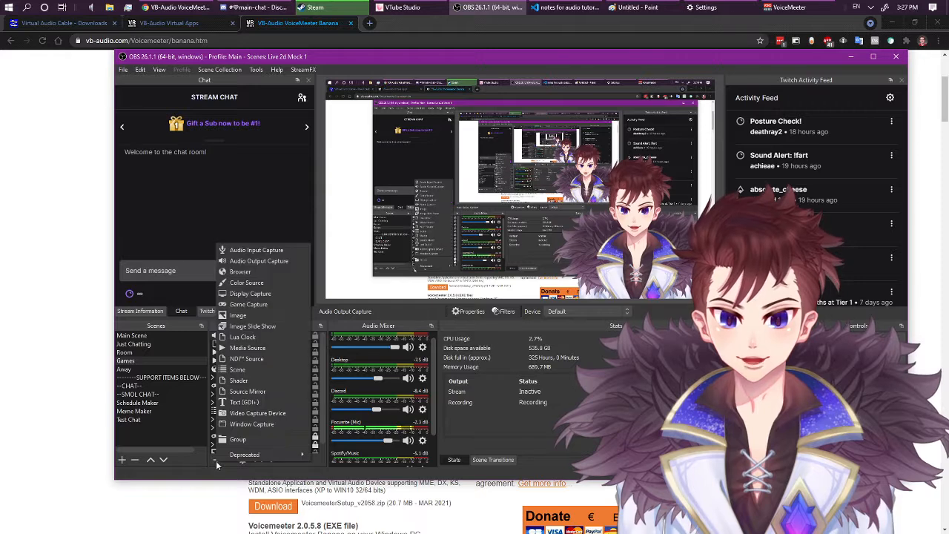
pyautogui.click(260, 261)
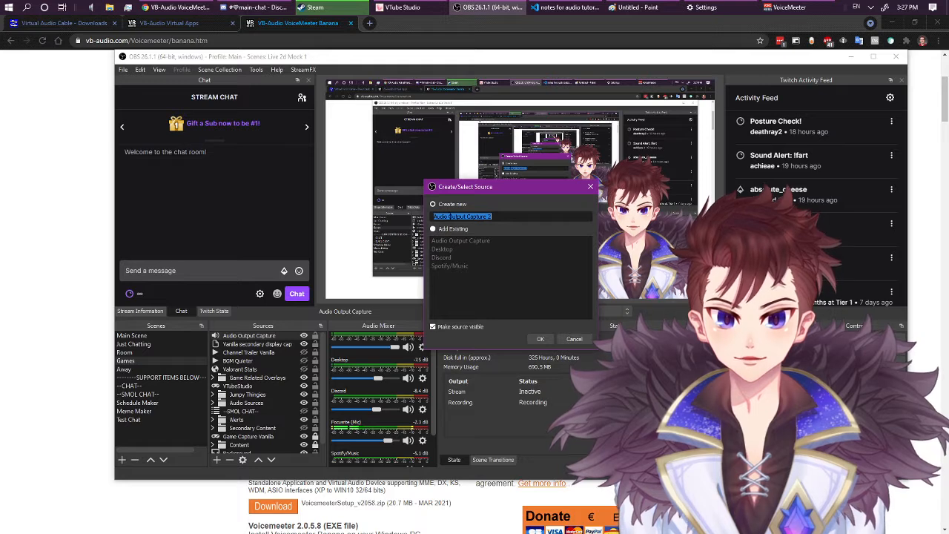
pyautogui.write('stream d')
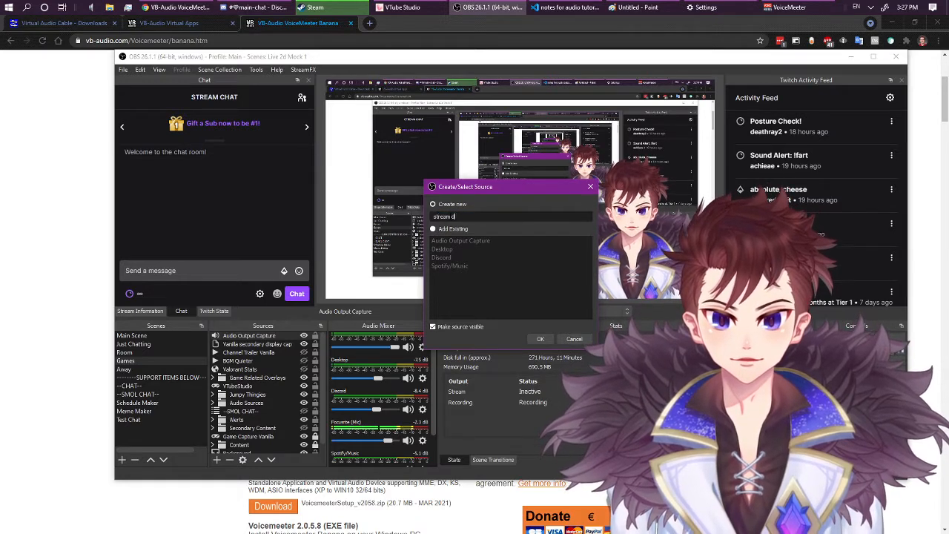
pyautogui.write('iscord test')
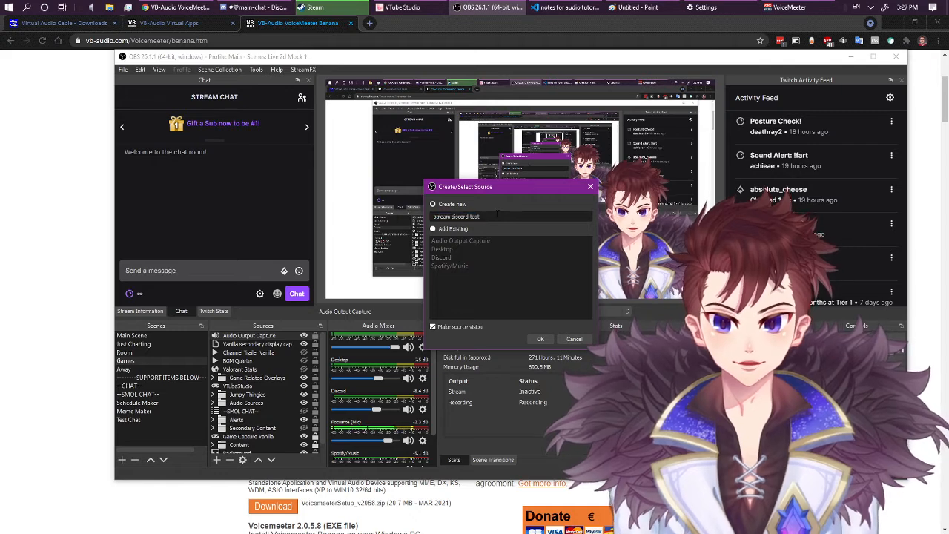
pyautogui.click(541, 338)
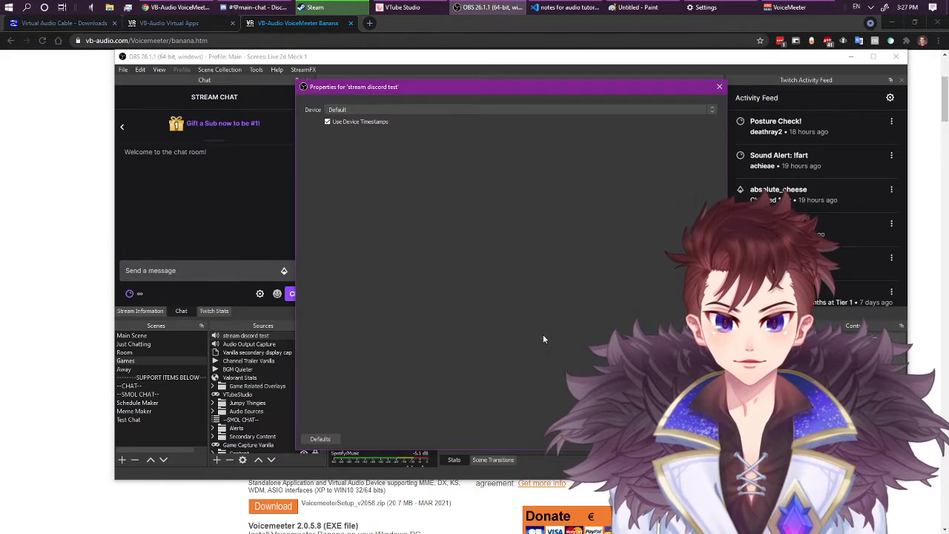
# Set the new source's device to Line 2 (Virtual Audio Cable) and find its channel in the audio mixer
pyautogui.click(341, 110)
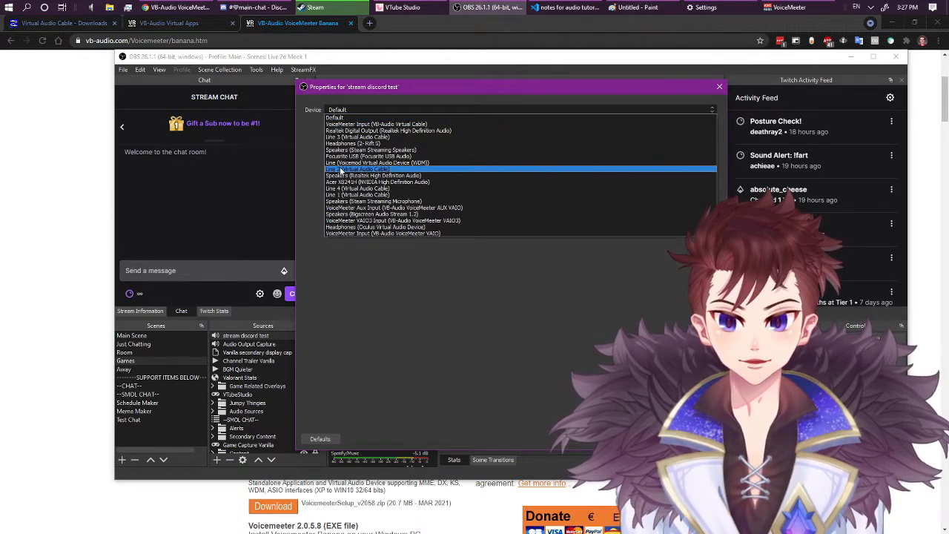
pyautogui.click(340, 169)
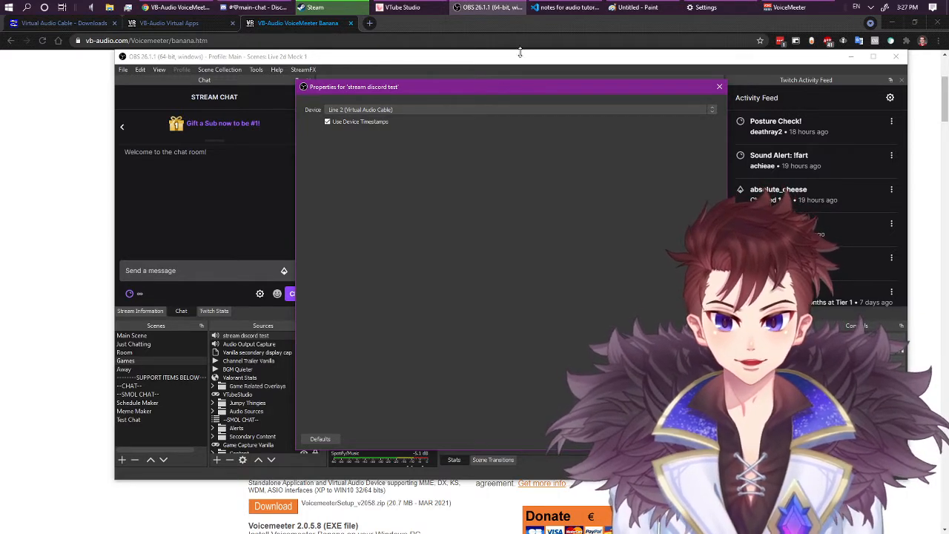
pyautogui.click(254, 8)
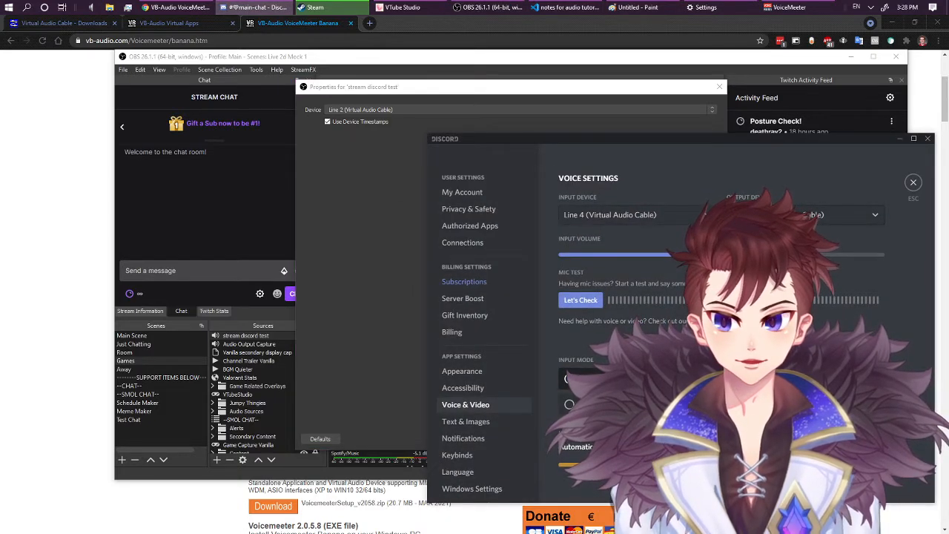
pyautogui.click(334, 178)
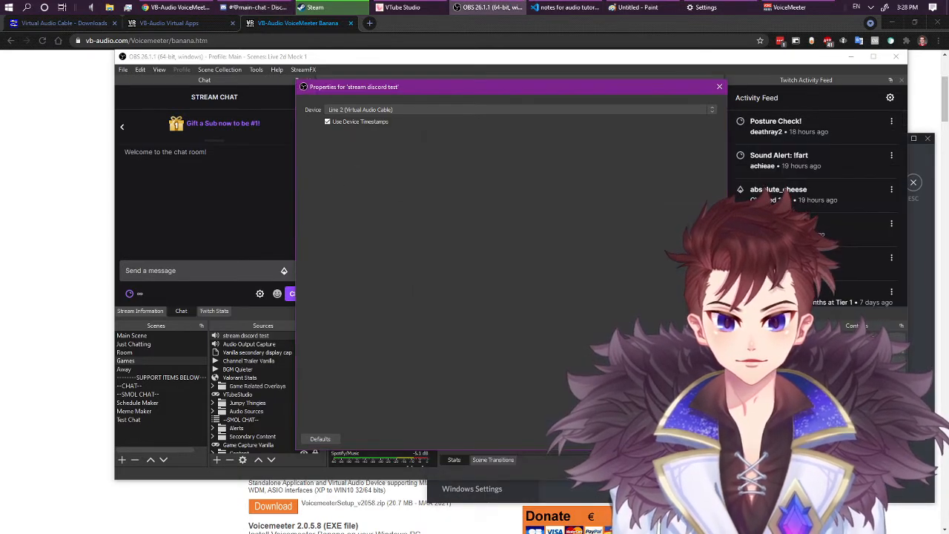
pyautogui.click(661, 439)
pyautogui.scroll(-1, 363, 403)
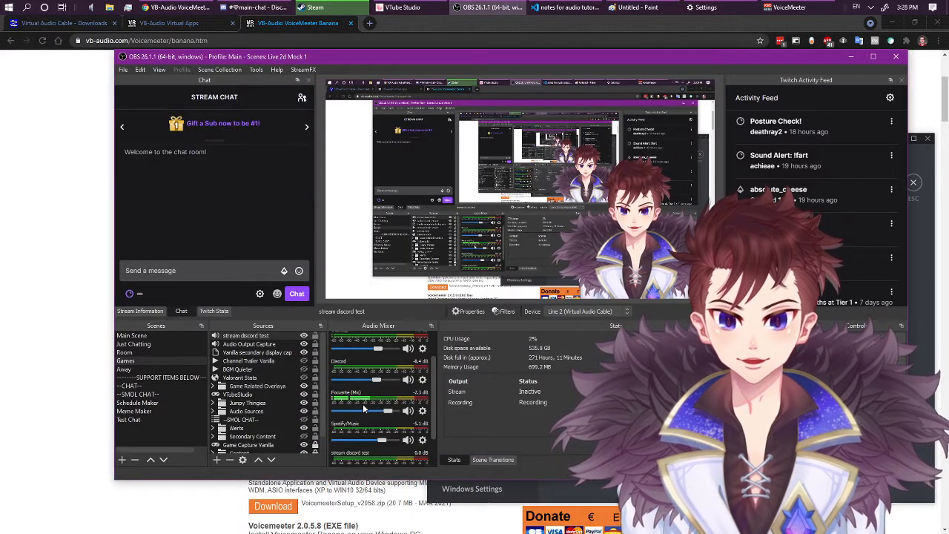
pyautogui.scroll(2, 428, 378)
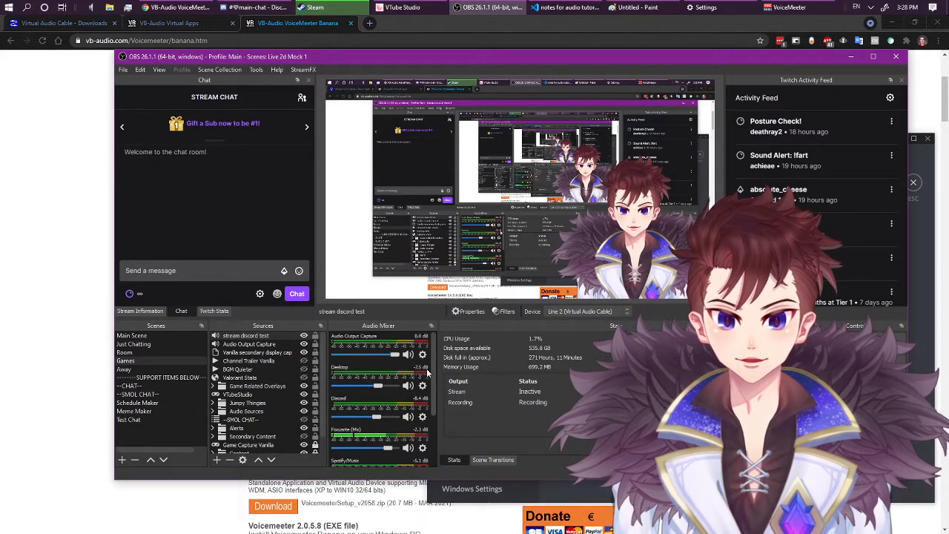
pyautogui.scroll(-3, 429, 371)
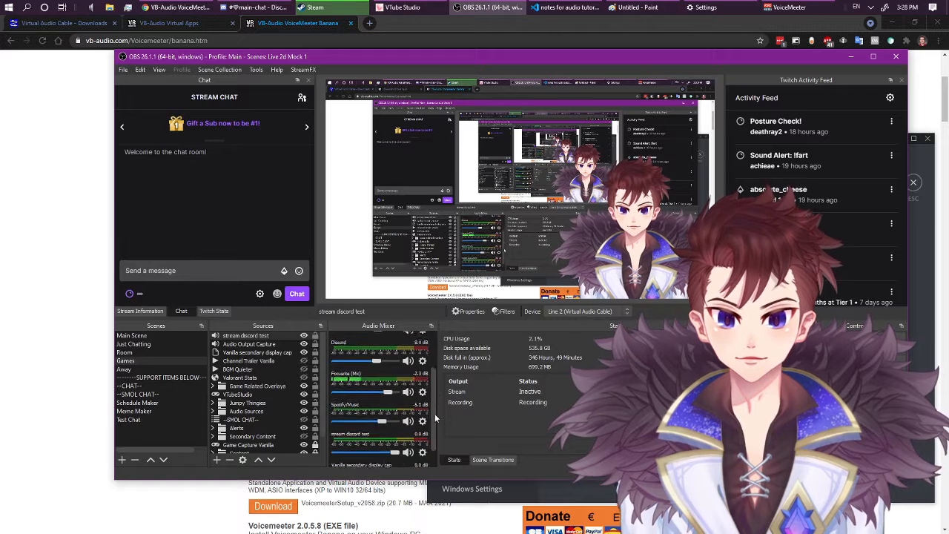
pyautogui.scroll(-1, 435, 423)
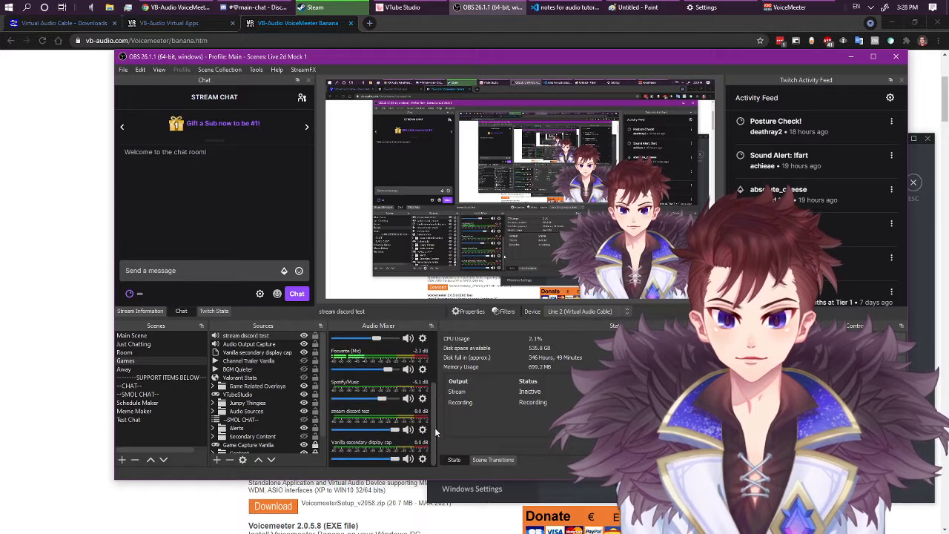
# Remove the Audio Output Capture source that uses the default device and select the "stream discord test" source
pyautogui.click(249, 344)
pyautogui.press('Delete')
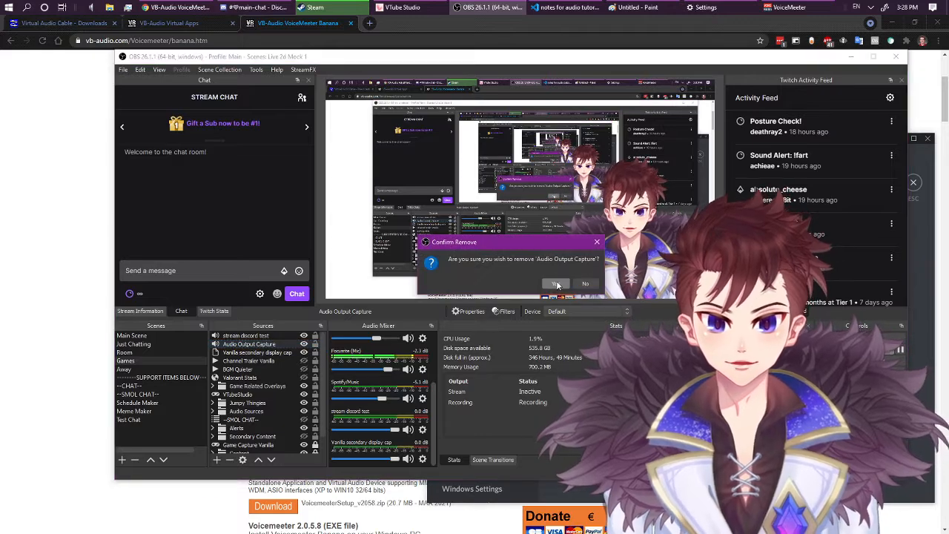
pyautogui.press('Return')
pyautogui.click(225, 338)
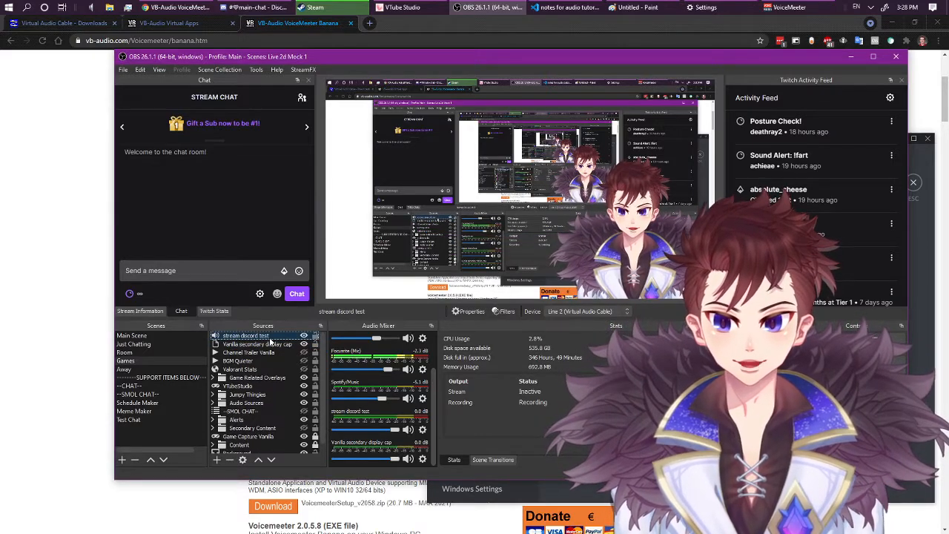
# Arrange OBS and Discord's voice settings side by side and run Discord's mic test to check the "stream discord test" meter
pyautogui.moveTo(672, 62); pyautogui.dragTo(563, 29)
pyautogui.moveTo(823, 136); pyautogui.dragTo(840, 173)
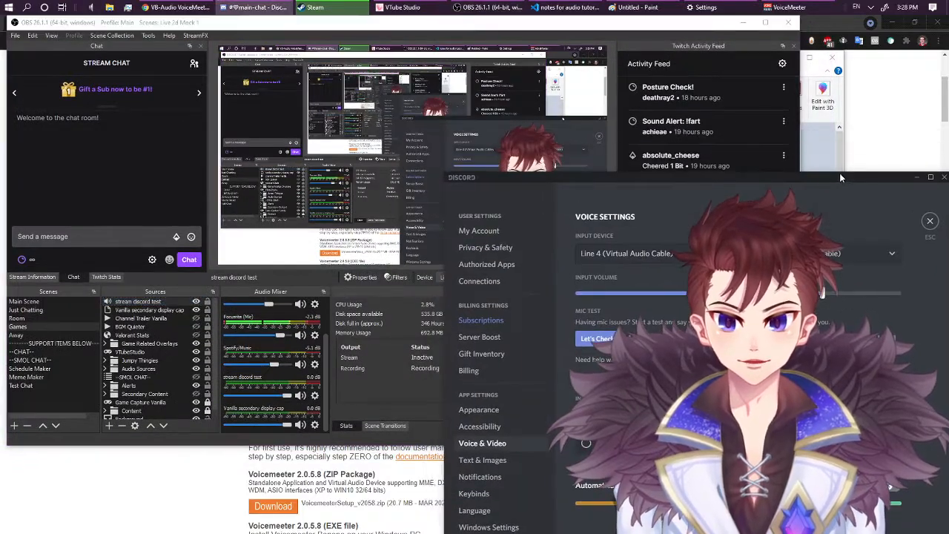
pyautogui.click(593, 339)
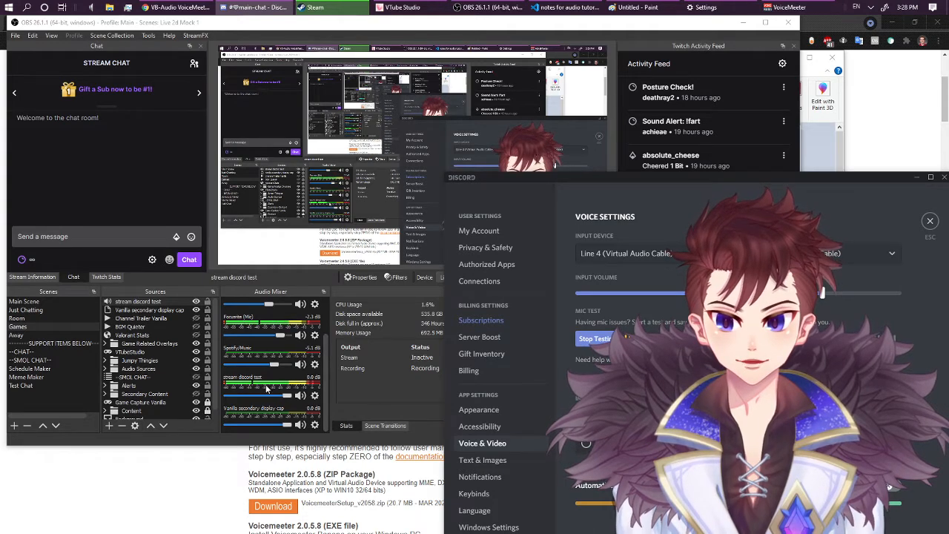
pyautogui.click(595, 339)
pyautogui.click(915, 177)
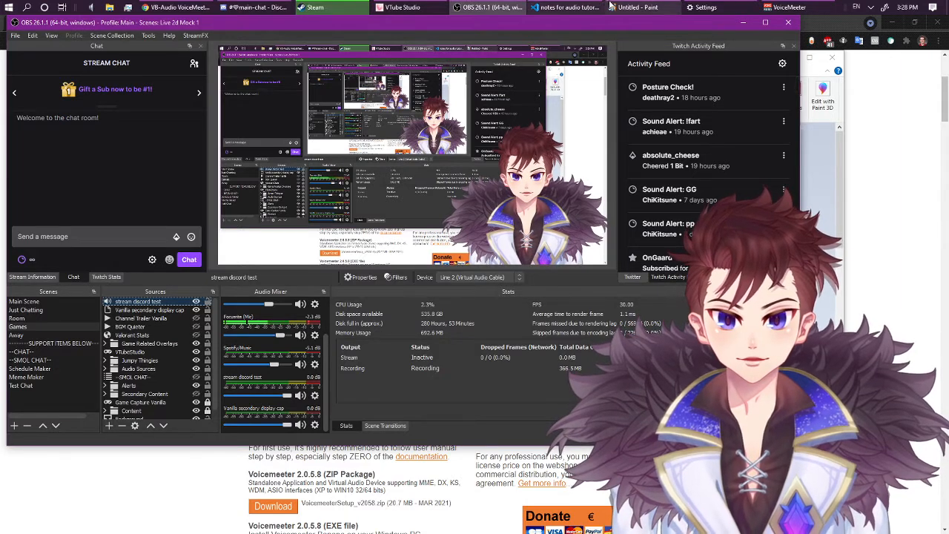
# View the advanced audio properties from the "stream discord test" mixer channel, then close them
pyautogui.click(314, 394)
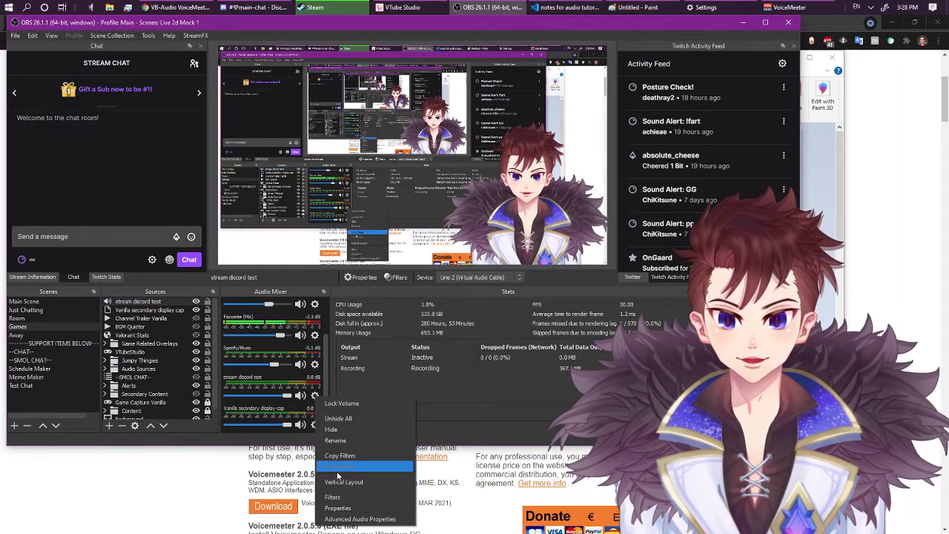
pyautogui.click(360, 518)
pyautogui.click(671, 147)
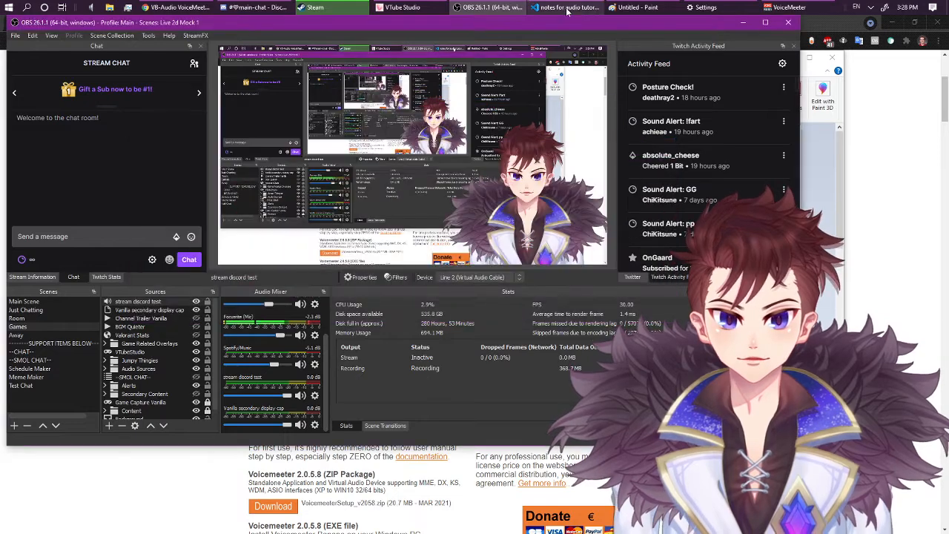
# Restart Discord's mic test beside OBS and compare the meter levels in OBS and VoiceMeeter Potato
pyautogui.click(255, 7)
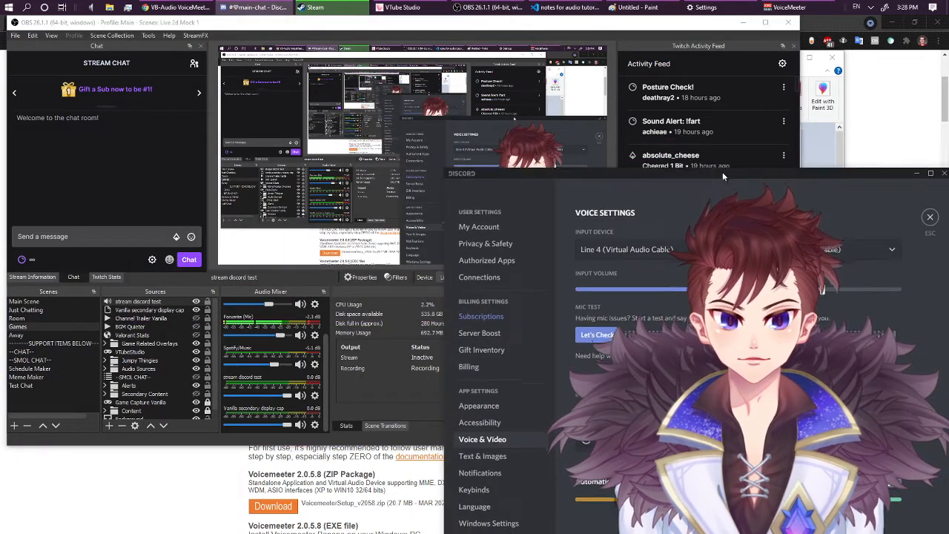
pyautogui.moveTo(722, 172); pyautogui.dragTo(714, 155)
pyautogui.click(589, 321)
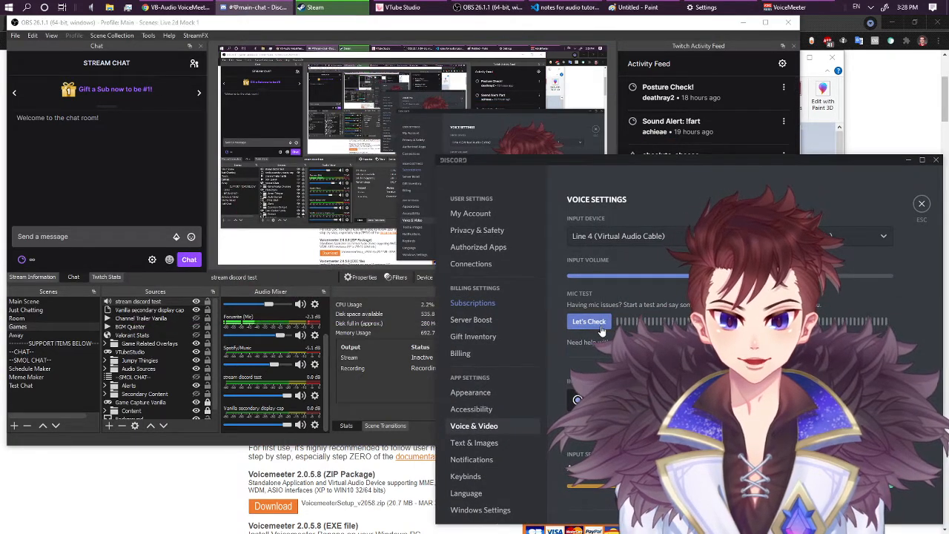
pyautogui.click(341, 385)
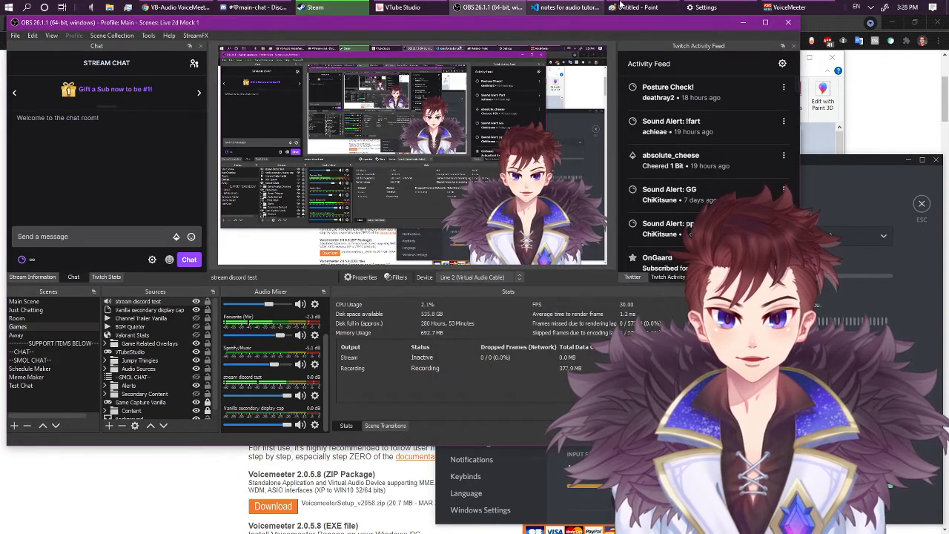
pyautogui.click(789, 7)
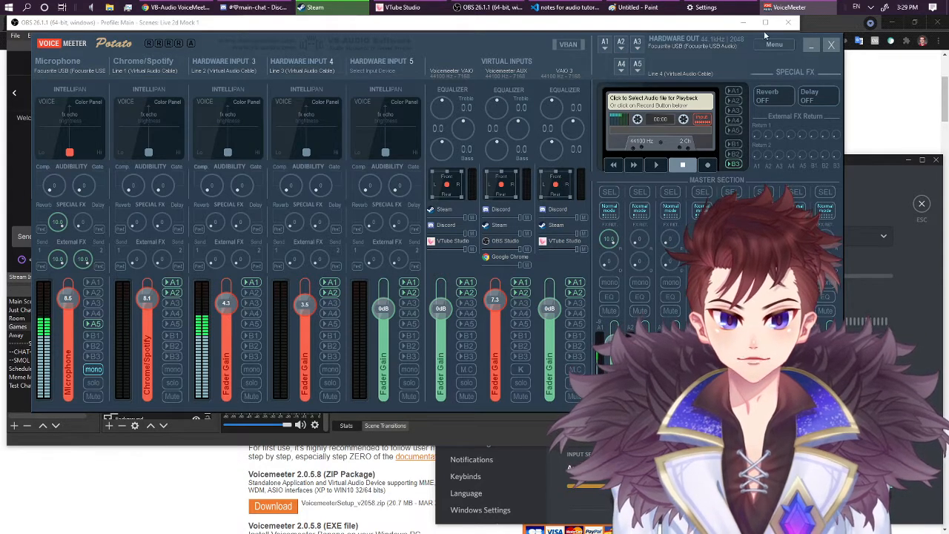
pyautogui.click(812, 46)
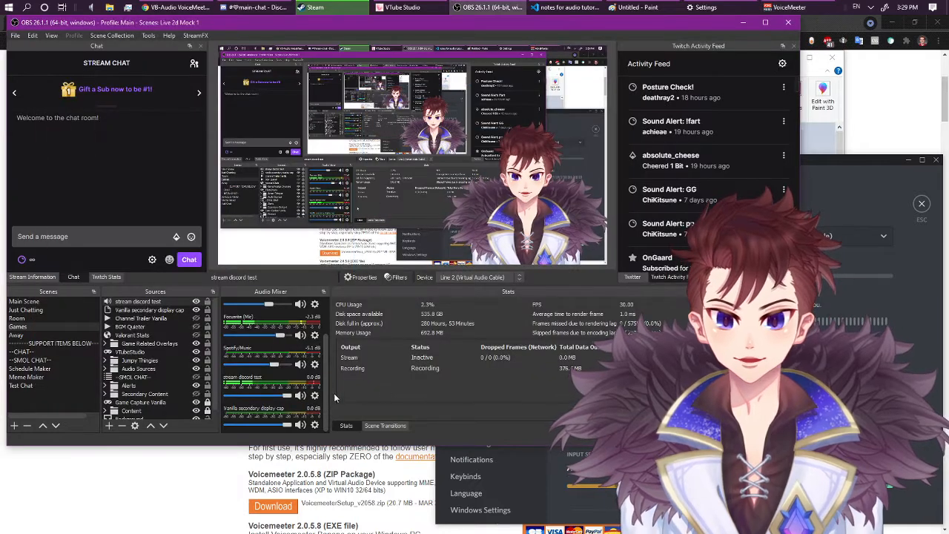
# Lower the "stream discord test" volume to -0.6 dB in OBS, then close Discord's voice settings and minimize Discord
pyautogui.moveTo(289, 395)
pyautogui.mouseDown()
pyautogui.moveTo(235, 395)
pyautogui.moveTo(286, 395)
pyautogui.mouseUp()
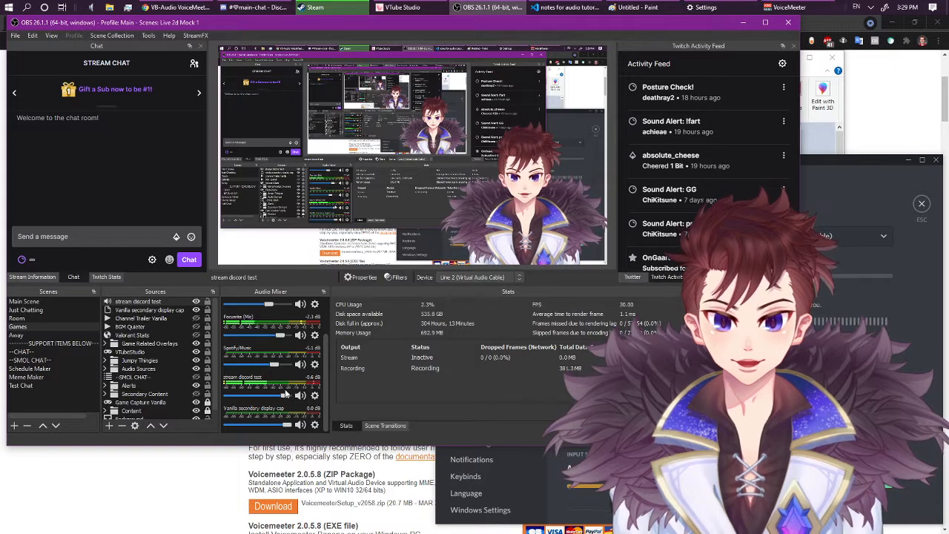
pyautogui.click(667, 472)
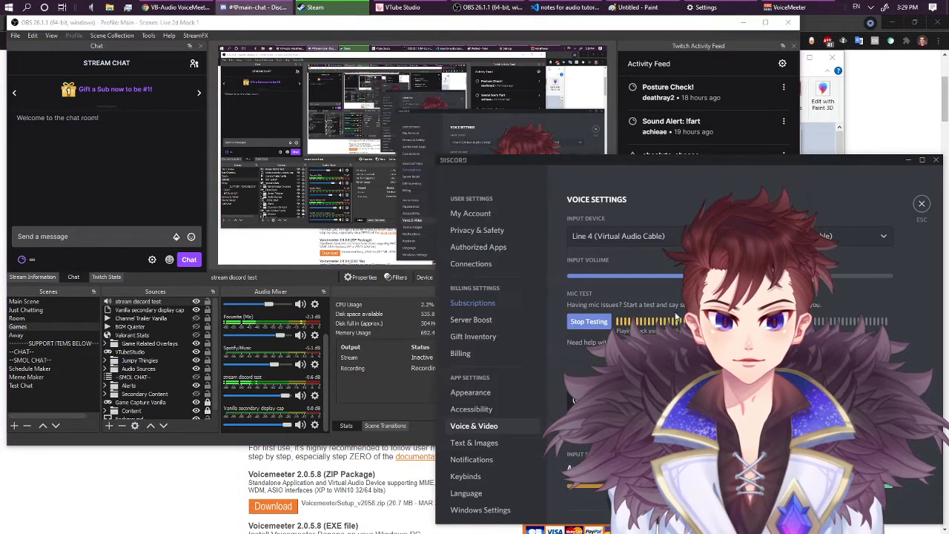
pyautogui.click(921, 204)
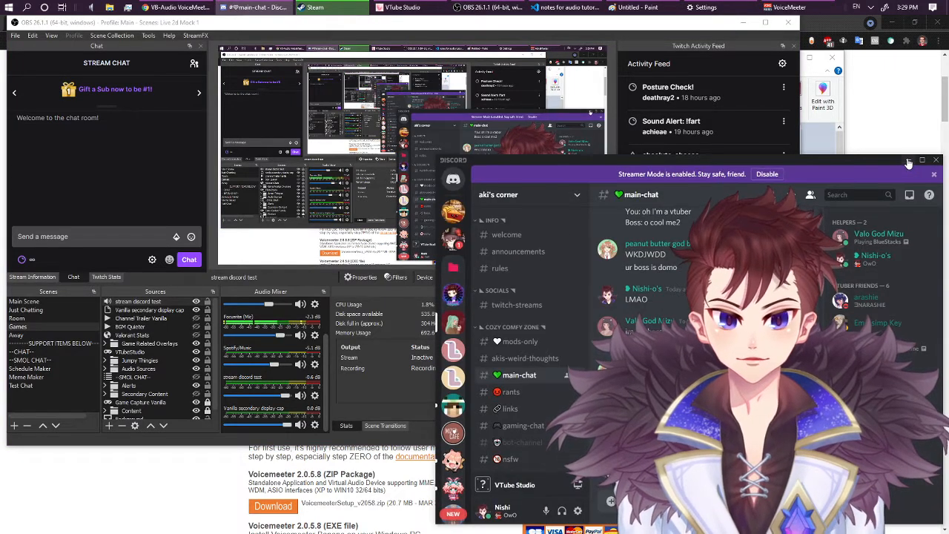
pyautogui.click(908, 161)
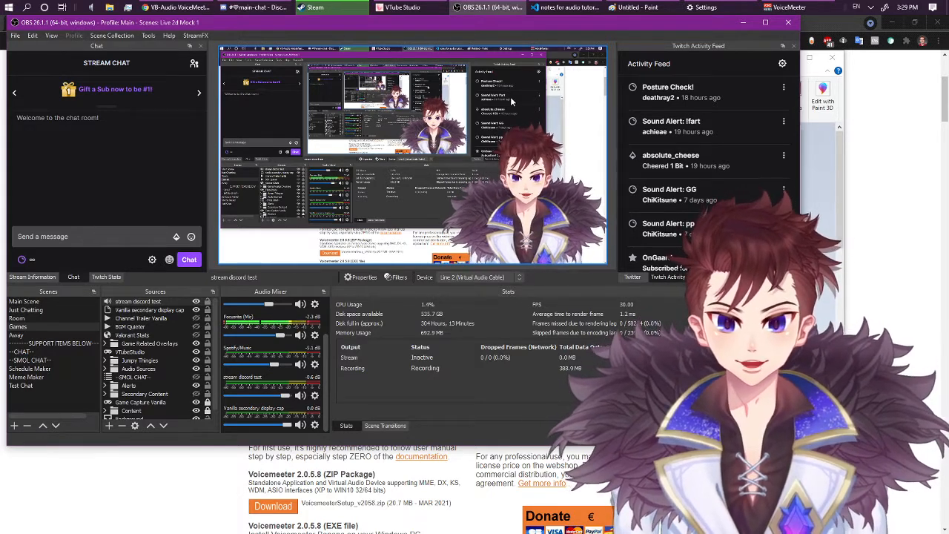
# Switch to Chrome and show the VB-CABLE page and the Virtual Audio Cable downloads page
pyautogui.moveTo(370, 25); pyautogui.dragTo(415, 52)
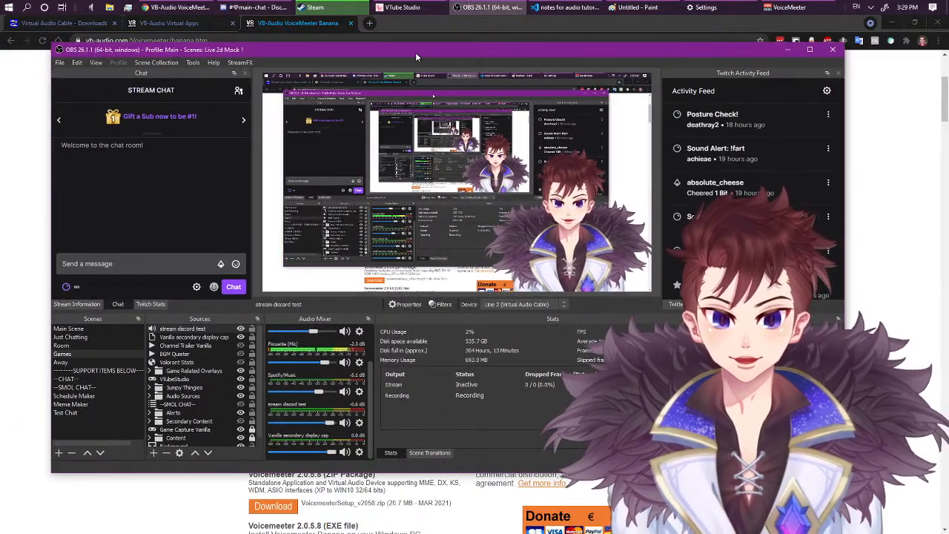
pyautogui.click(178, 8)
pyautogui.click(166, 23)
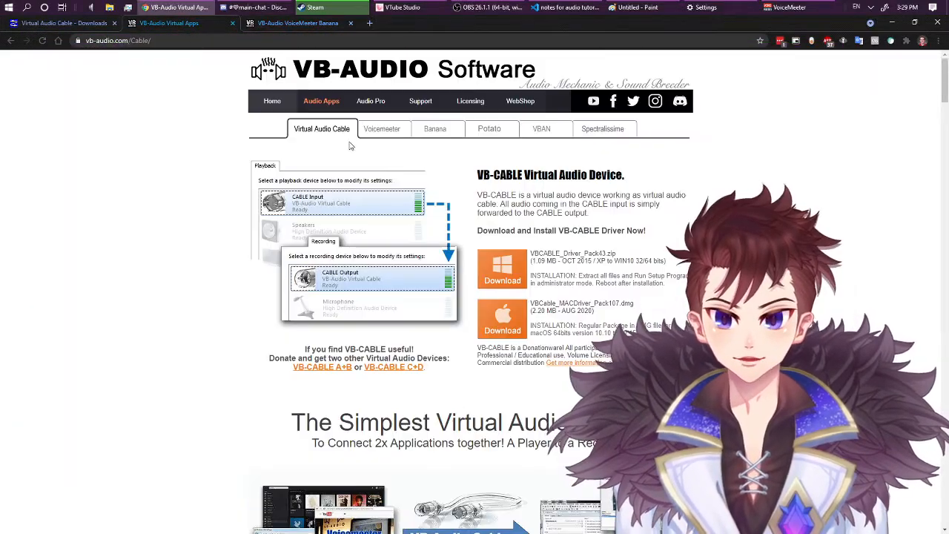
pyautogui.click(65, 23)
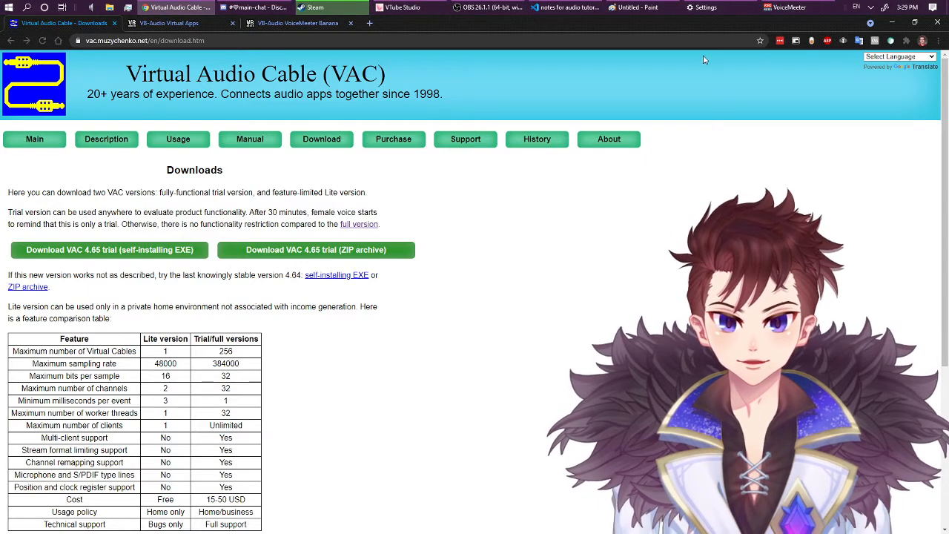
# Switch to Paint and draw a rectangle of about 306 × 143 px beneath the Discord box
pyautogui.click(644, 8)
pyautogui.scroll(-3, 511, 214)
pyautogui.scroll(1, 418, 204)
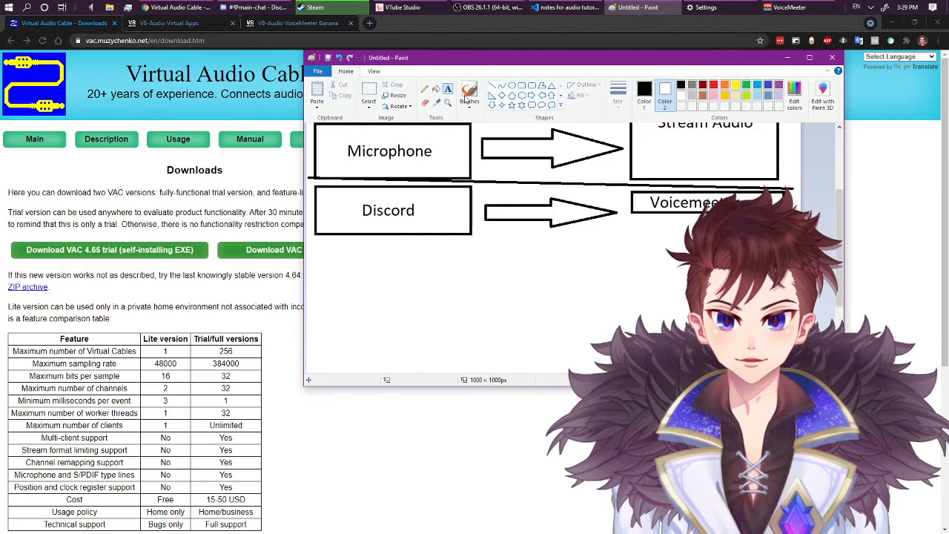
pyautogui.click(521, 87)
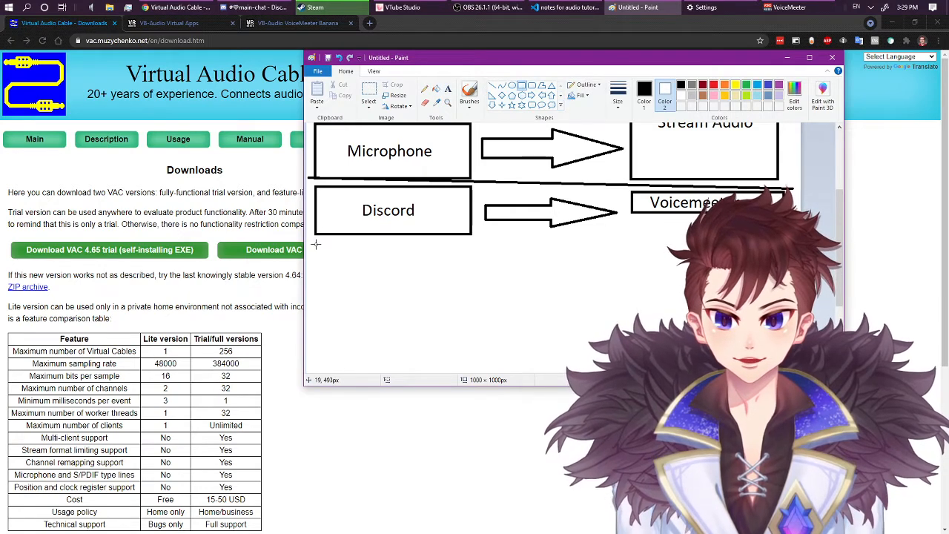
pyautogui.moveTo(316, 244); pyautogui.dragTo(467, 315)
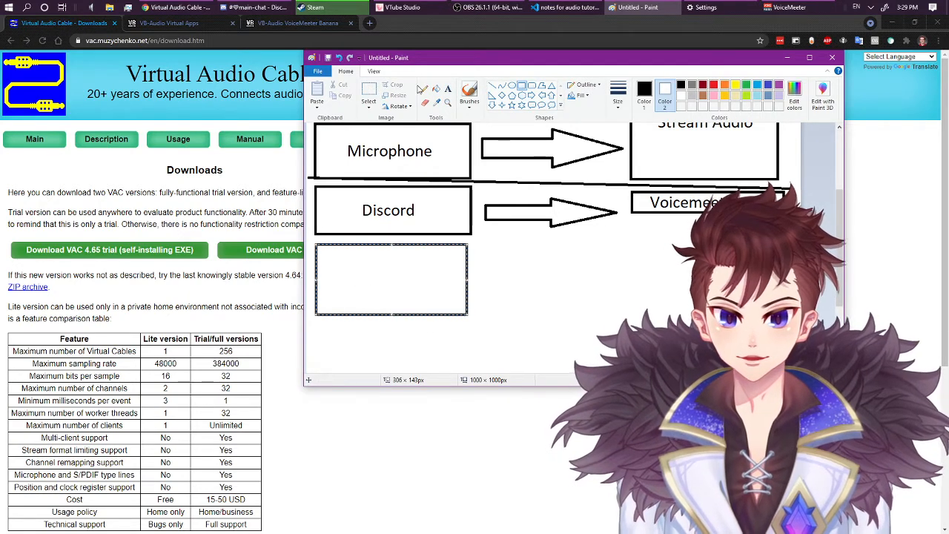
# Label the new rectangle "Music (Spotify/Chrome/Etc)" and fit the text box inside its outline
pyautogui.click(448, 89)
pyautogui.click(344, 260)
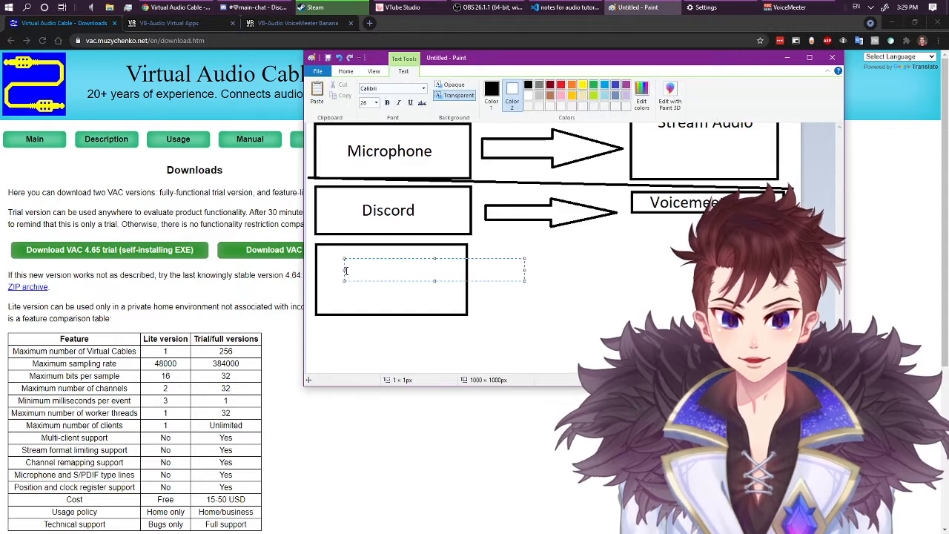
pyautogui.write('Music (Spotify/Chrome')
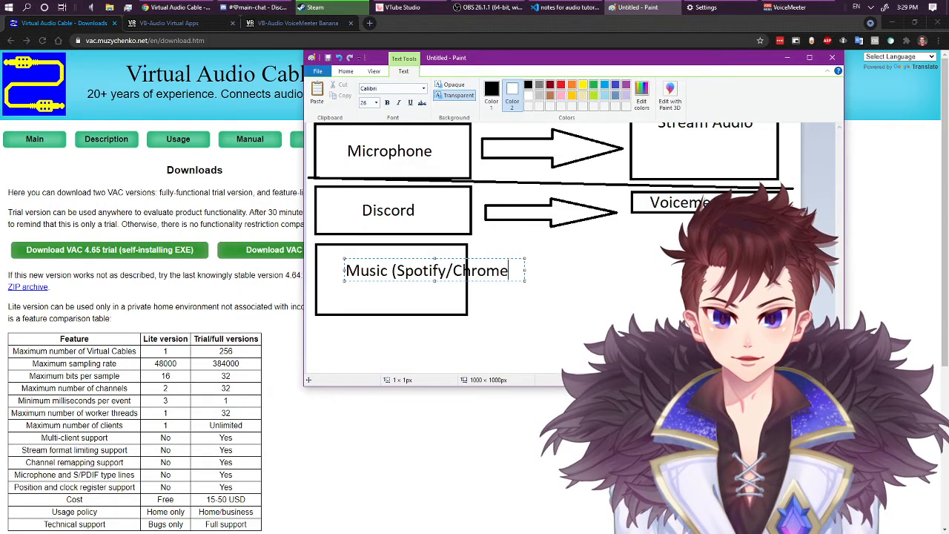
pyautogui.write('/Etc')
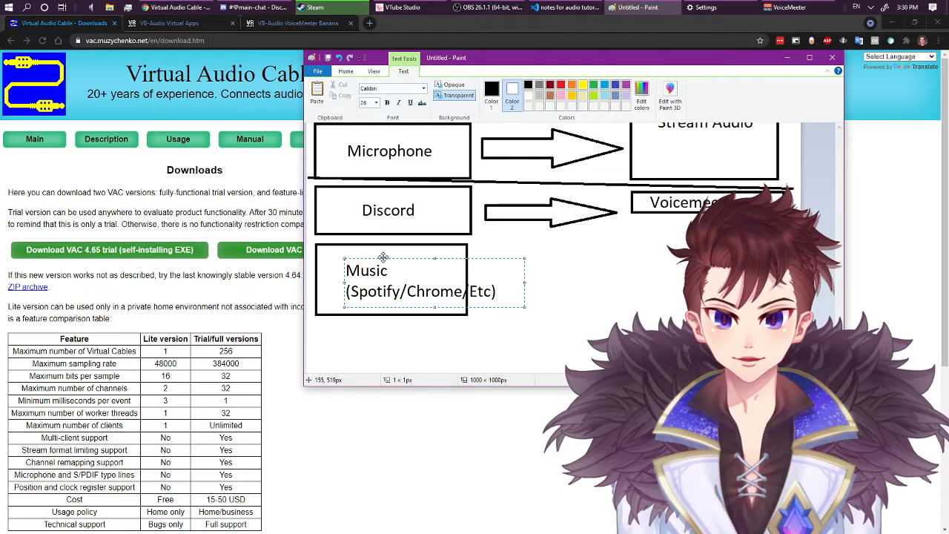
pyautogui.moveTo(383, 256); pyautogui.dragTo(357, 251)
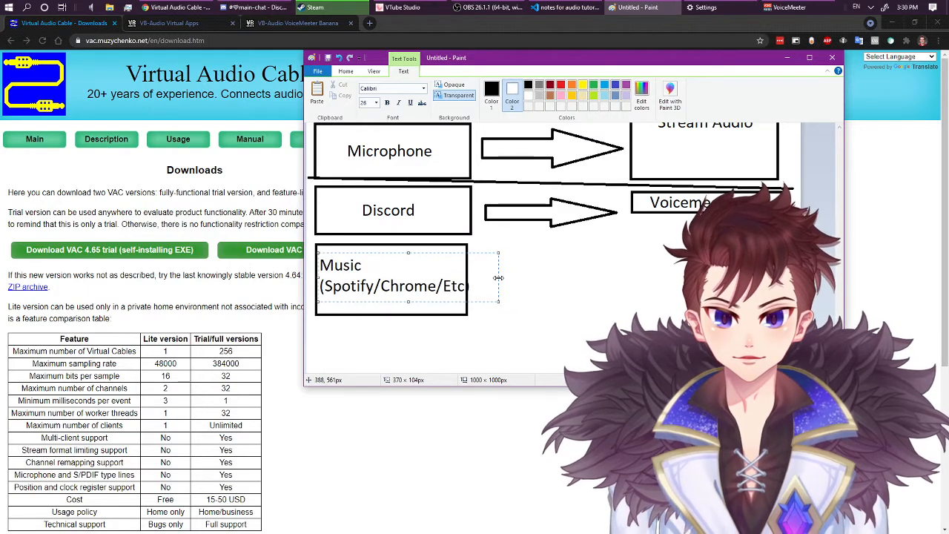
pyautogui.moveTo(499, 277); pyautogui.dragTo(474, 278)
pyautogui.click(501, 268)
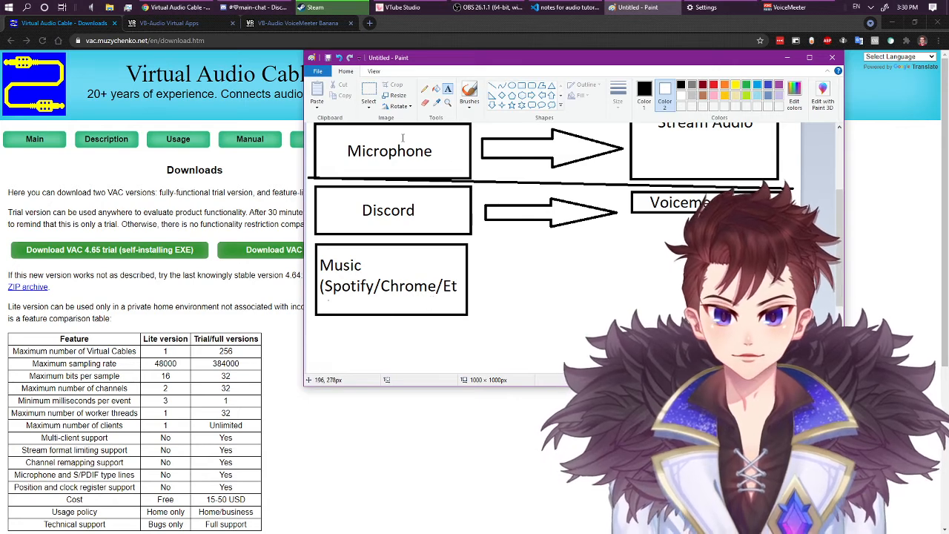
# Draw a right-pointing arrow beside the Music box, below the Discord arrow, and minimize Paint
pyautogui.click(531, 99)
pyautogui.moveTo(484, 262); pyautogui.dragTo(621, 295)
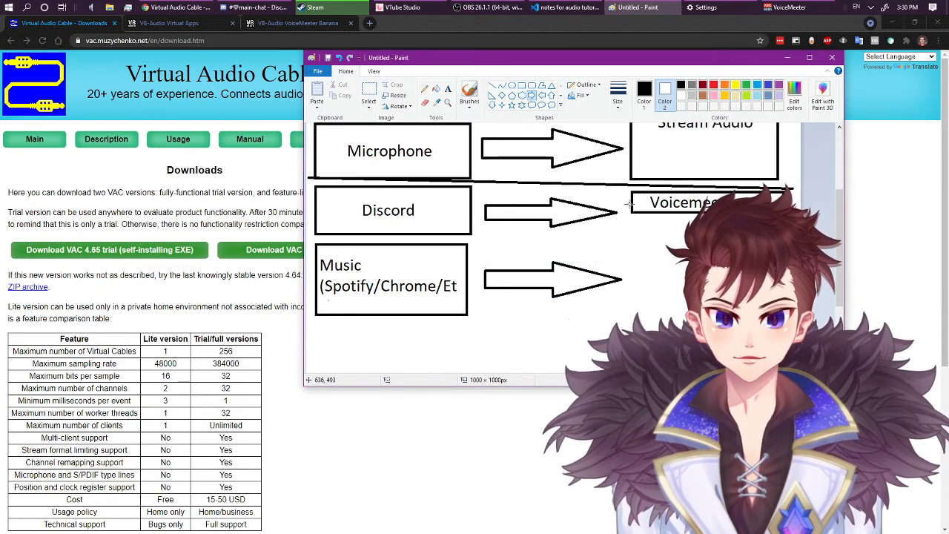
pyautogui.click(627, 8)
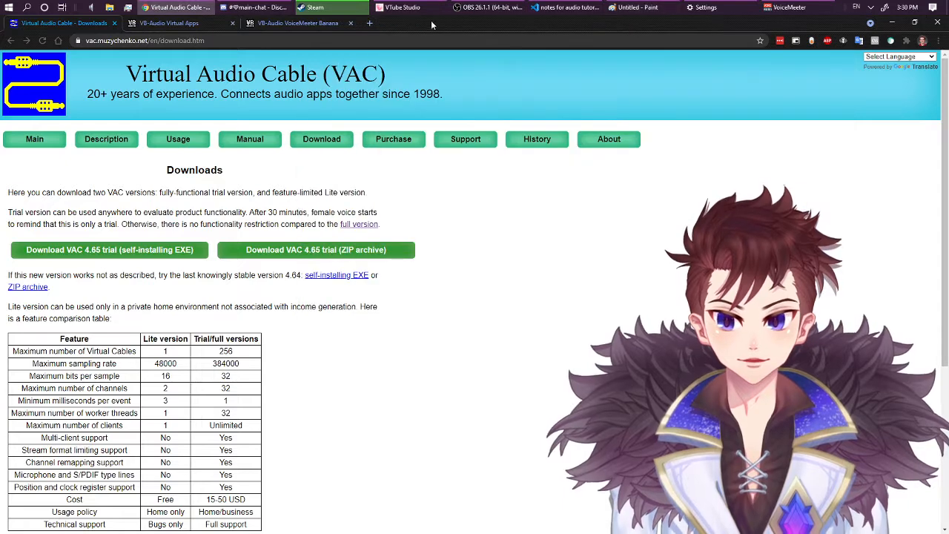
# Launch Spotify from a Windows search and minimize its window
pyautogui.press('super')
pyautogui.write('spotify')
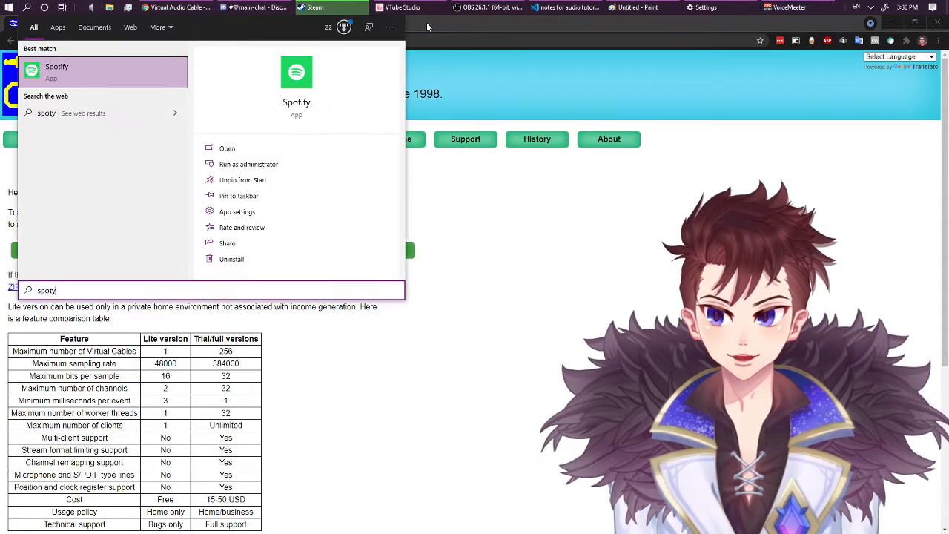
pyautogui.press('Return')
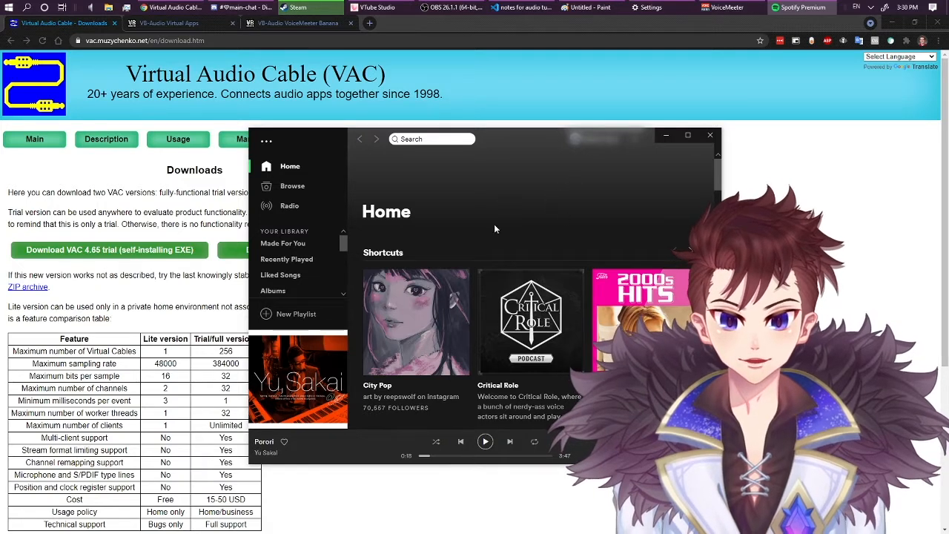
pyautogui.click(666, 135)
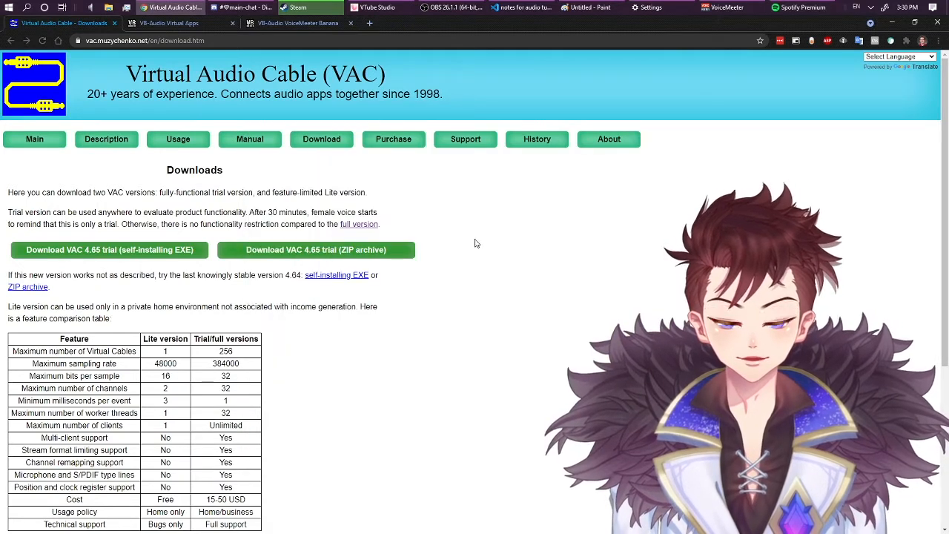
pyautogui.click(590, 7)
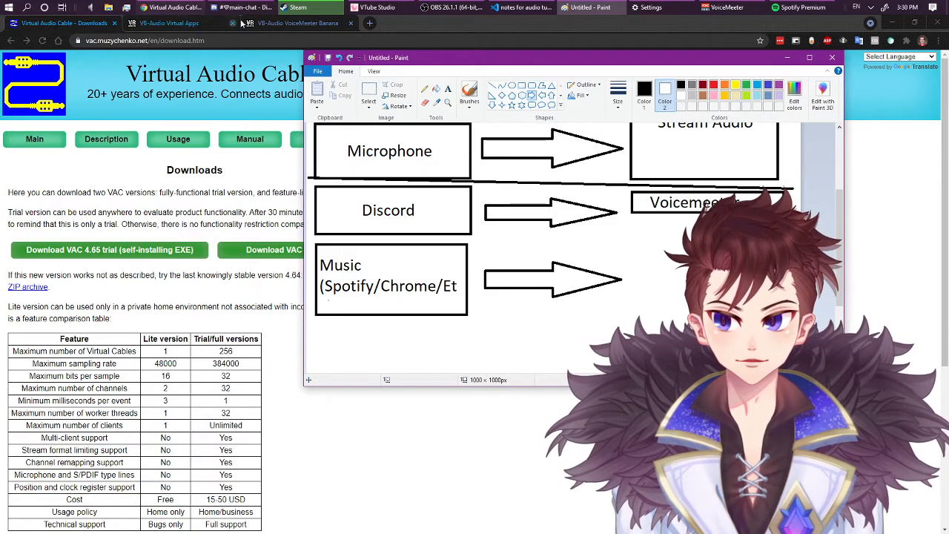
pyautogui.moveTo(243, 9)
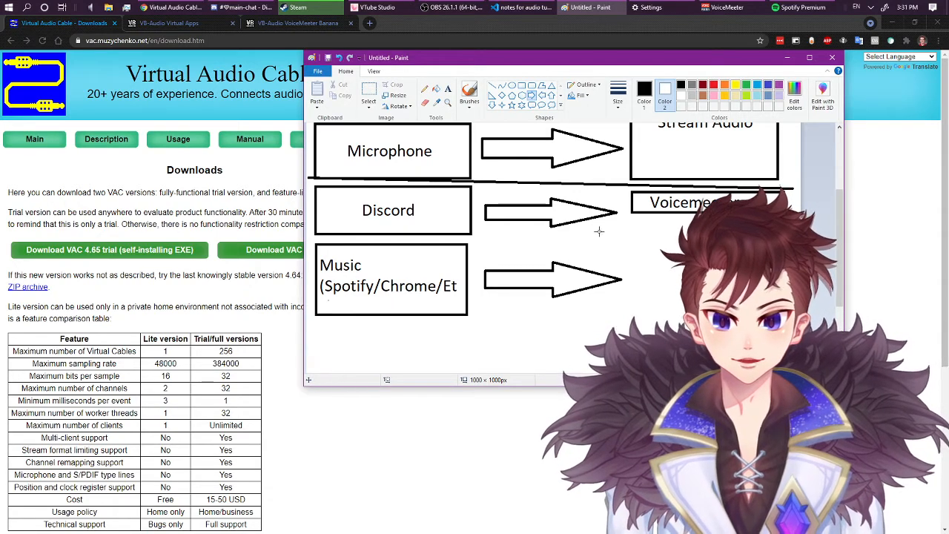
pyautogui.click(872, 9)
pyautogui.rightClick(890, 24)
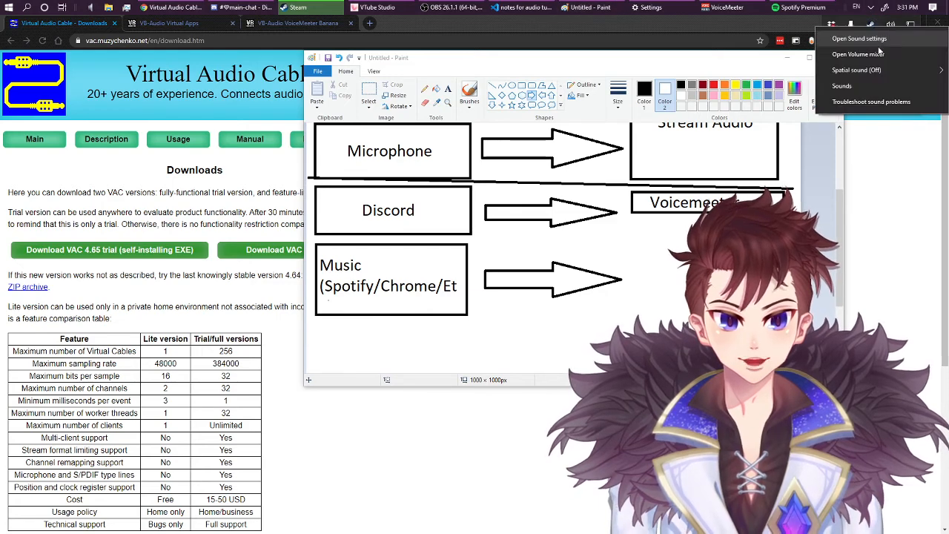
pyautogui.click(758, 23)
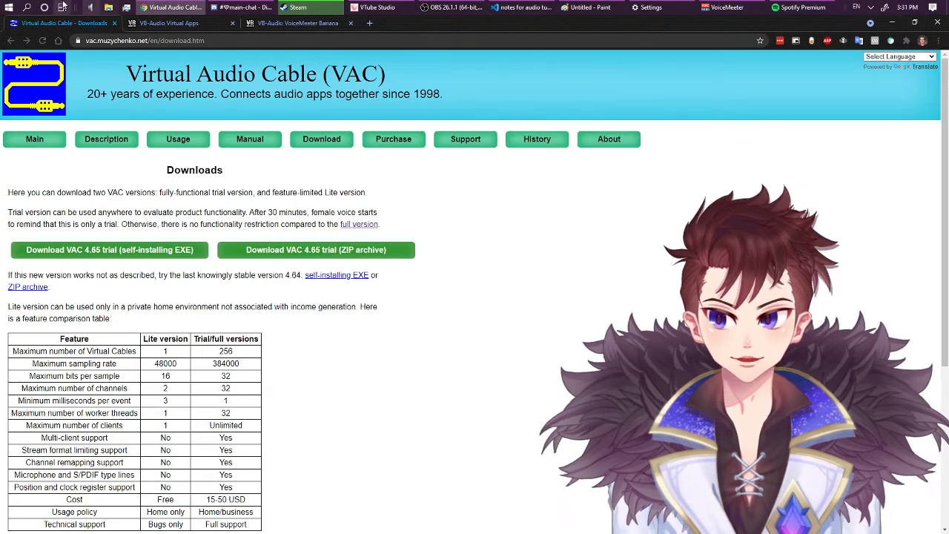
# Open the Windows sound settings and go to the app volume and device preferences
pyautogui.click(13, 9)
pyautogui.write('sound')
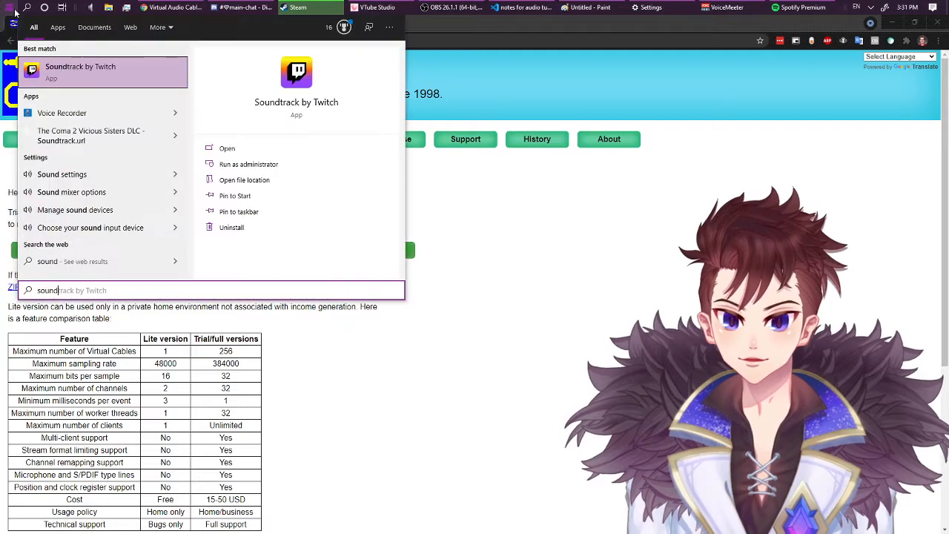
pyautogui.write(' settings')
pyautogui.press('Return')
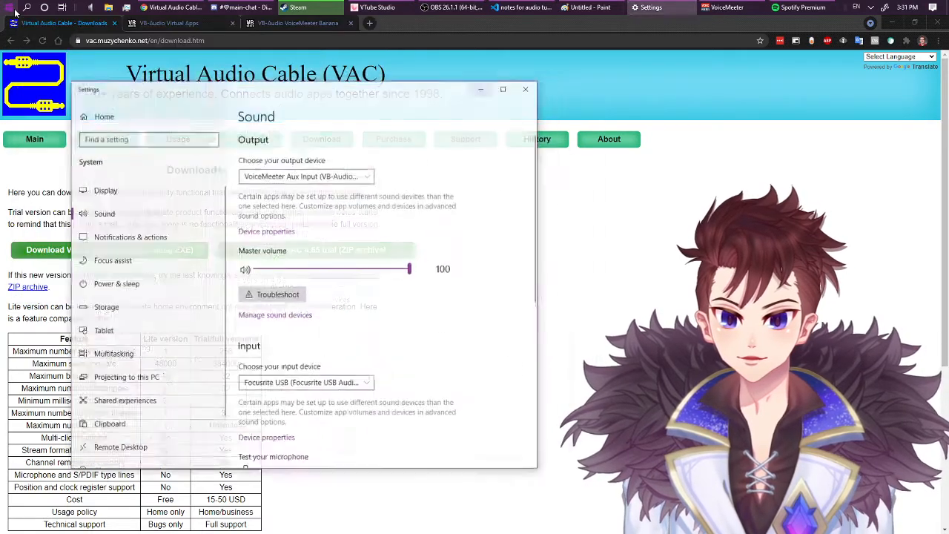
pyautogui.moveTo(331, 102); pyautogui.dragTo(424, 79)
pyautogui.scroll(-5, 517, 282)
pyautogui.scroll(-1, 522, 289)
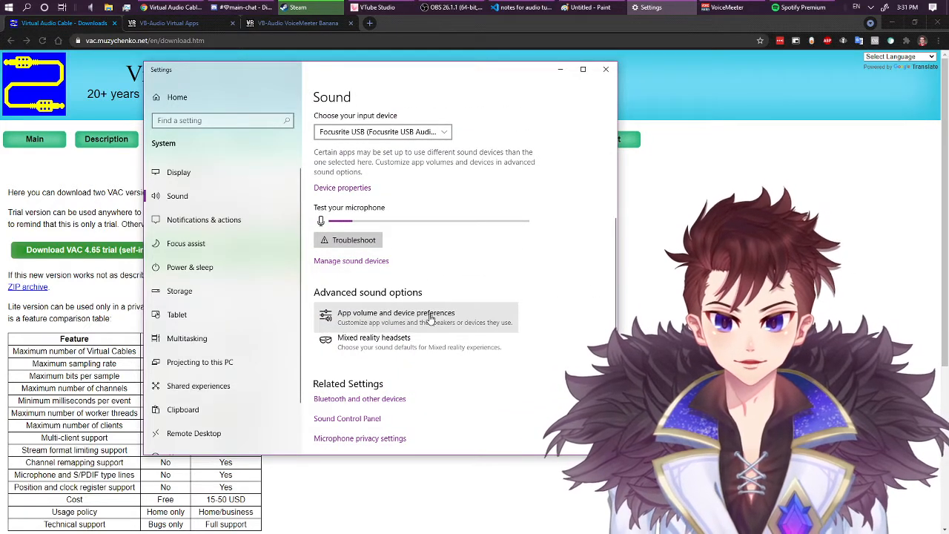
pyautogui.click(396, 318)
pyautogui.scroll(-3, 474, 267)
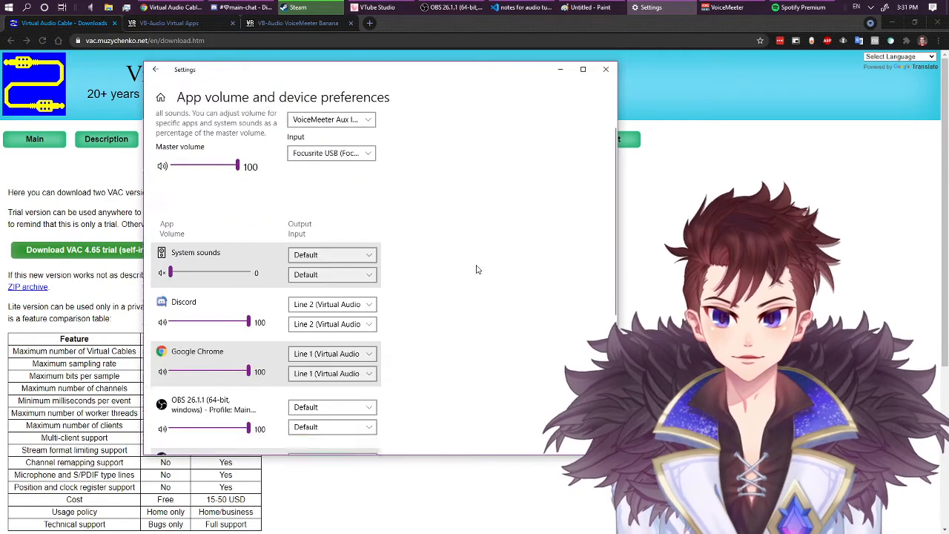
# Select Line 1 (Virtual Audio Cable) as Google Chrome's output device
pyautogui.scroll(5, 467, 267)
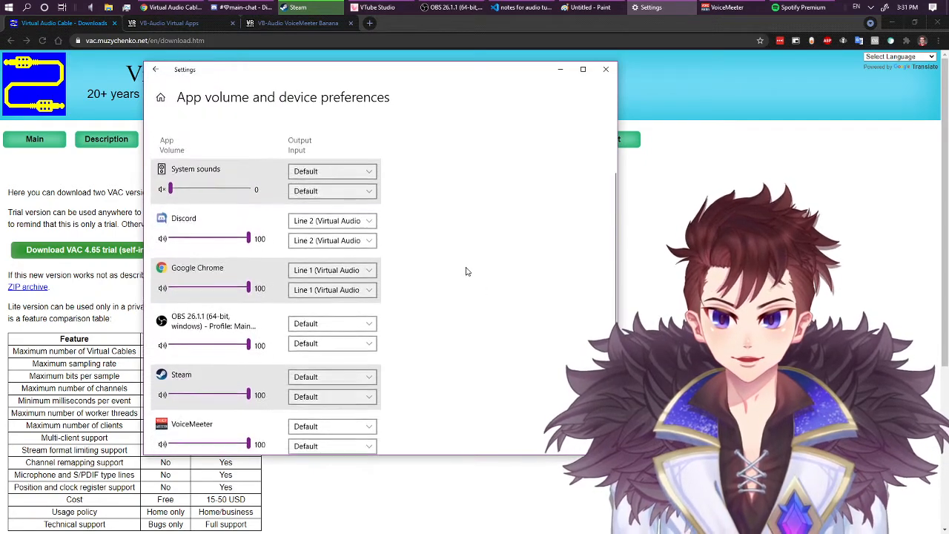
pyautogui.scroll(2, 462, 229)
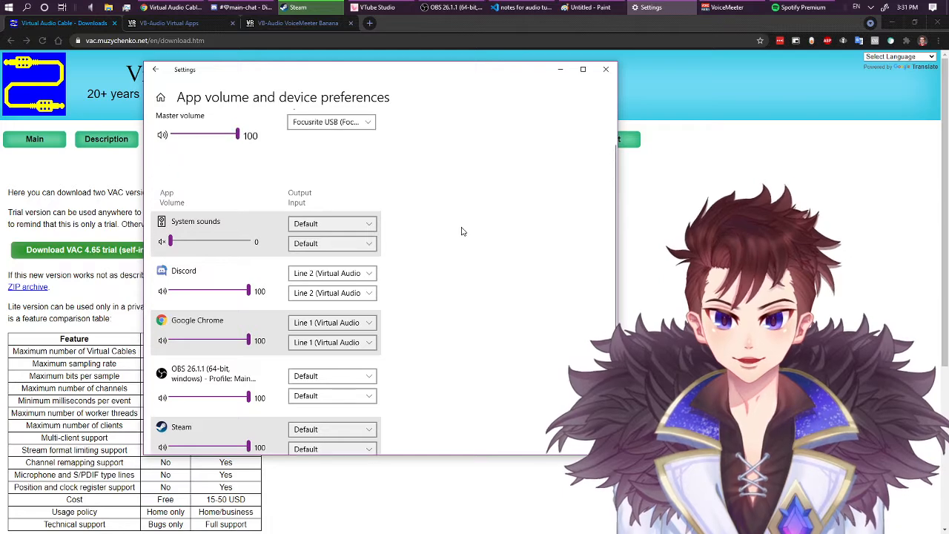
pyautogui.scroll(-2, 461, 234)
pyautogui.scroll(1, 465, 228)
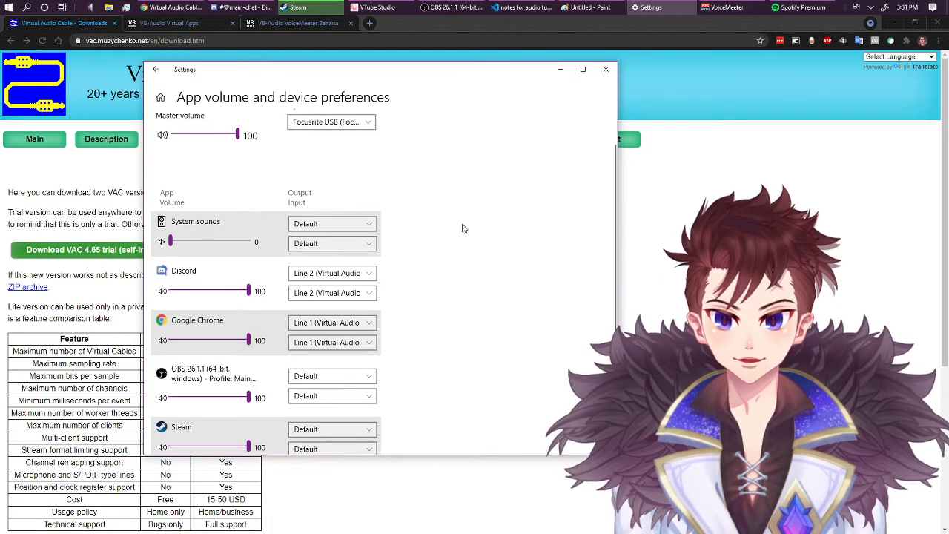
pyautogui.scroll(-1, 430, 244)
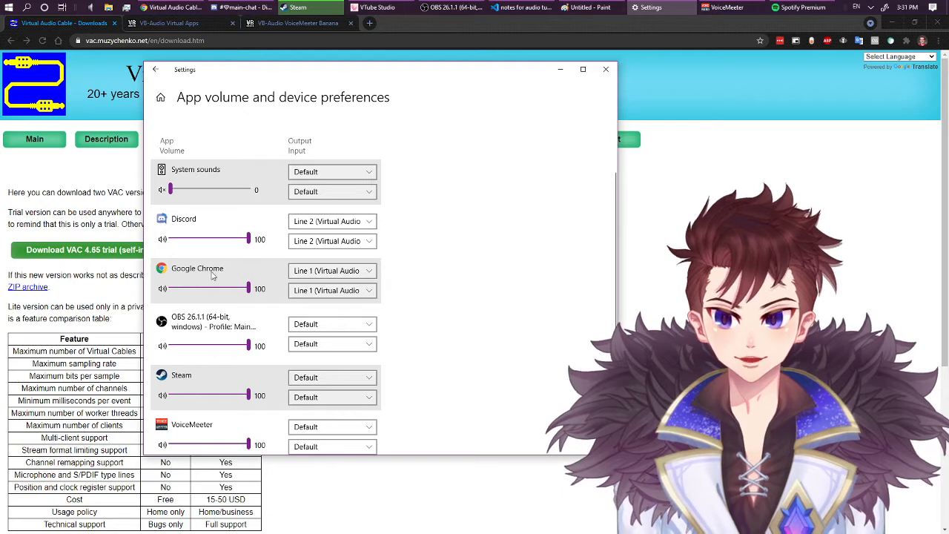
pyautogui.click(322, 273)
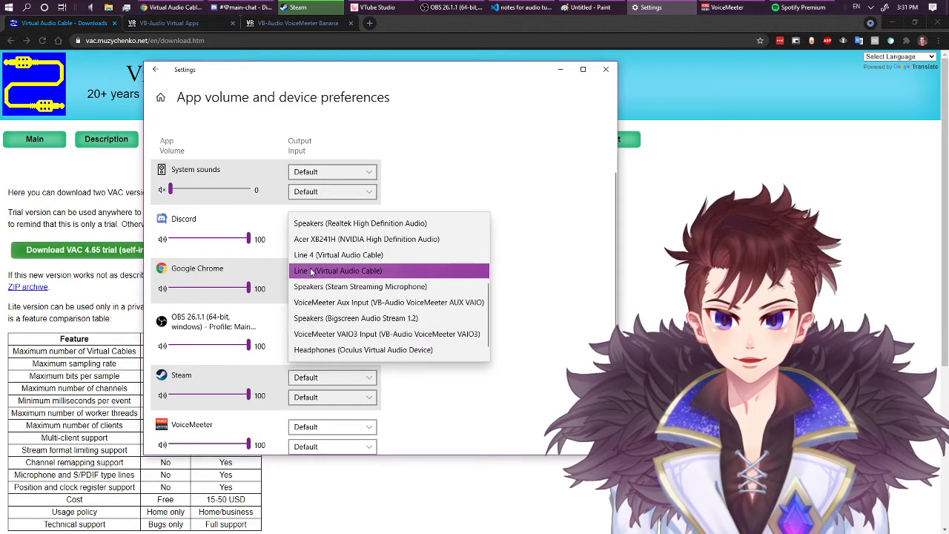
pyautogui.click(313, 272)
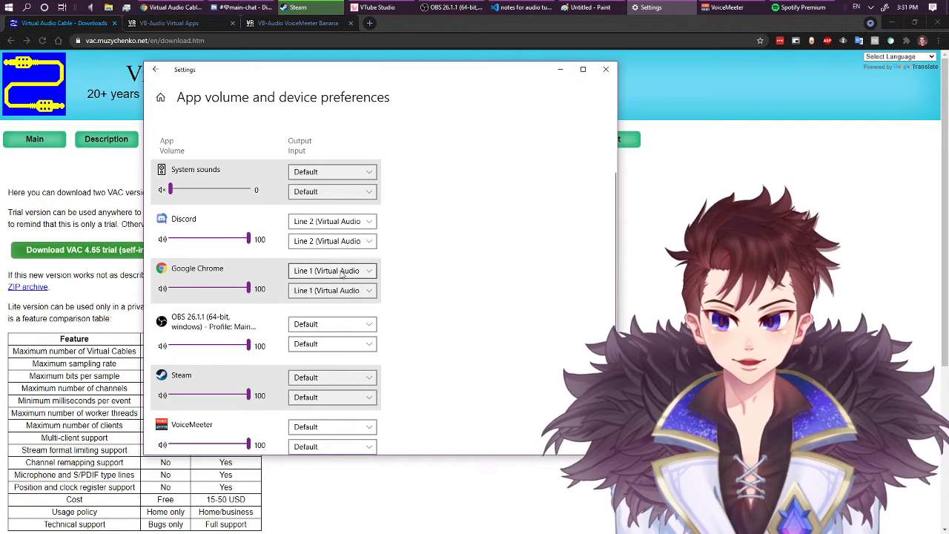
pyautogui.scroll(-3, 417, 271)
pyautogui.scroll(1, 440, 271)
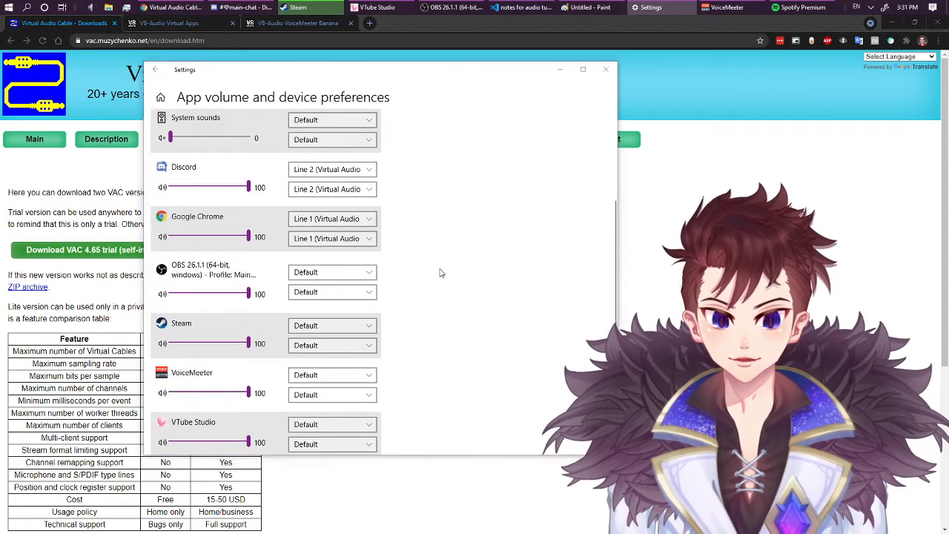
pyautogui.press('super')
pyautogui.write('spo')
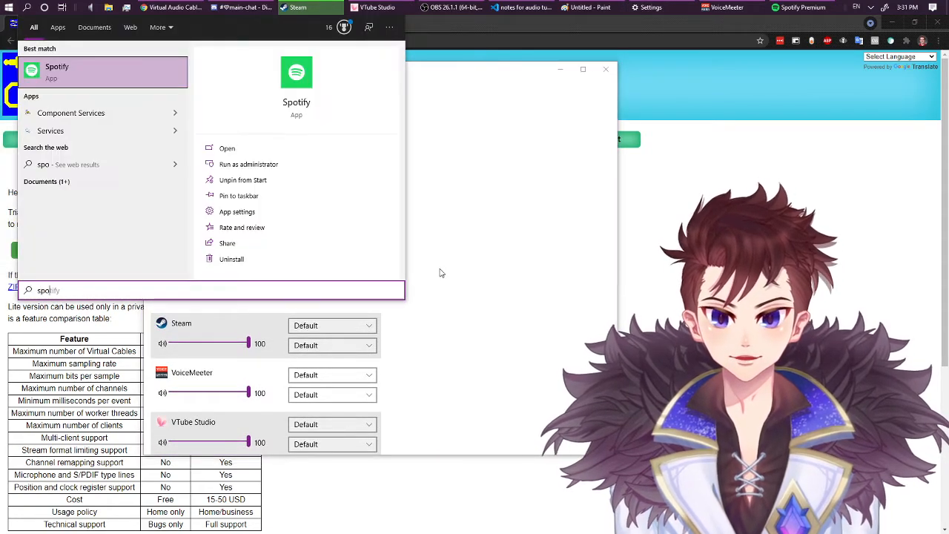
pyautogui.press('Escape')
# Play a Spotify track briefly so Spotify Music is listed among the apps, and check its output and input devices
pyautogui.scroll(-2, 438, 272)
pyautogui.scroll(3, 489, 261)
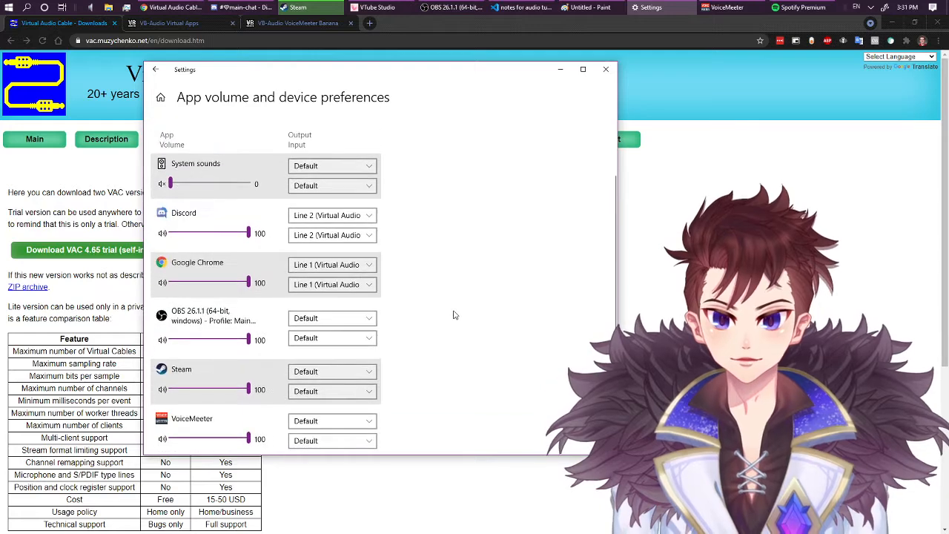
pyautogui.scroll(1, 455, 315)
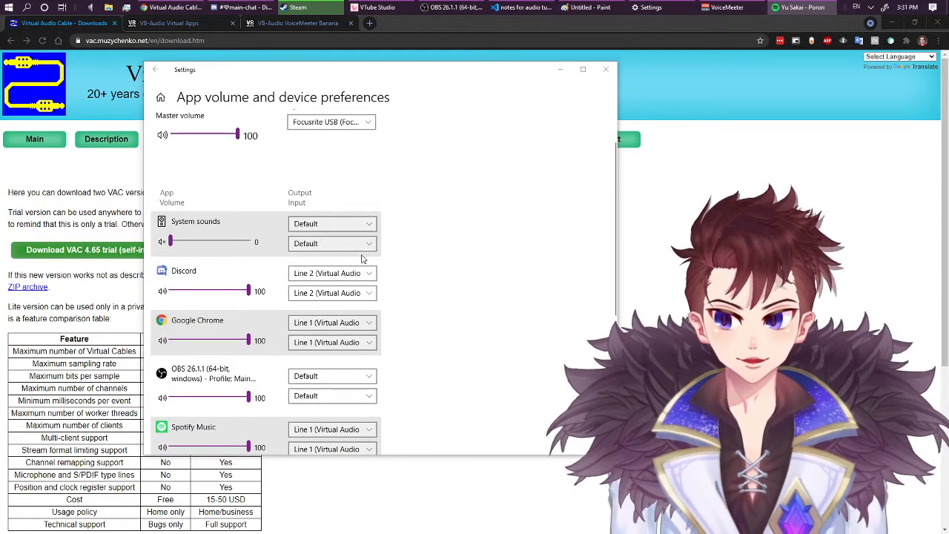
pyautogui.click(363, 258)
pyautogui.scroll(-2, 448, 338)
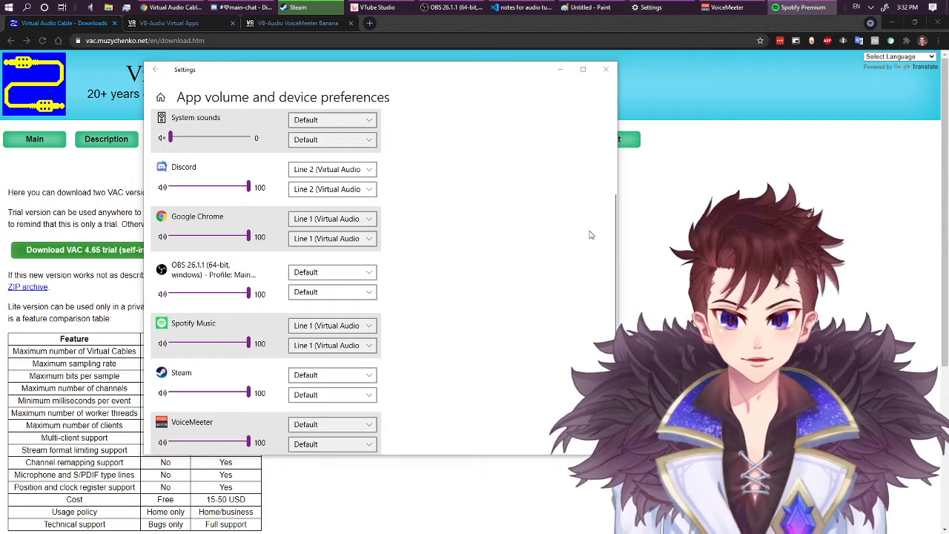
pyautogui.click(553, 243)
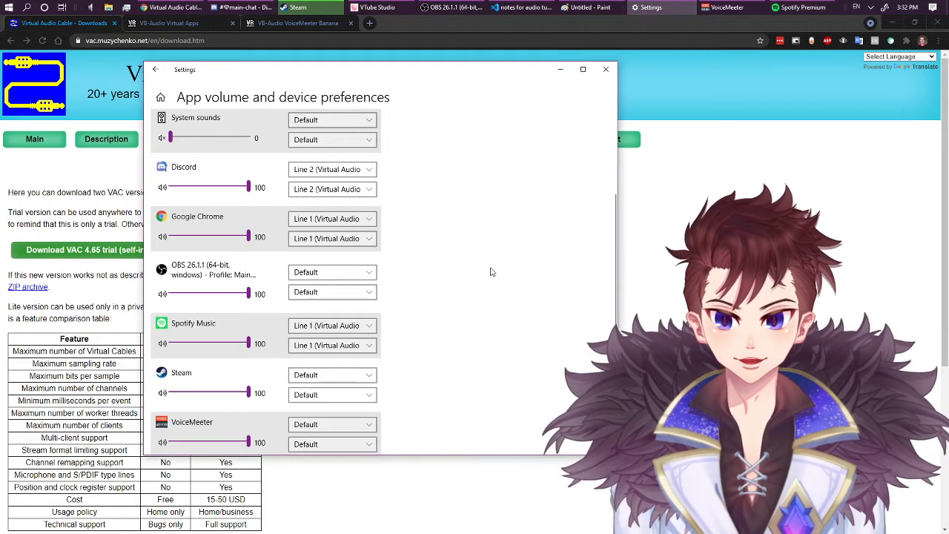
pyautogui.scroll(3, 458, 284)
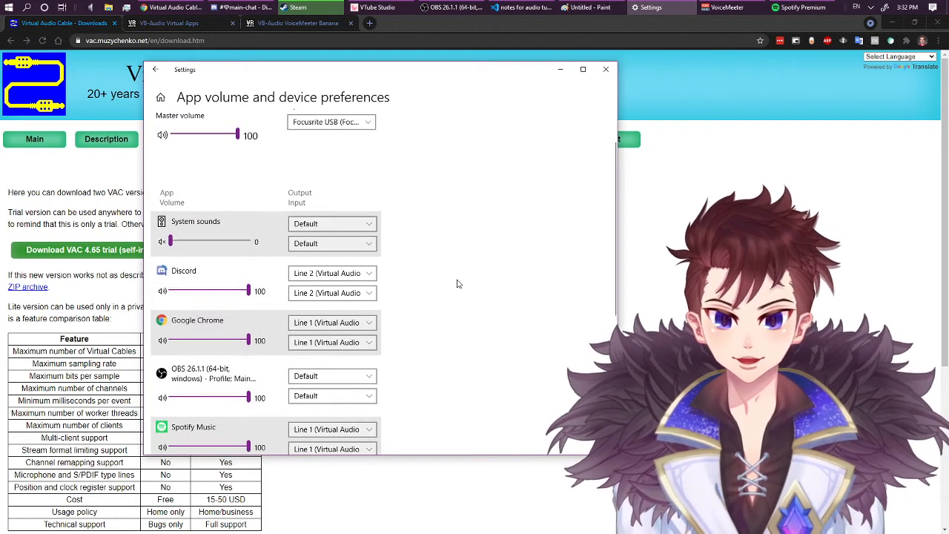
# Open Google Chrome's output device choices and reselect Line 1 (Virtual Audio Cable)
pyautogui.scroll(-1, 349, 315)
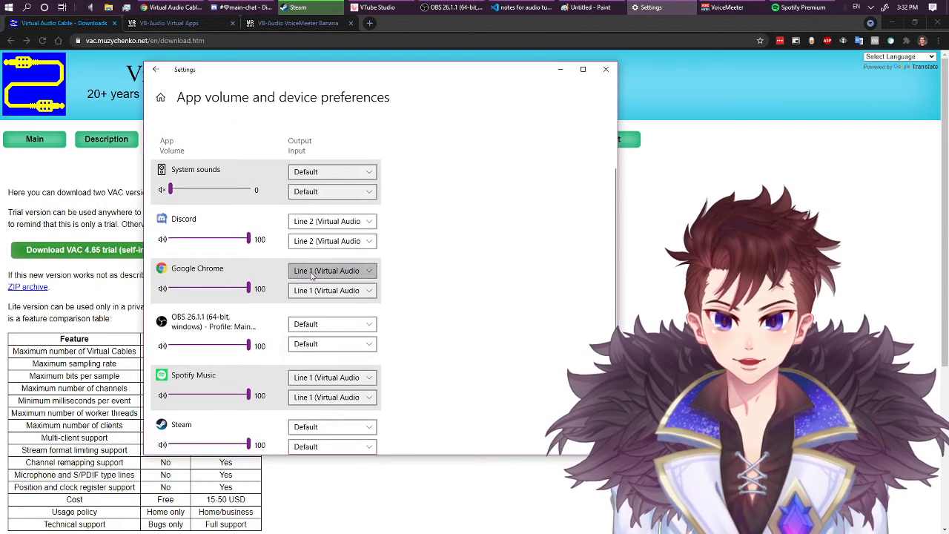
pyautogui.click(326, 272)
pyautogui.click(319, 273)
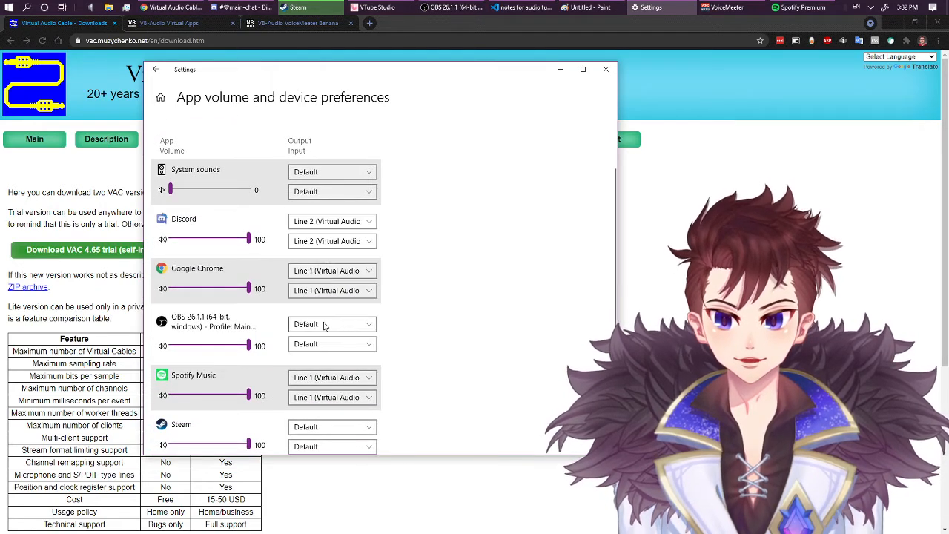
# Try Line 3 (Virtual Audio Cable) as Steam's output device and set it back to Default
pyautogui.scroll(-3, 443, 271)
pyautogui.click(341, 271)
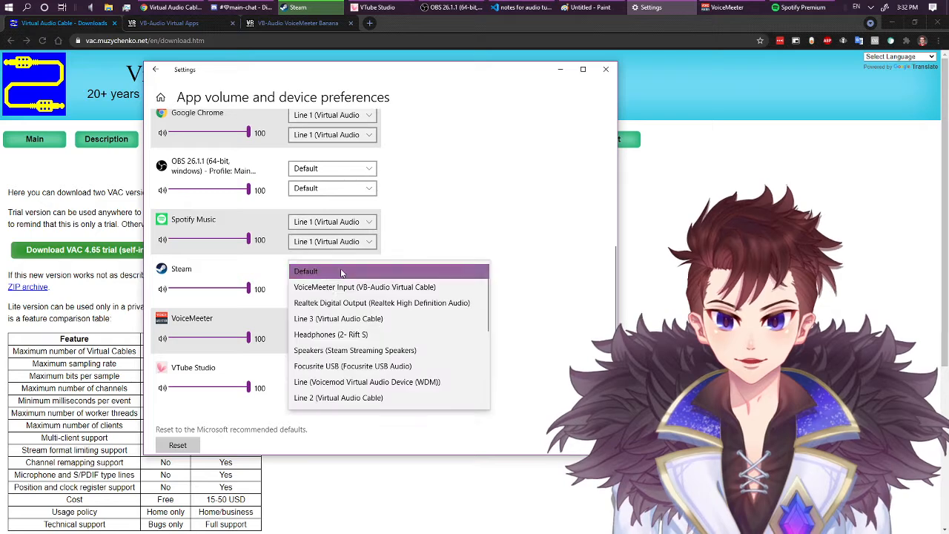
pyautogui.click(340, 321)
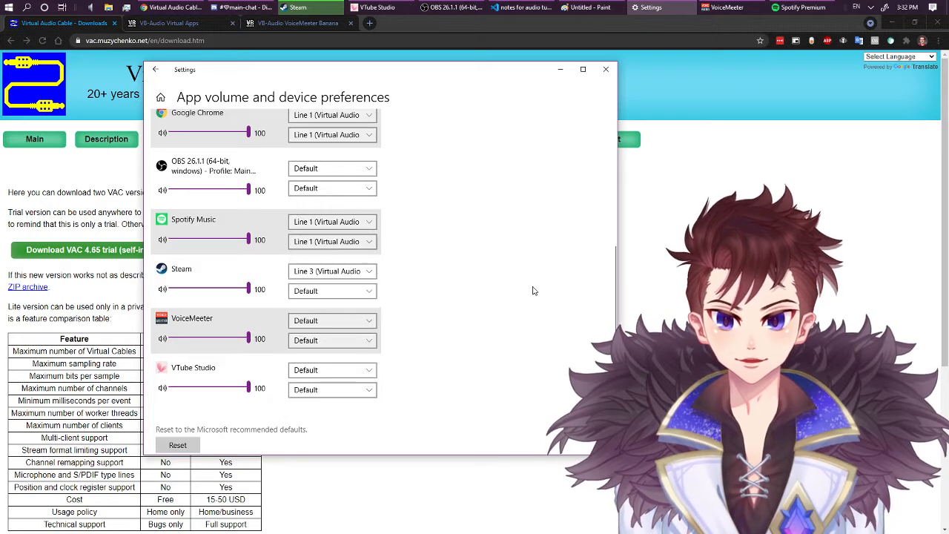
pyautogui.click(347, 275)
pyautogui.click(327, 225)
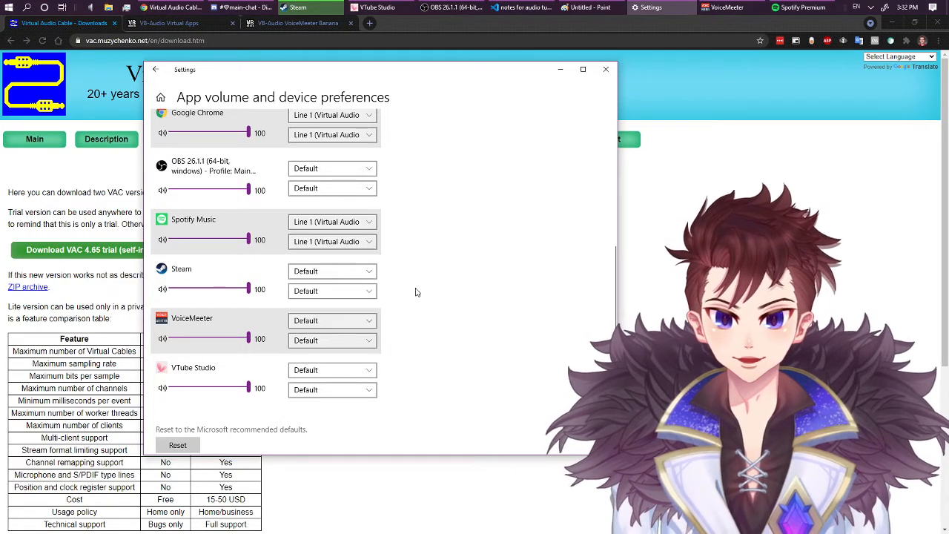
# Glance at the Paint diagram, return to Settings and select Line 1 (Virtual Audio Cable) as Spotify Music's output device
pyautogui.click(590, 7)
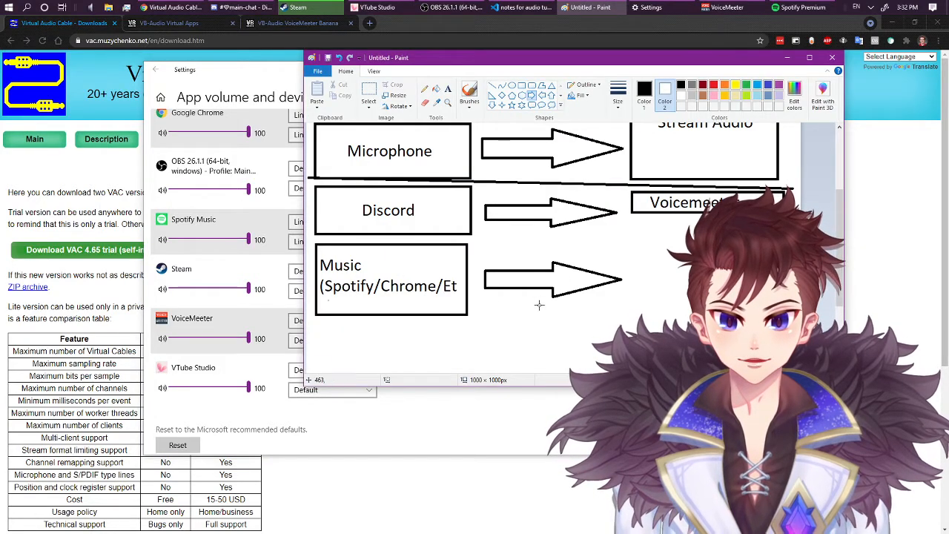
pyautogui.click(457, 423)
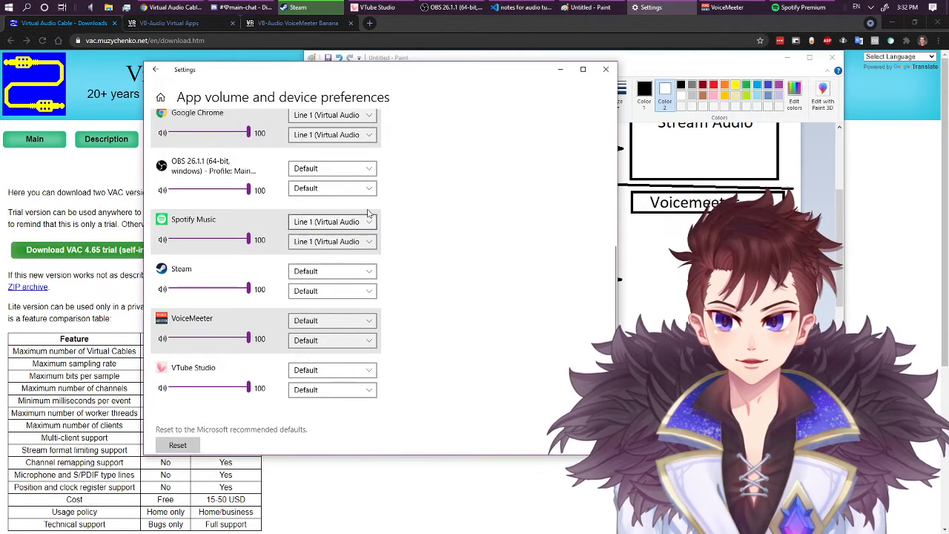
pyautogui.click(329, 224)
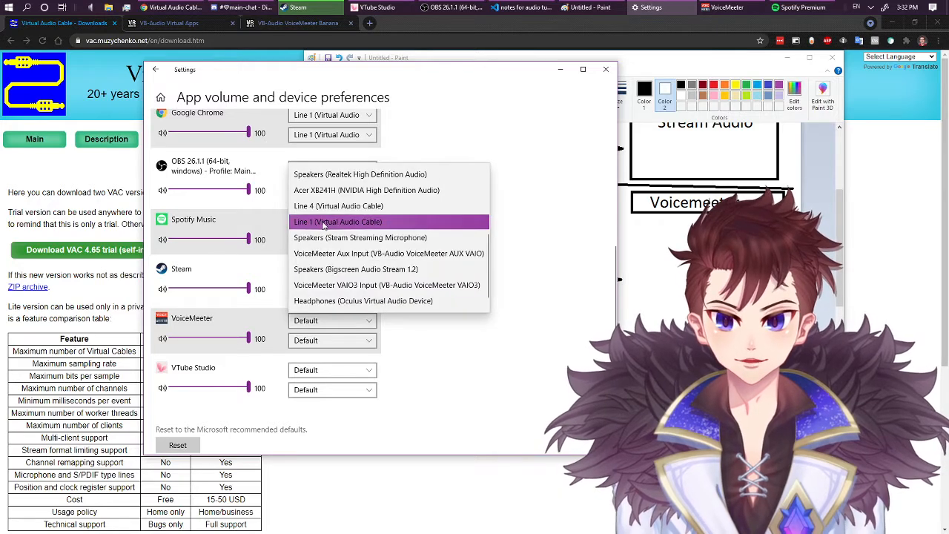
pyautogui.click(324, 222)
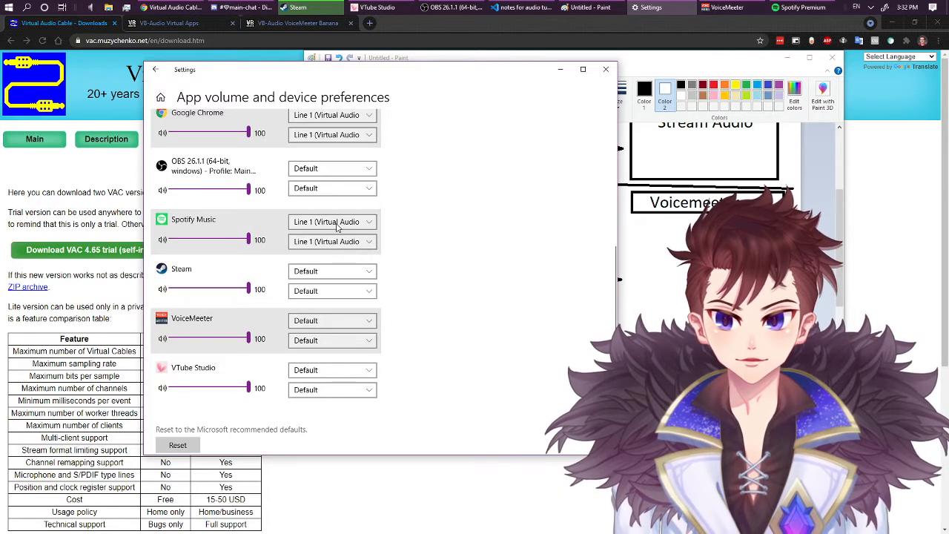
# Switch to Paint and review the diagram's Music, Discord and headphones/stream audio boxes
pyautogui.click(659, 58)
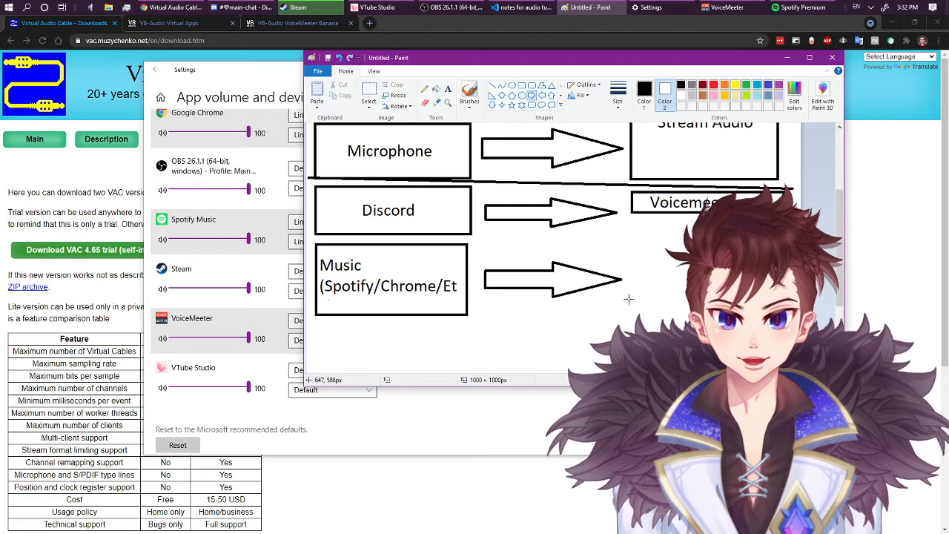
pyautogui.scroll(2, 662, 249)
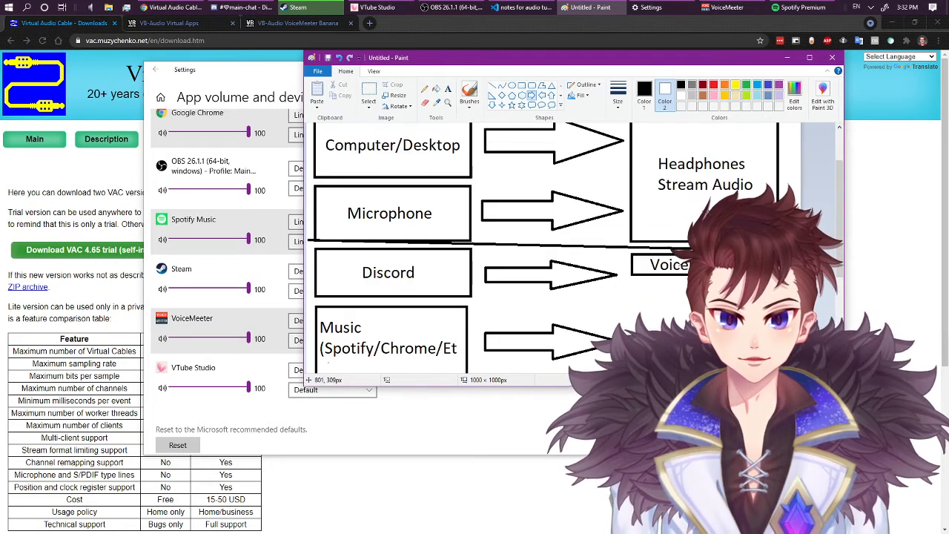
pyautogui.scroll(-2, 609, 315)
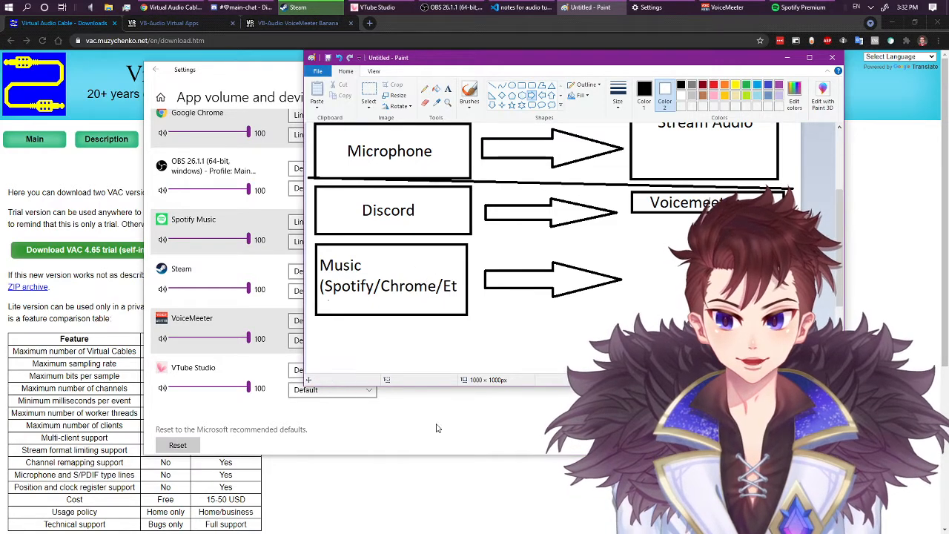
# Return to Settings and reselect Line 1 (Virtual Audio Cable) as the output for both Spotify Music and Google Chrome
pyautogui.click(281, 274)
pyautogui.click(325, 222)
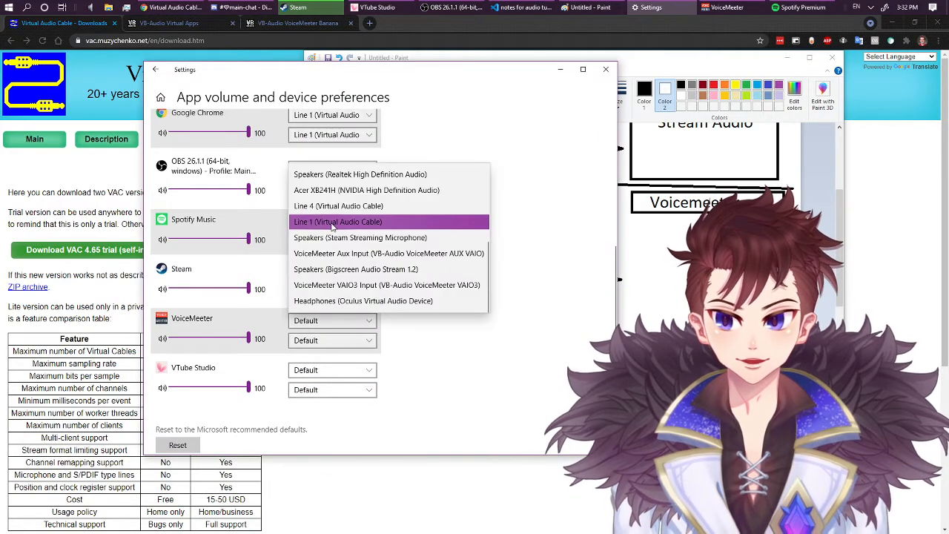
pyautogui.click(332, 223)
pyautogui.click(338, 117)
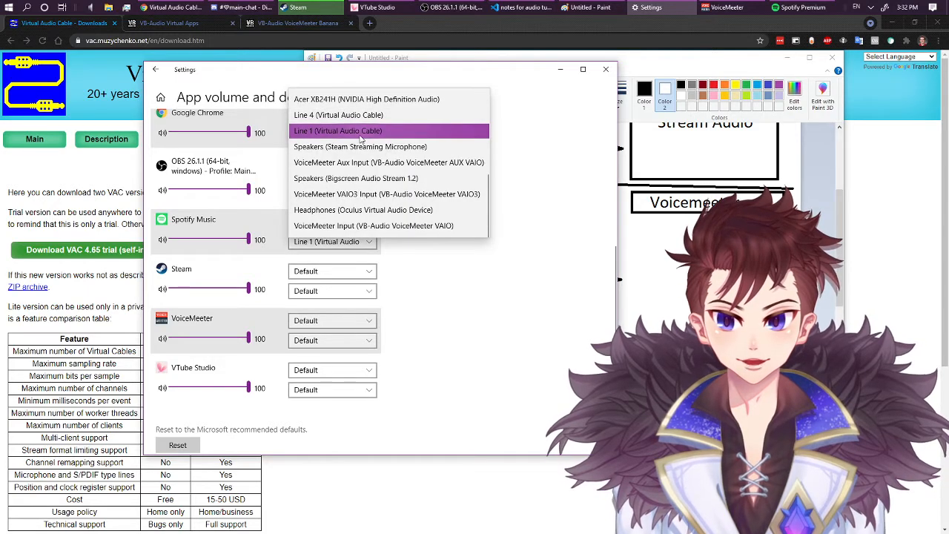
pyautogui.click(360, 133)
# Review the app routing list in Settings and compare it with the Discord and Music rows of the Paint diagram
pyautogui.scroll(1, 430, 257)
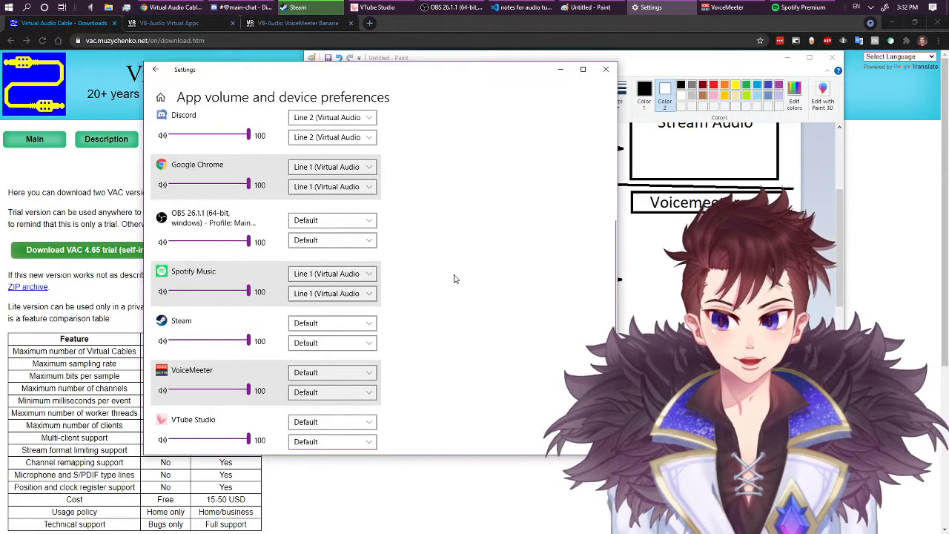
pyautogui.scroll(2, 454, 278)
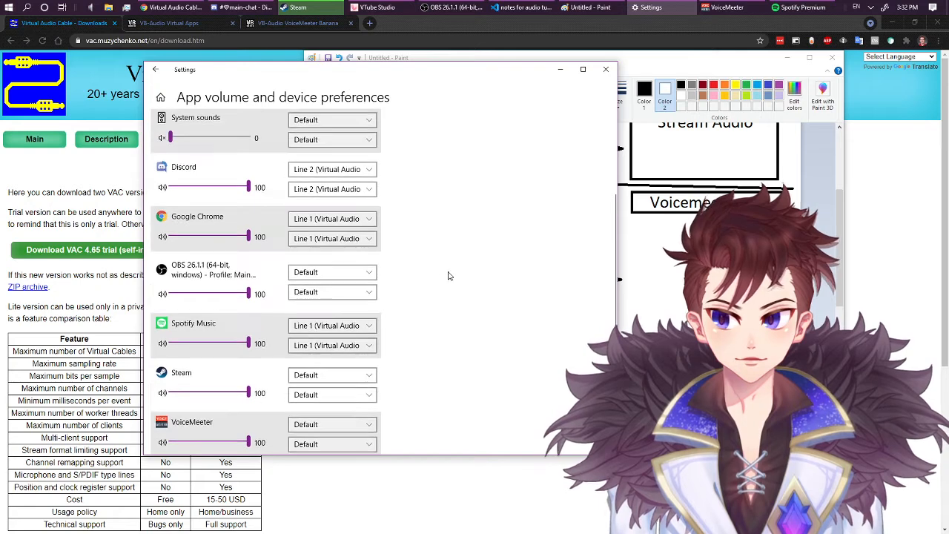
pyautogui.click(623, 244)
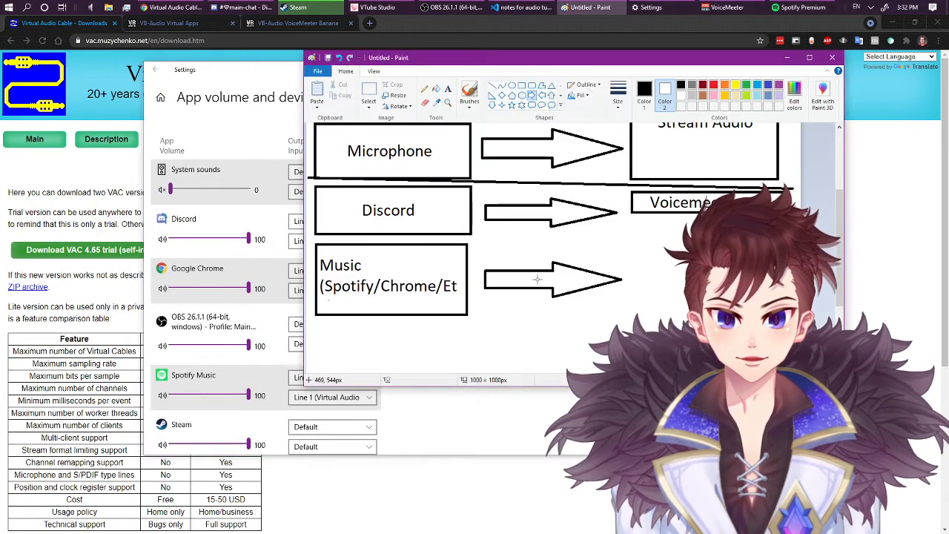
pyautogui.scroll(4, 340, 279)
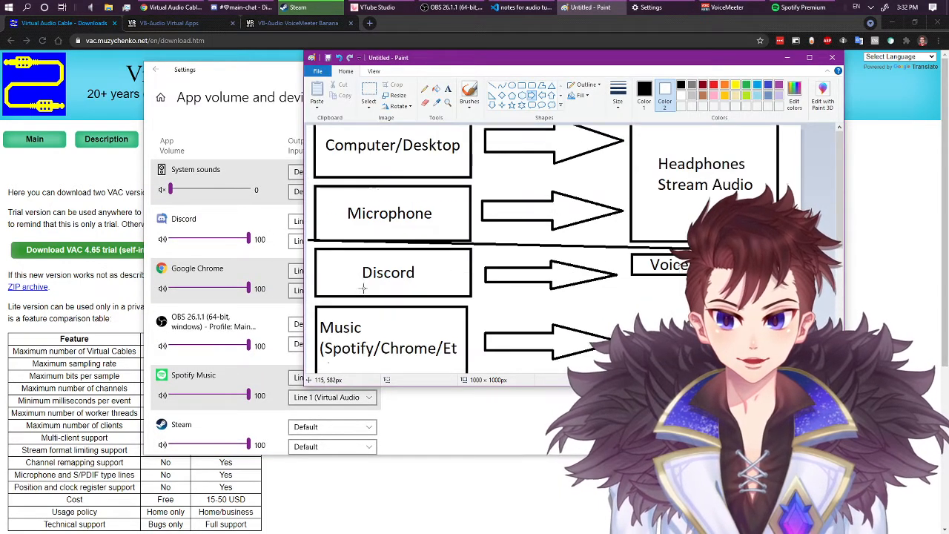
# Enlarge the Paint window to show the whole routing diagram and bring VoiceMeeter to the front
pyautogui.moveTo(514, 388); pyautogui.dragTo(522, 498)
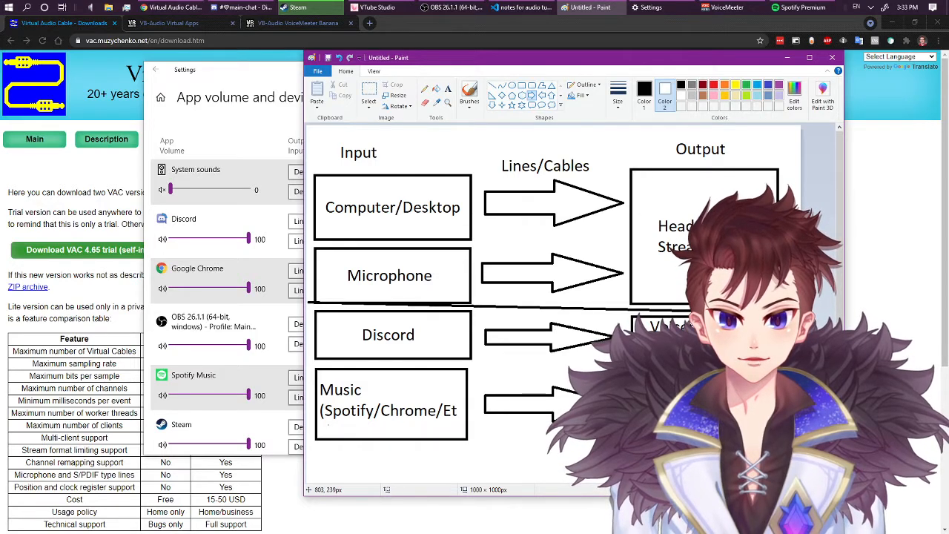
pyautogui.click(721, 7)
pyautogui.moveTo(429, 46); pyautogui.dragTo(447, 76)
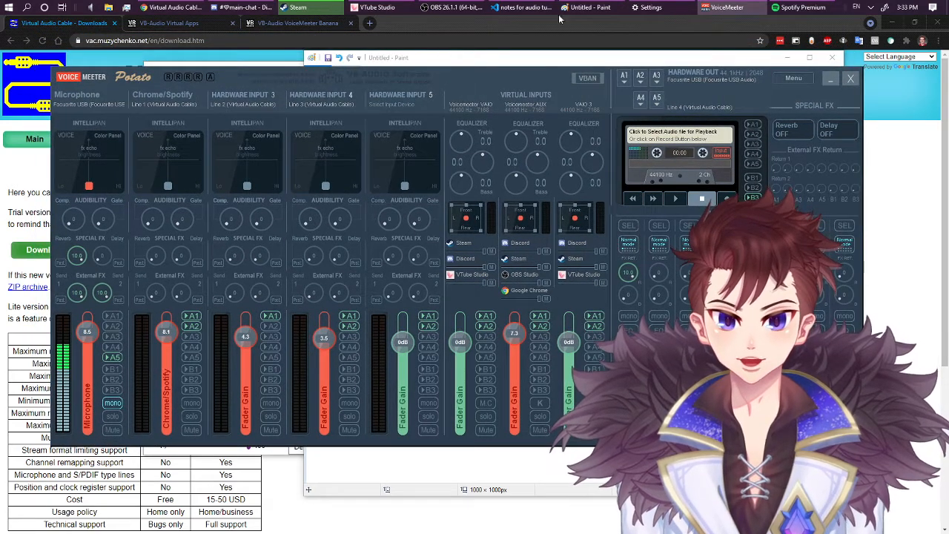
# Return to Settings and reselect Line 1 (Virtual Audio Cable) as Google Chrome's output device
pyautogui.click(651, 8)
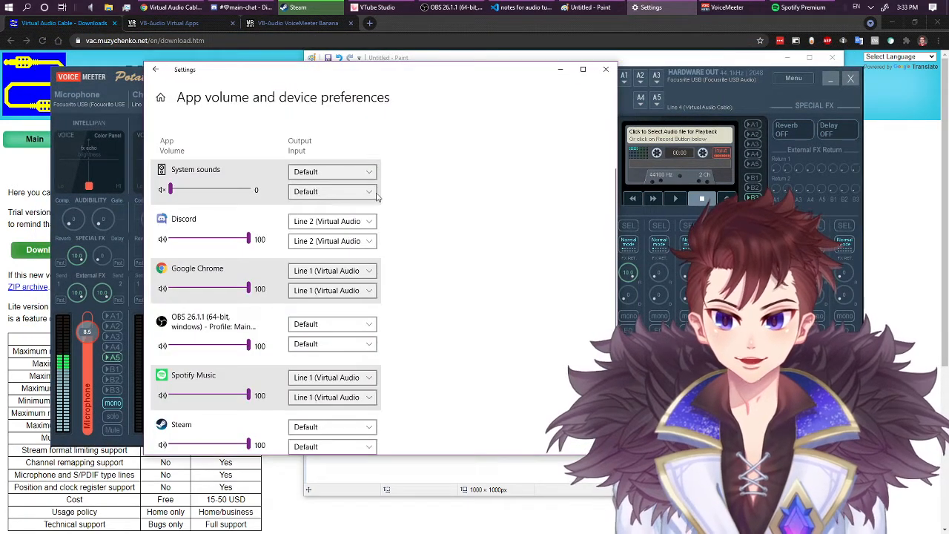
pyautogui.click(312, 273)
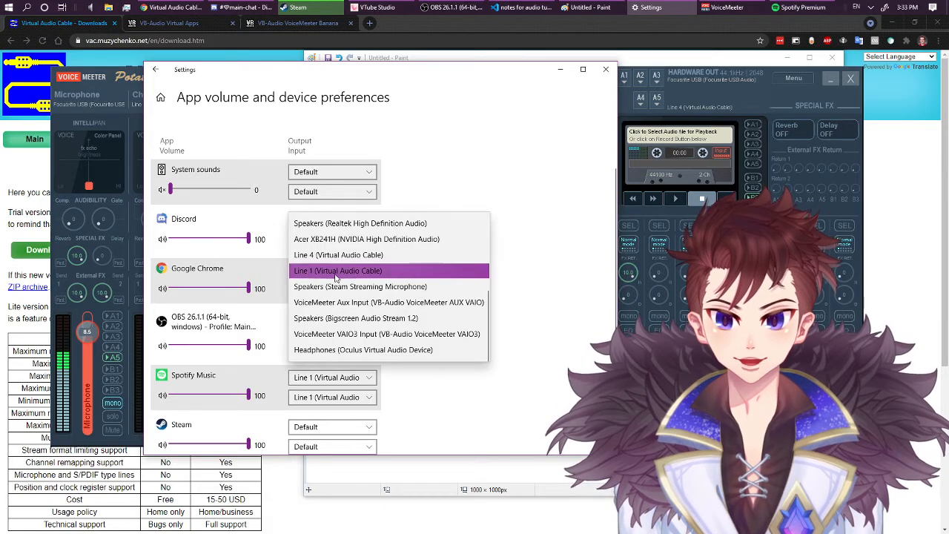
pyautogui.click(336, 277)
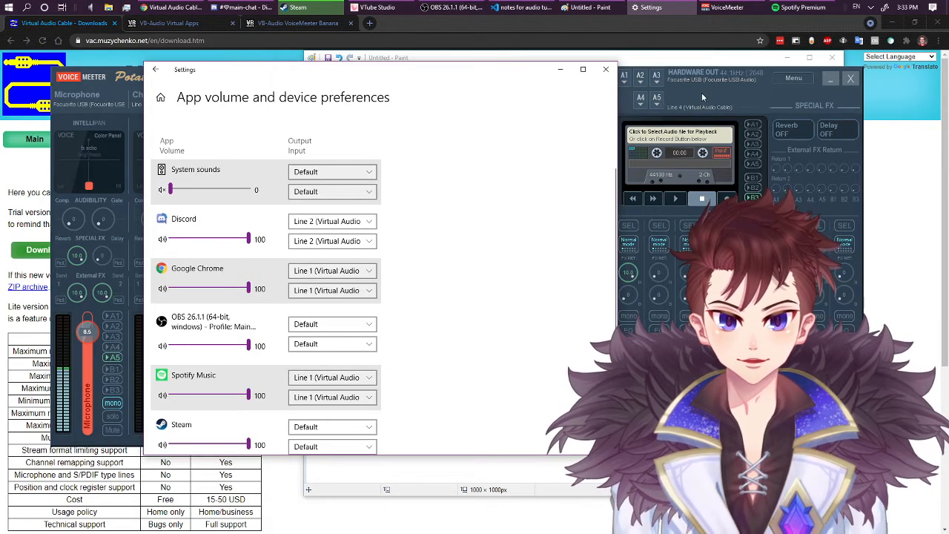
# Switch back to VoiceMeeter and review the device assigned to the Chrome/Spotify hardware input
pyautogui.click(702, 92)
pyautogui.moveTo(484, 73); pyautogui.dragTo(483, 66)
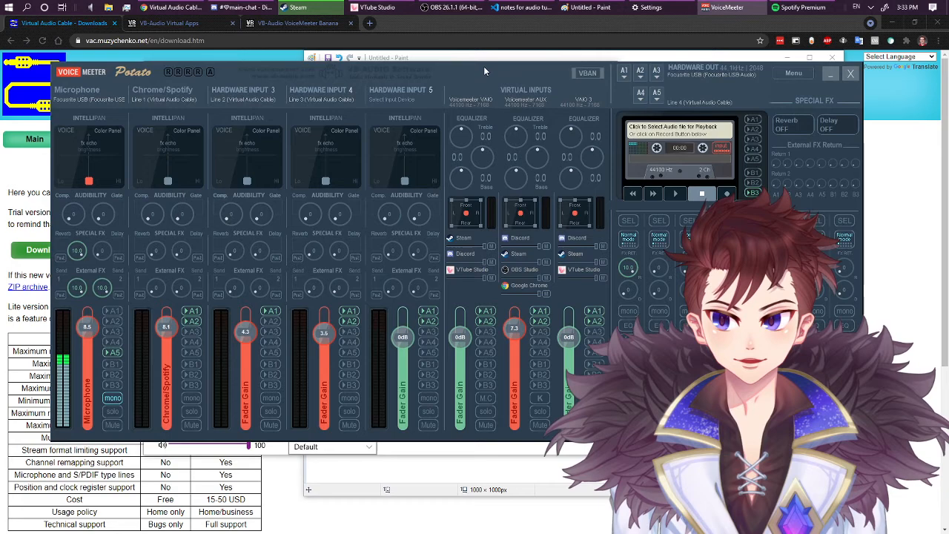
pyautogui.click(155, 105)
pyautogui.click(170, 104)
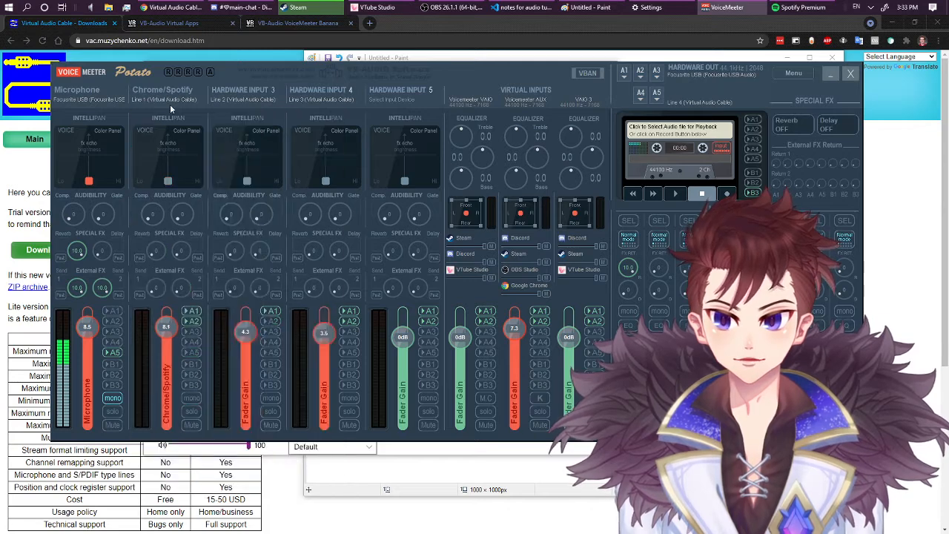
pyautogui.click(170, 104)
pyautogui.click(241, 72)
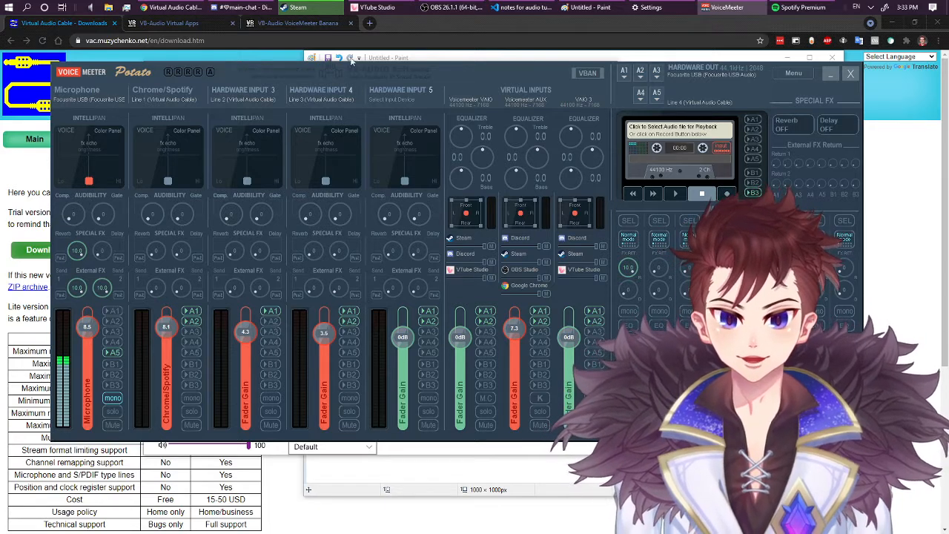
# Switch to OBS and add a new Audio Output Capture source named "stream music test"
pyautogui.moveTo(434, 14)
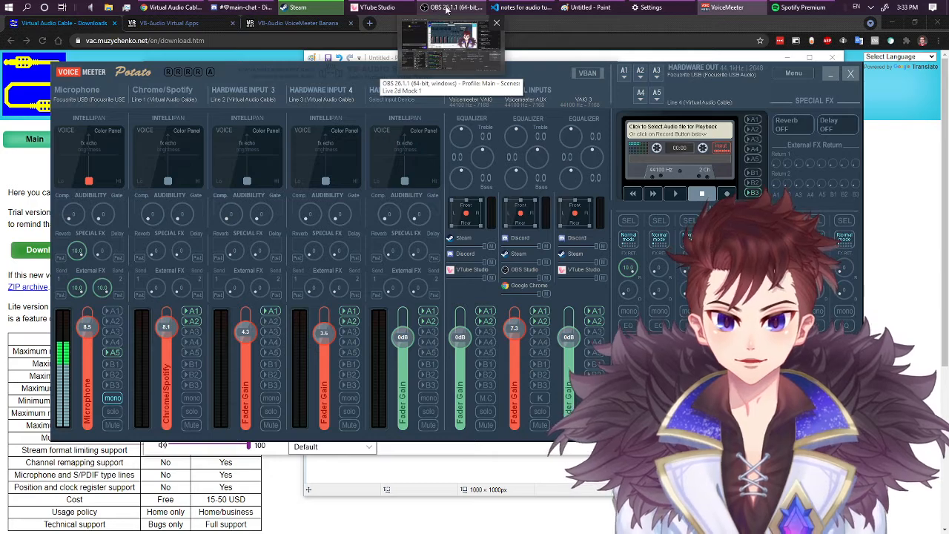
pyautogui.click(447, 9)
pyautogui.moveTo(455, 48); pyautogui.dragTo(457, 55)
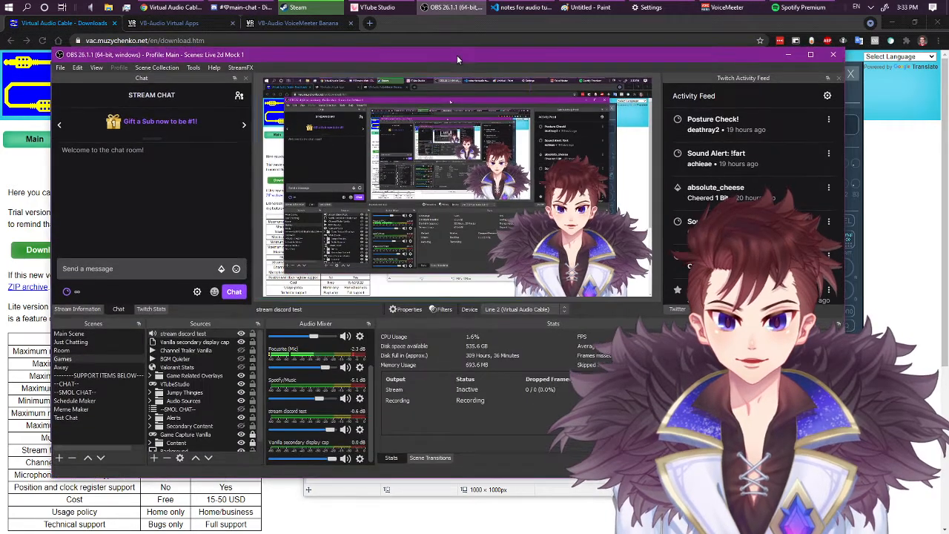
pyautogui.click(153, 460)
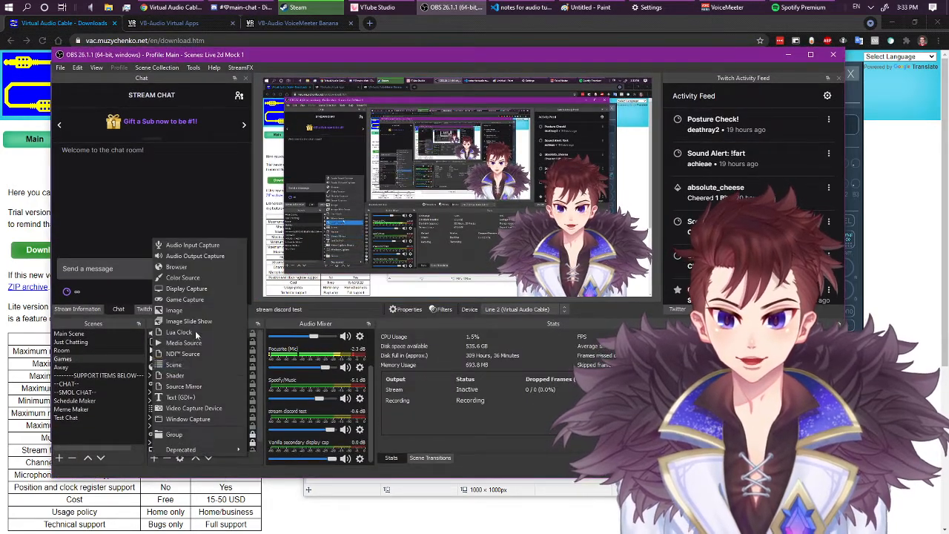
pyautogui.click(194, 255)
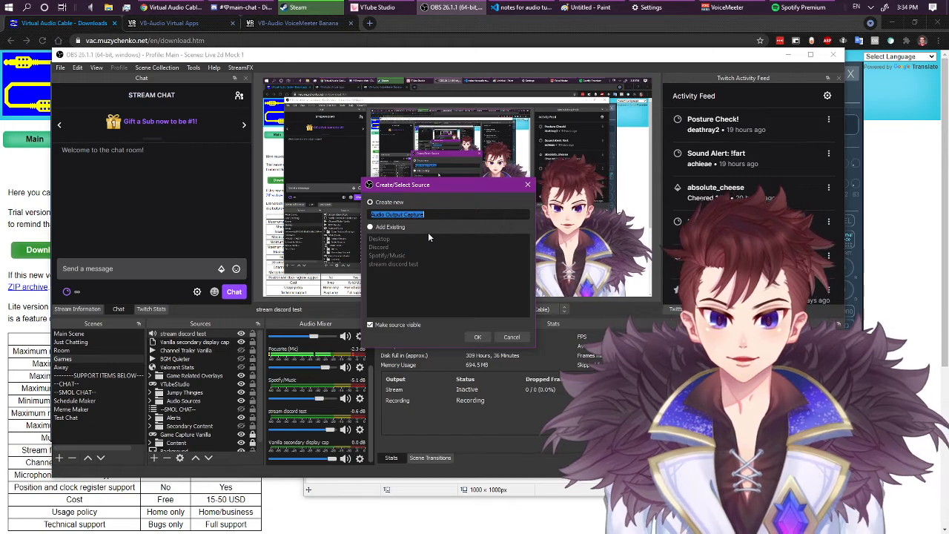
pyautogui.write('stream music test')
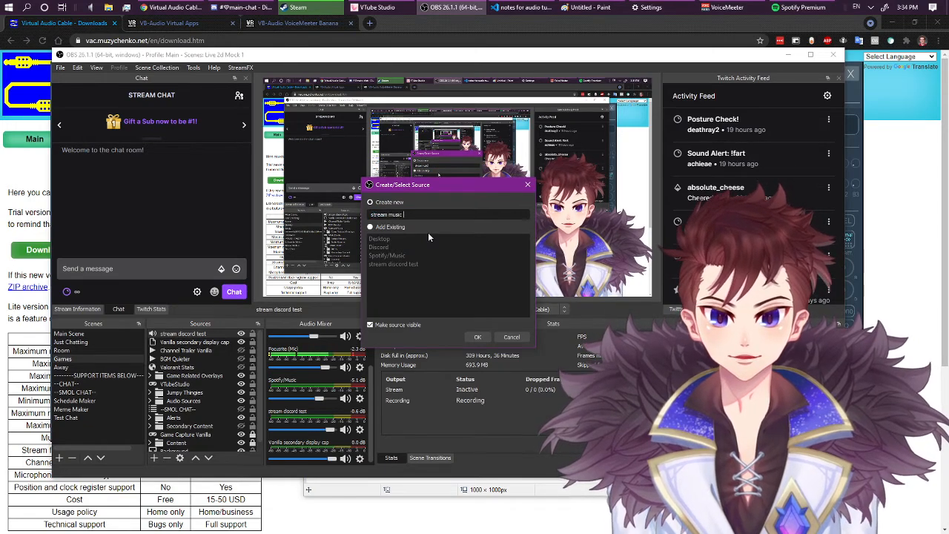
pyautogui.click(479, 338)
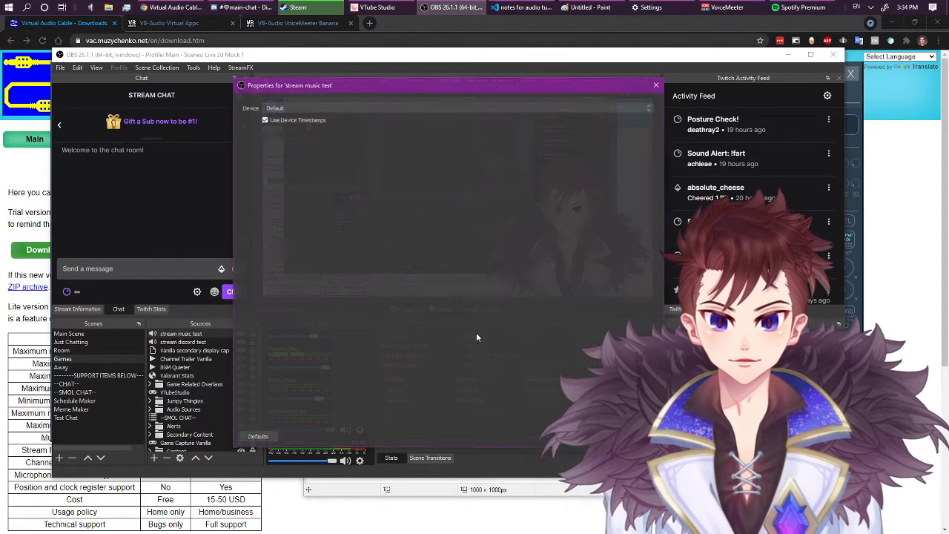
# Set the stream music test source's device to Line 1 (Virtual Audio Cable), checking it against the app routing in Settings, and accept
pyautogui.click(265, 108)
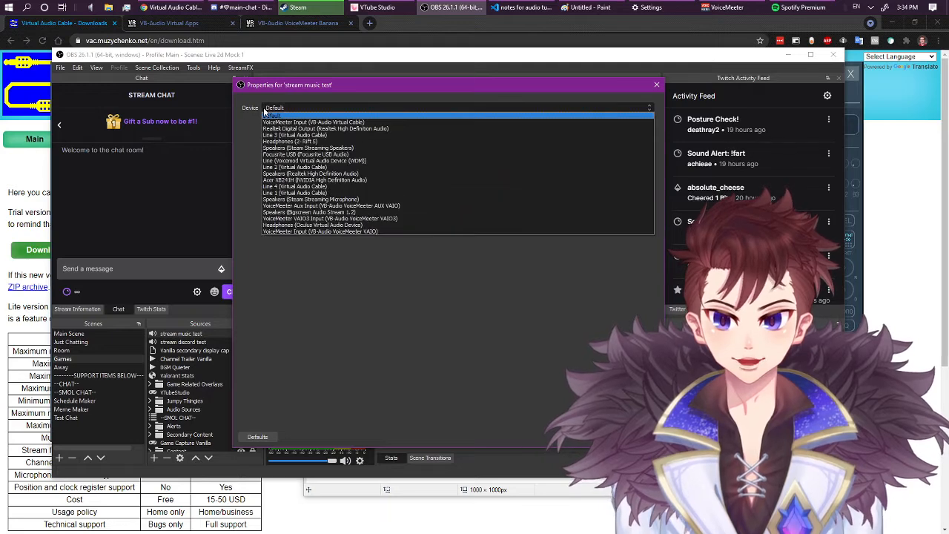
pyautogui.click(289, 193)
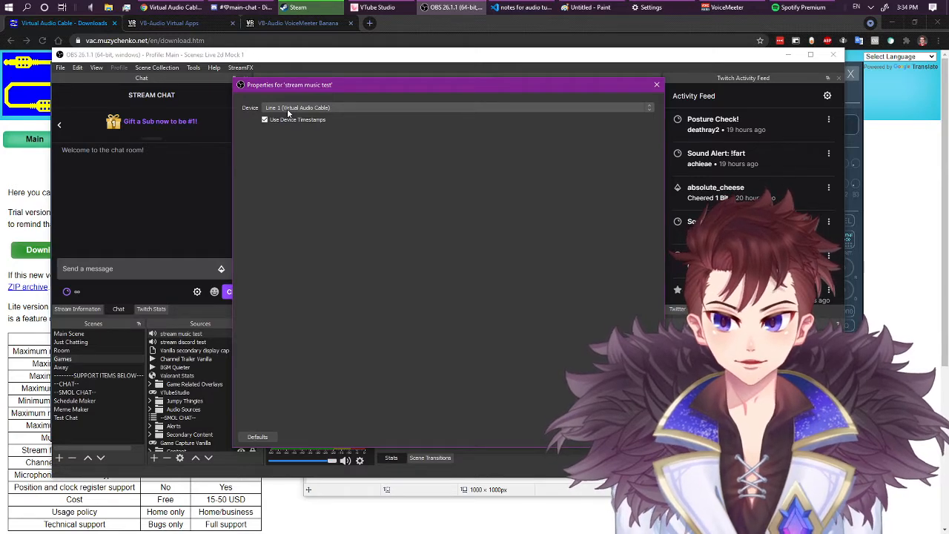
pyautogui.click(651, 7)
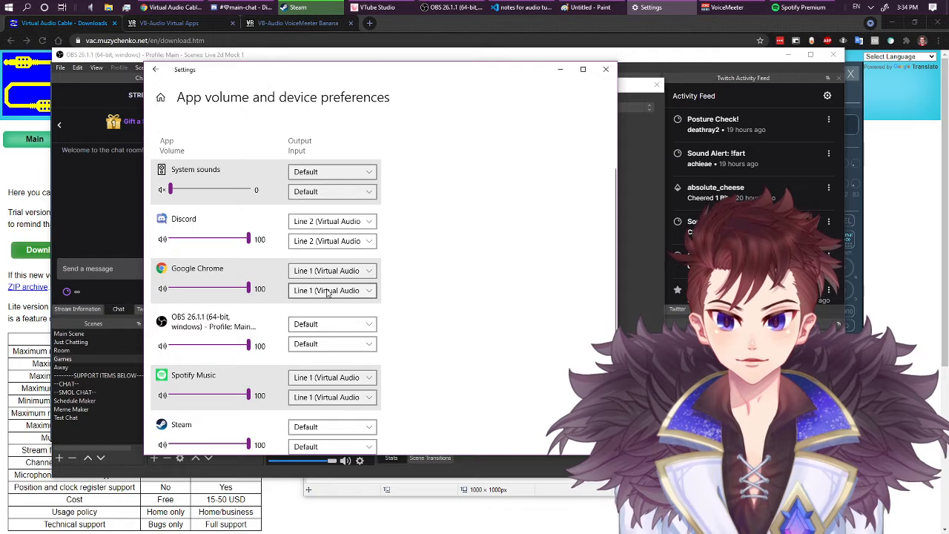
pyautogui.click(663, 104)
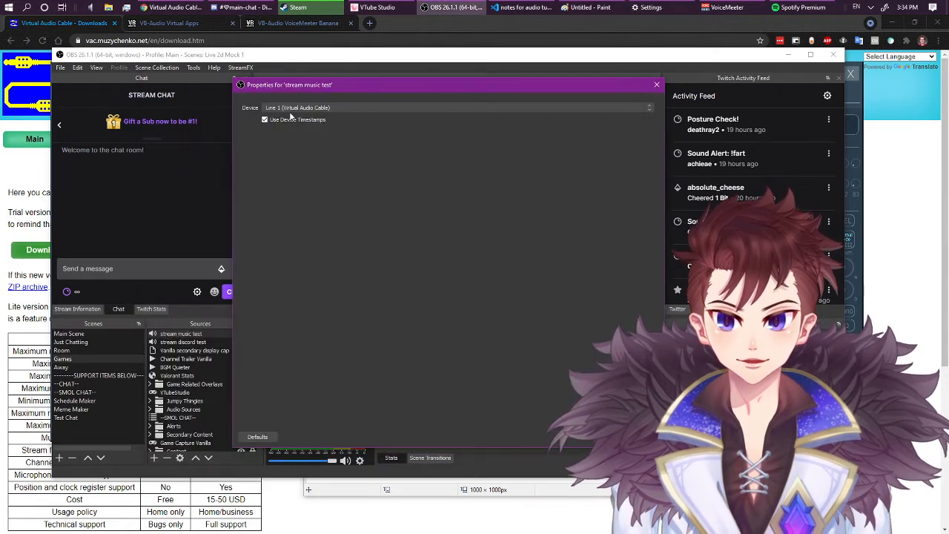
pyautogui.click(597, 437)
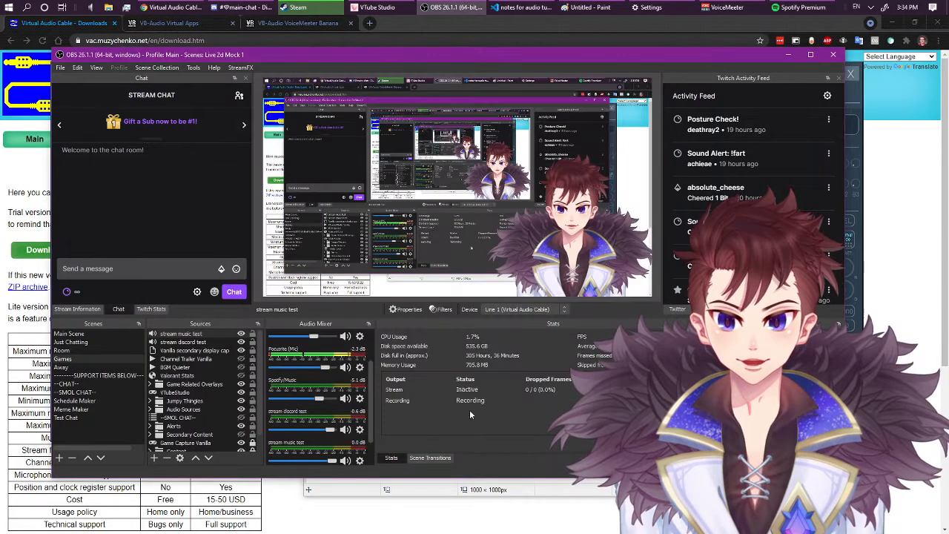
# Play a track in Spotify and mute the existing Spotify/Music source in the OBS audio mixer
pyautogui.scroll(1, 339, 407)
pyautogui.scroll(-1, 336, 412)
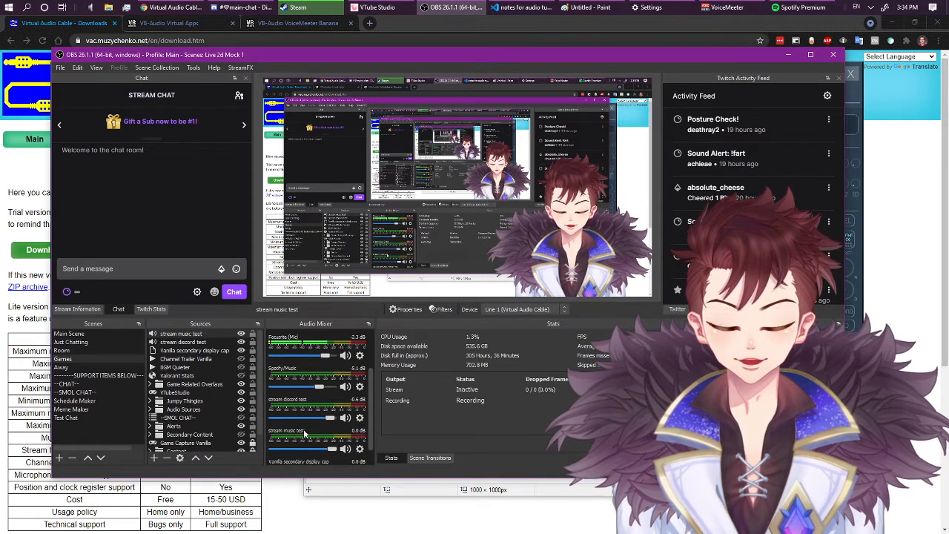
pyautogui.click(800, 7)
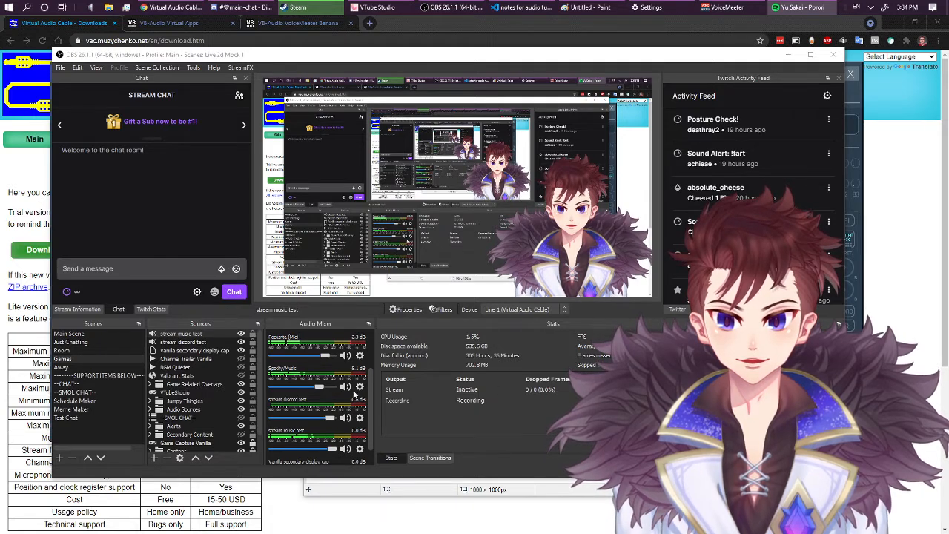
pyautogui.click(413, 425)
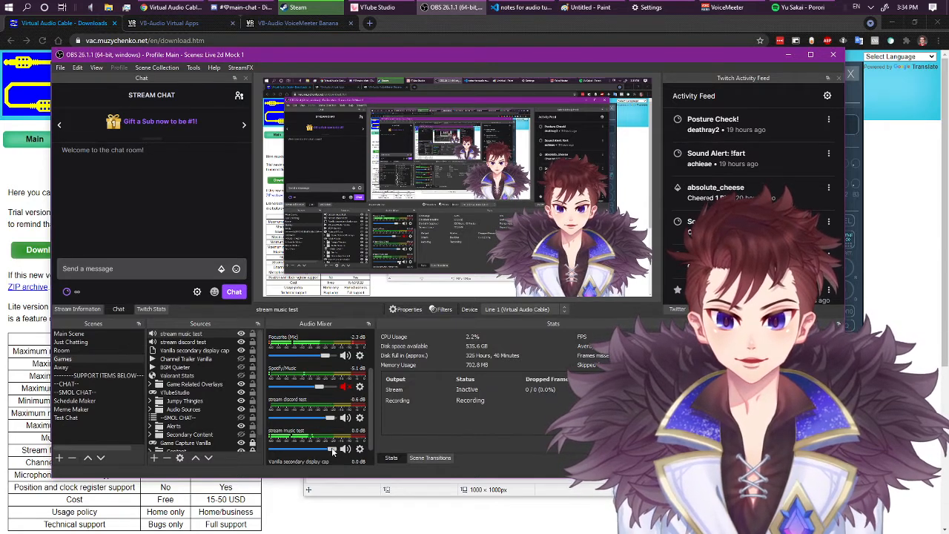
# Lower the stream music test source's volume to about -15.2 dB and raise it back up
pyautogui.moveTo(332, 450); pyautogui.dragTo(306, 453)
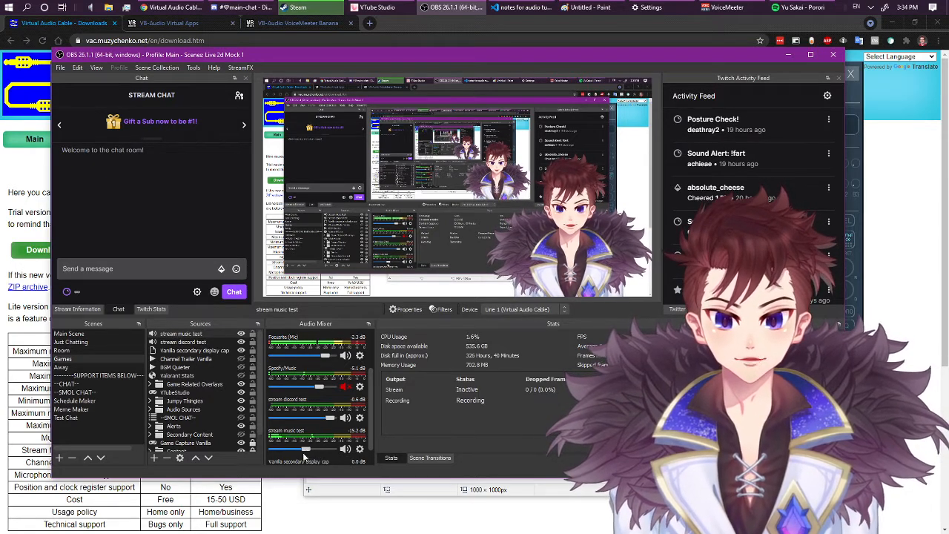
pyautogui.moveTo(304, 453); pyautogui.dragTo(333, 452)
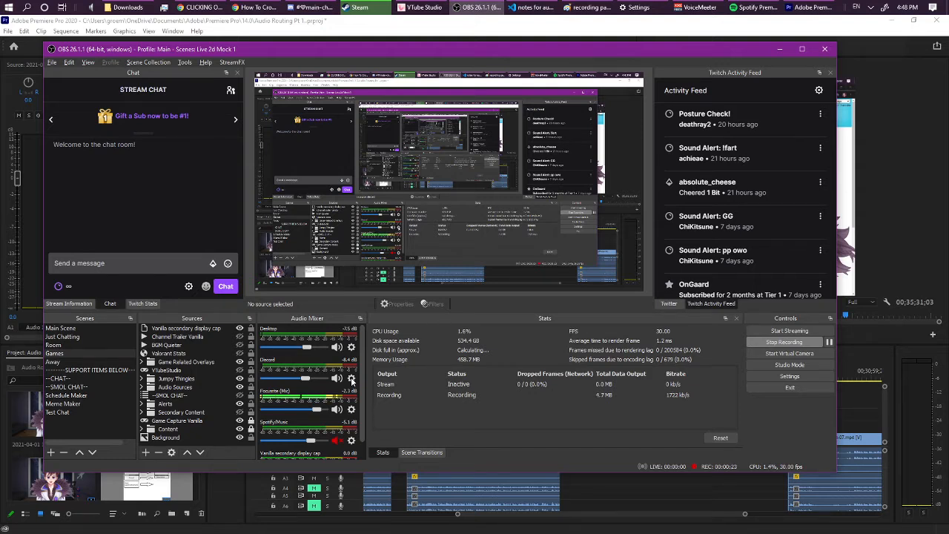
# Look through the audio mixer's sources, open Advanced Audio Properties from Desktop, and enlarge the dialog to show every source and track
pyautogui.scroll(-1, 362, 390)
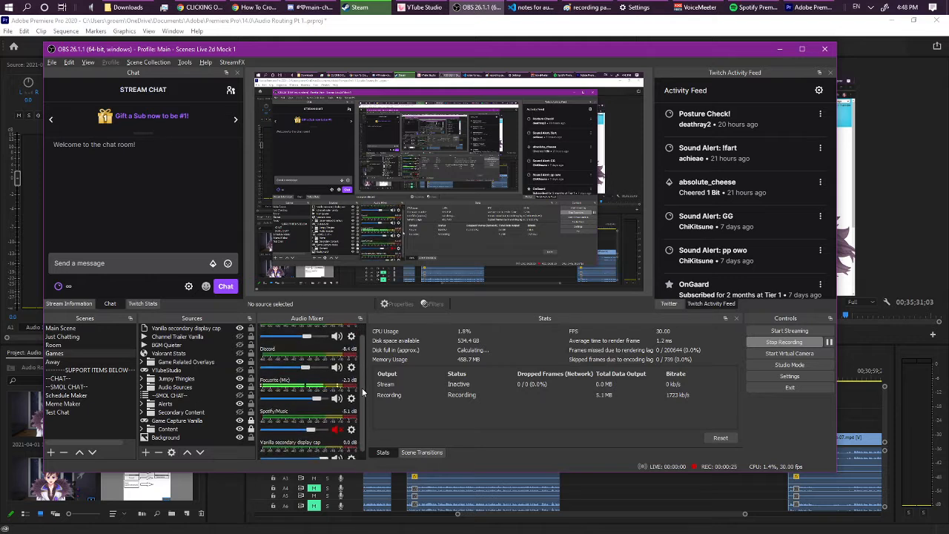
pyautogui.scroll(-1, 363, 393)
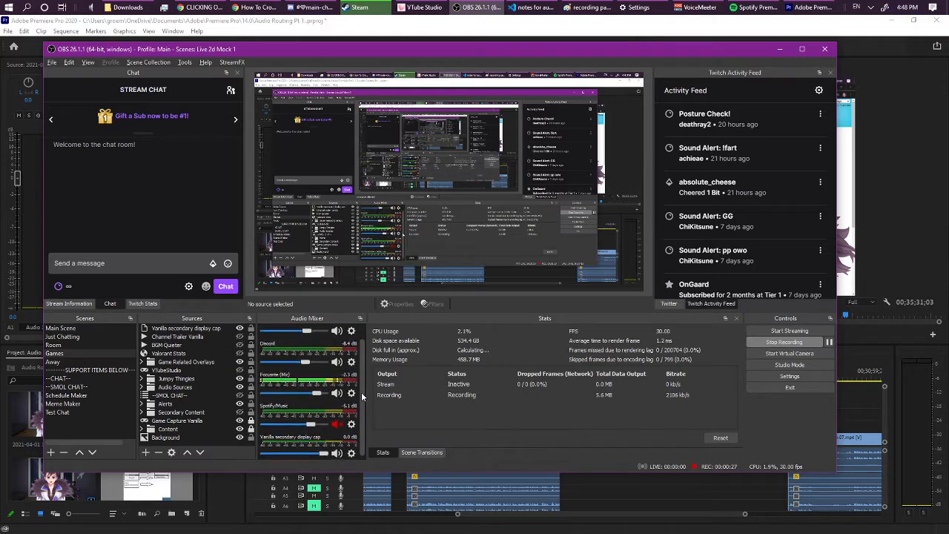
pyautogui.scroll(2, 363, 393)
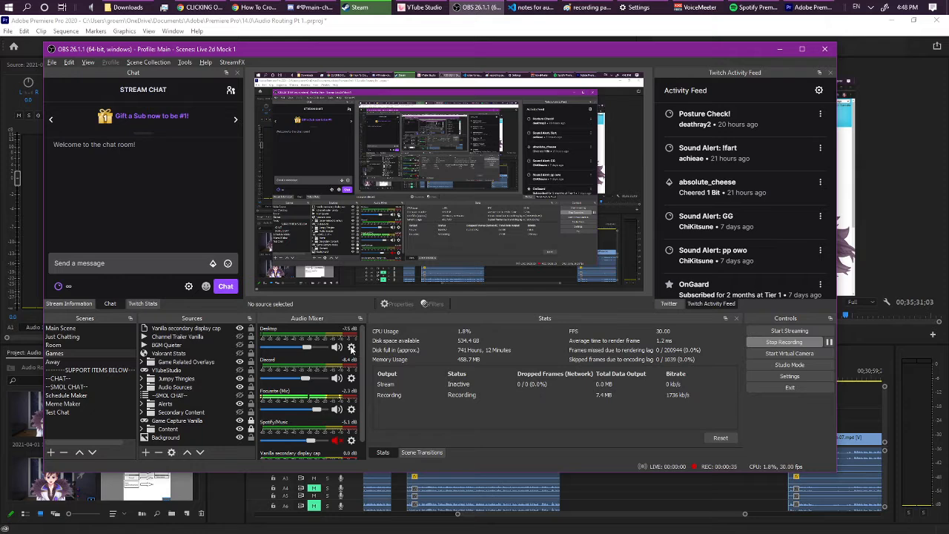
pyautogui.click(351, 347)
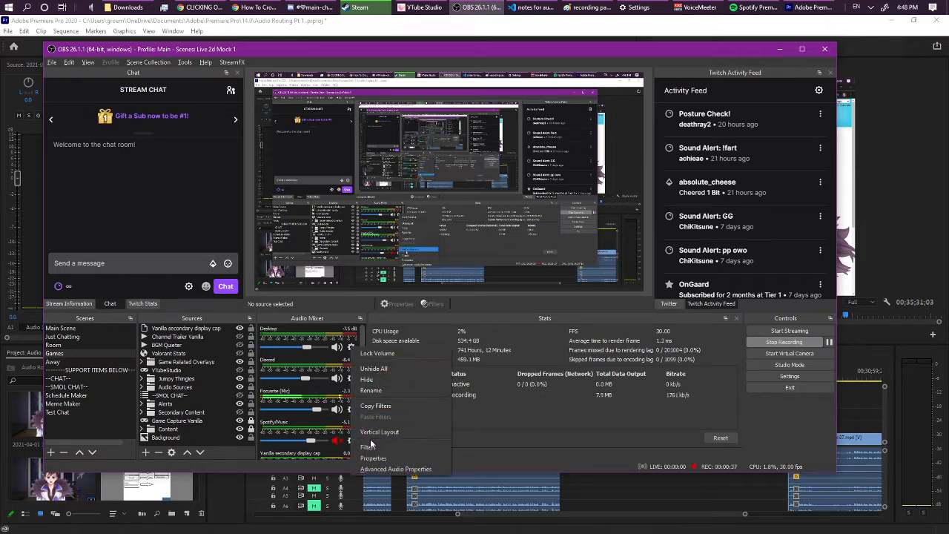
pyautogui.click(390, 467)
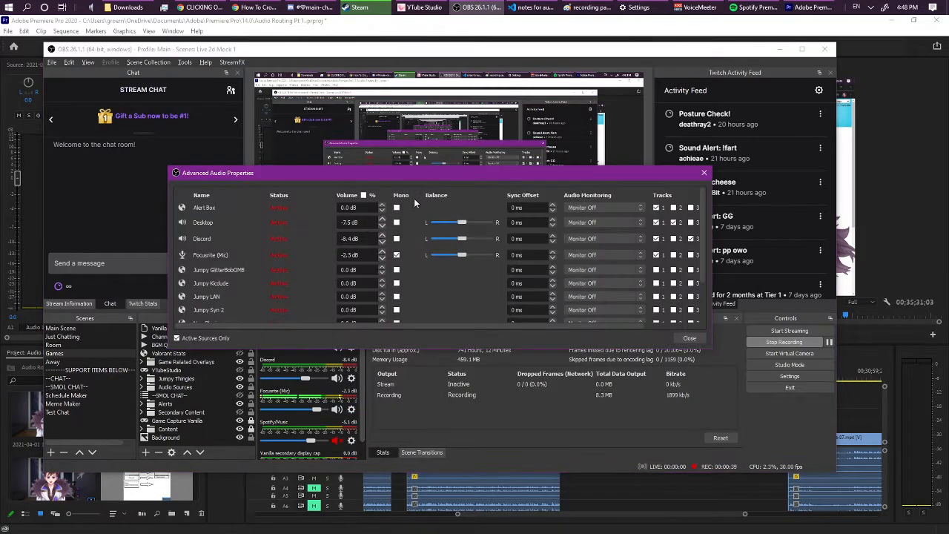
pyautogui.moveTo(352, 151); pyautogui.dragTo(308, 140)
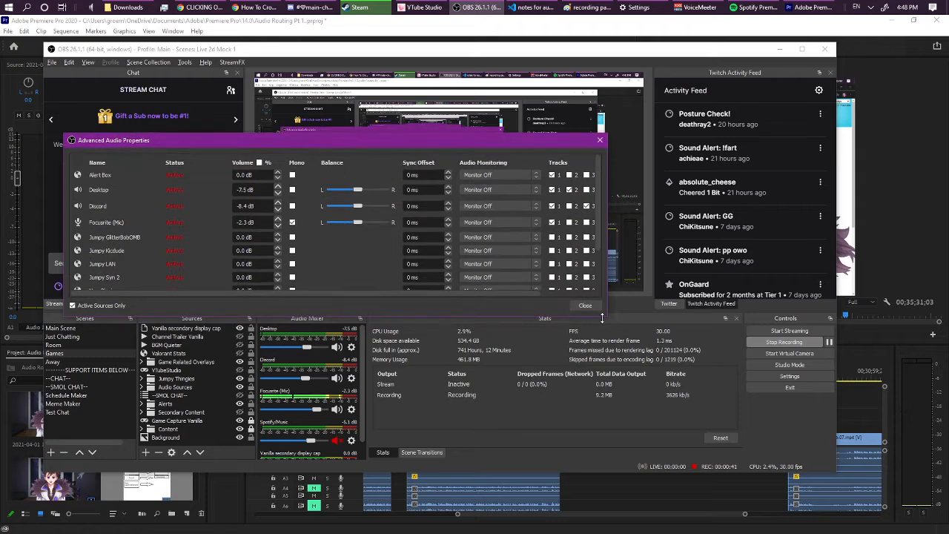
pyautogui.moveTo(602, 317); pyautogui.dragTo(776, 409)
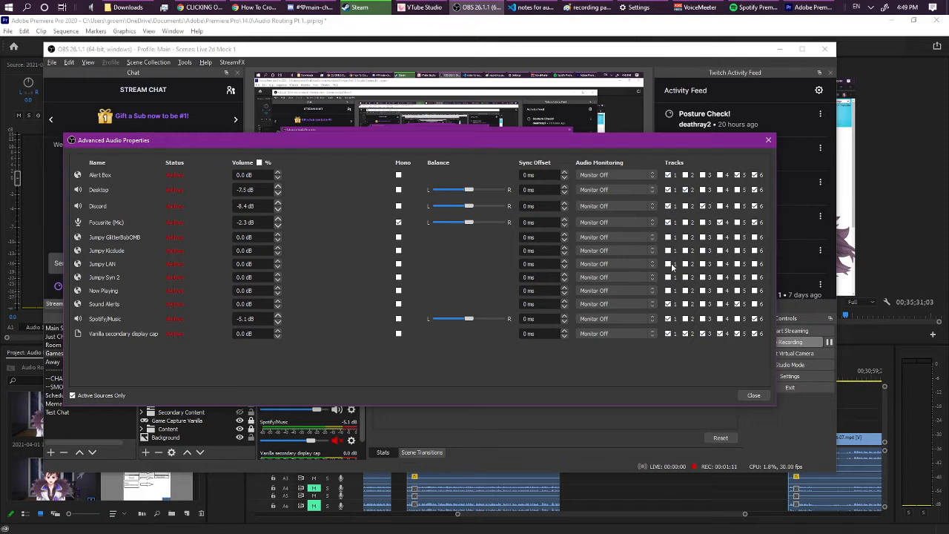
# Review the track assignments of Alert Box and Focusrite (Mic), and close Advanced Audio Properties
pyautogui.click(668, 175)
pyautogui.click(720, 222)
pyautogui.click(737, 175)
pyautogui.click(759, 396)
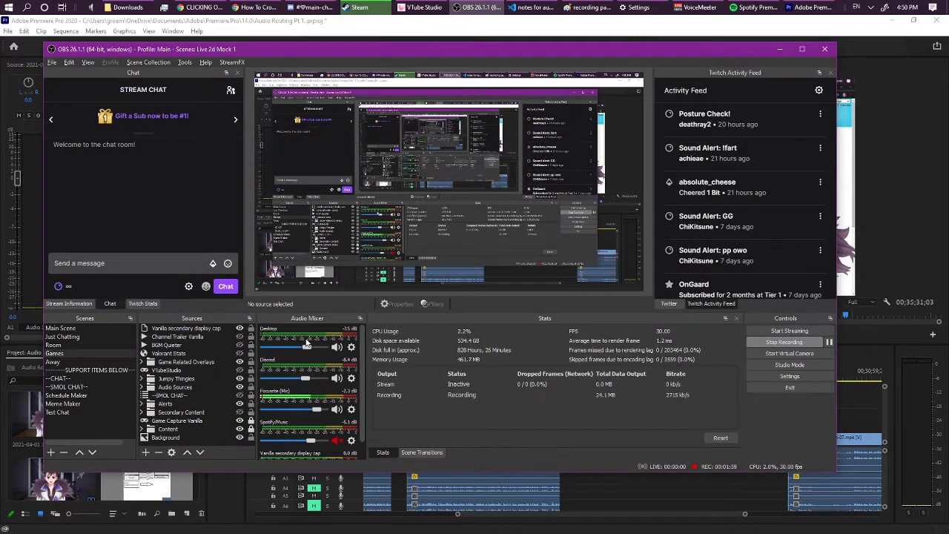
# Reopen Advanced Audio Properties from the Desktop source and enlarge the dialog to show all six tracks
pyautogui.click(351, 347)
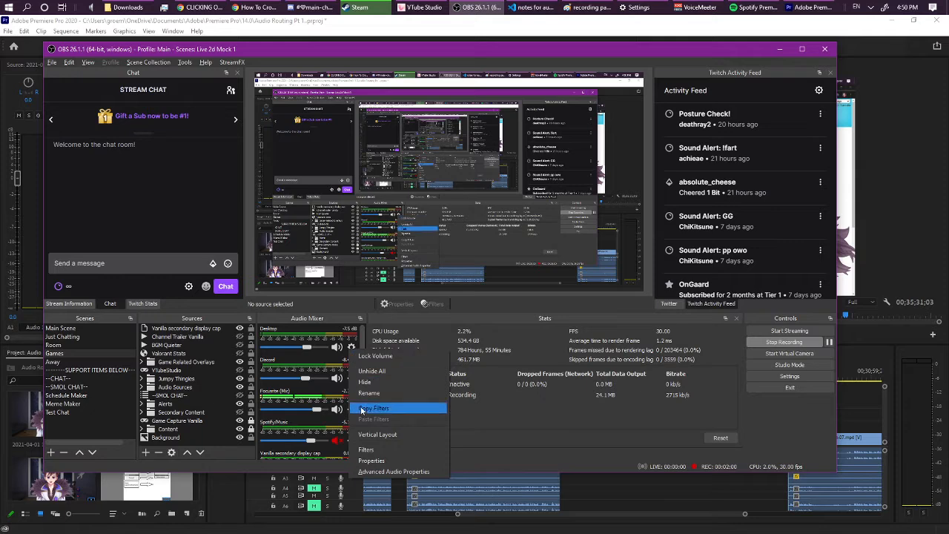
pyautogui.click(385, 470)
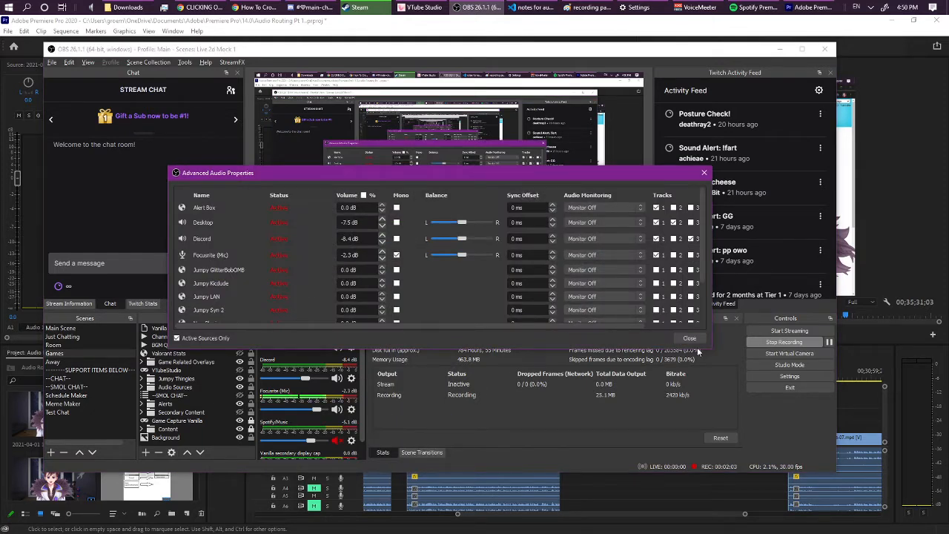
pyautogui.moveTo(710, 347); pyautogui.dragTo(784, 412)
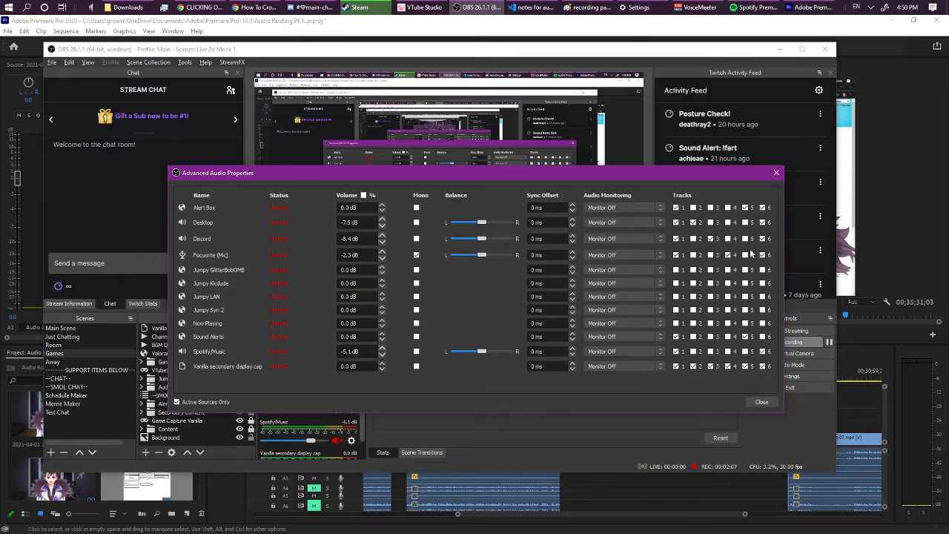
# Review the audio track selections in the Streaming and Recording output settings, and close the settings
pyautogui.click(776, 173)
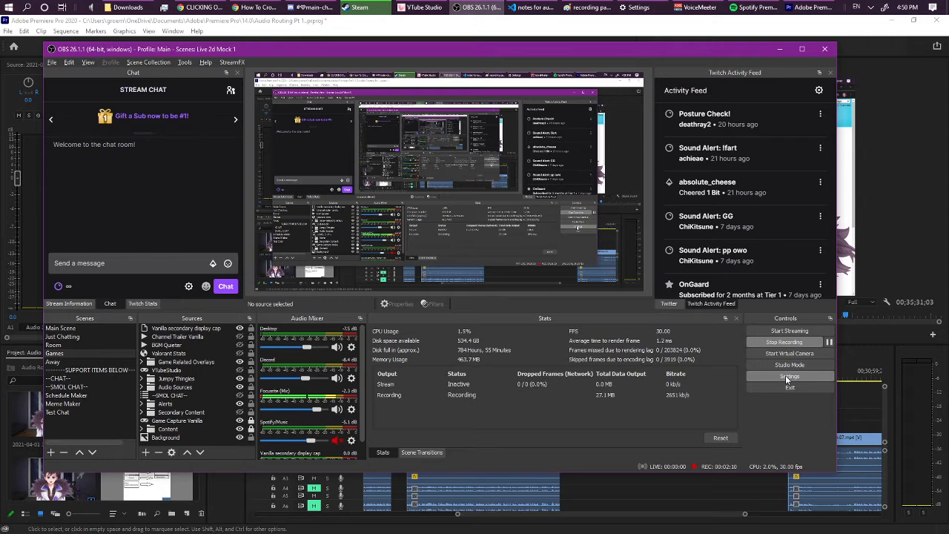
pyautogui.click(788, 378)
pyautogui.click(236, 150)
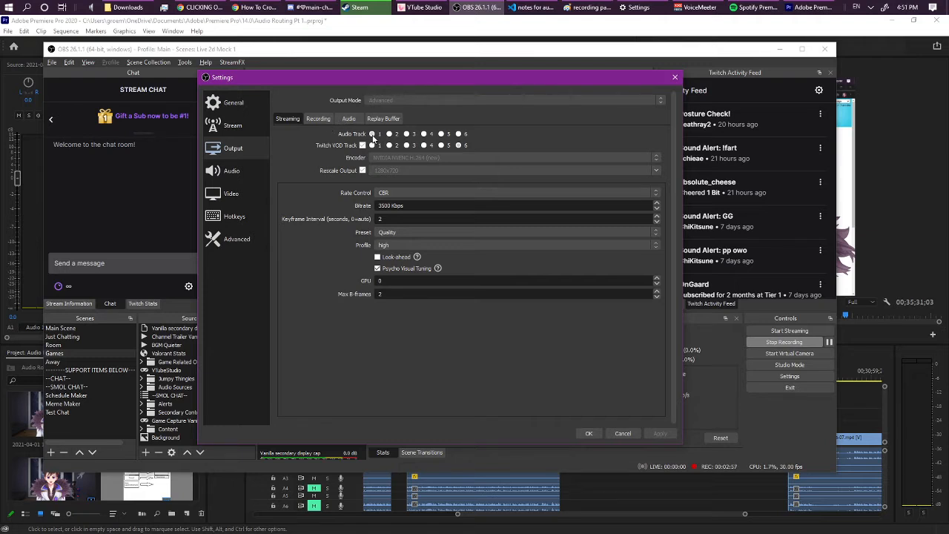
pyautogui.click(318, 119)
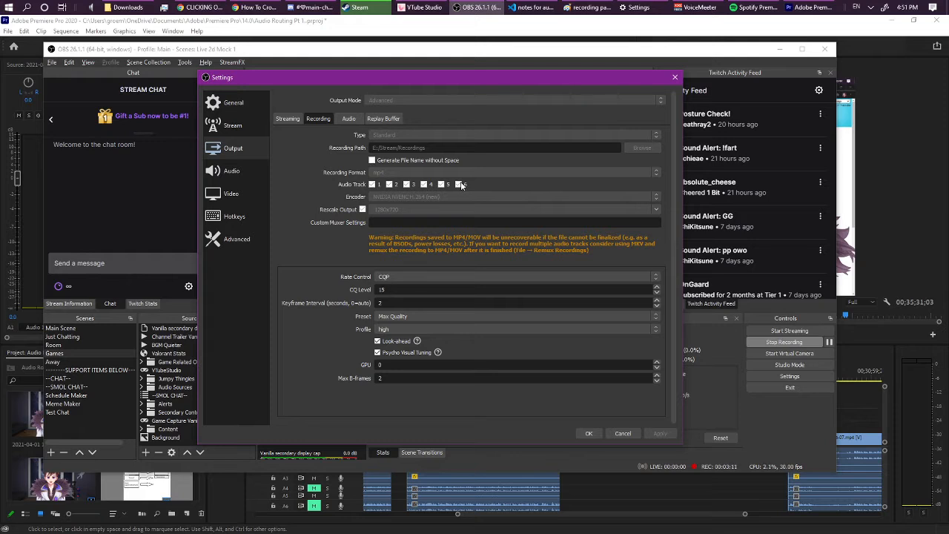
pyautogui.click(586, 434)
# Review every source's track assignments in an enlarged Advanced Audio Properties dialog showing all six tracks, and close it
pyautogui.rightClick(359, 376)
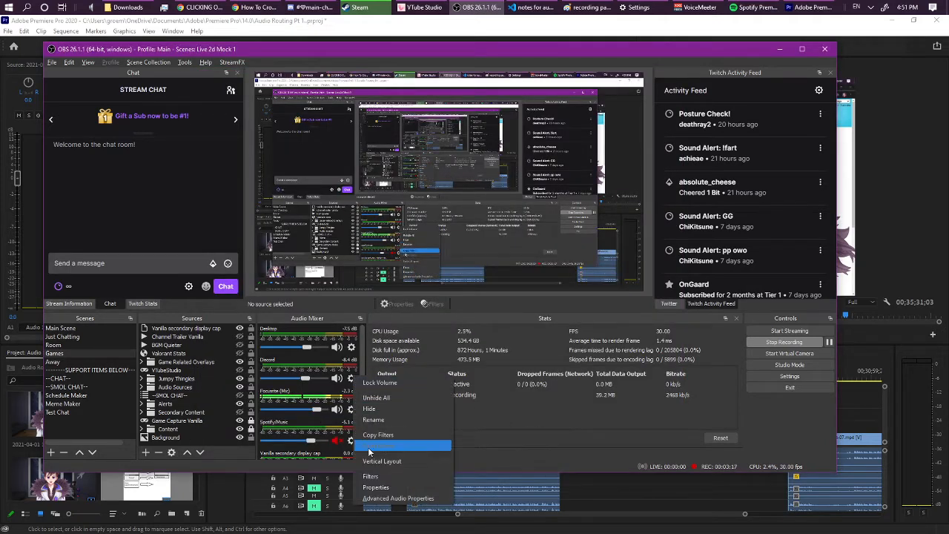
pyautogui.click(390, 503)
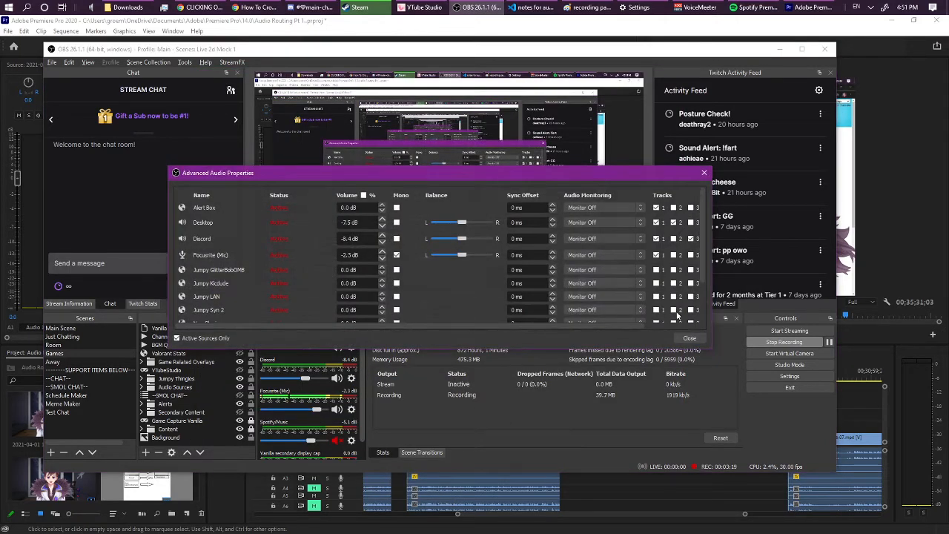
pyautogui.moveTo(711, 348); pyautogui.dragTo(813, 405)
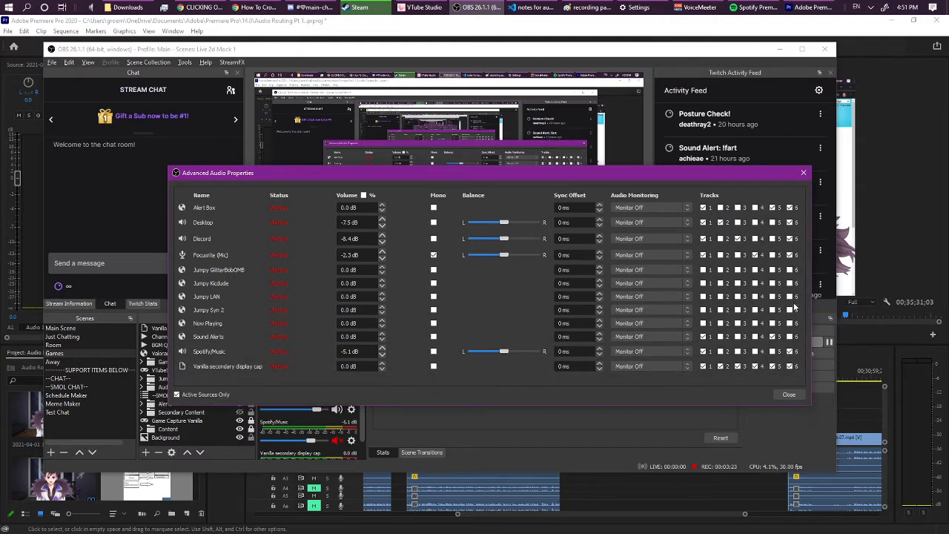
pyautogui.click(792, 367)
pyautogui.click(861, 24)
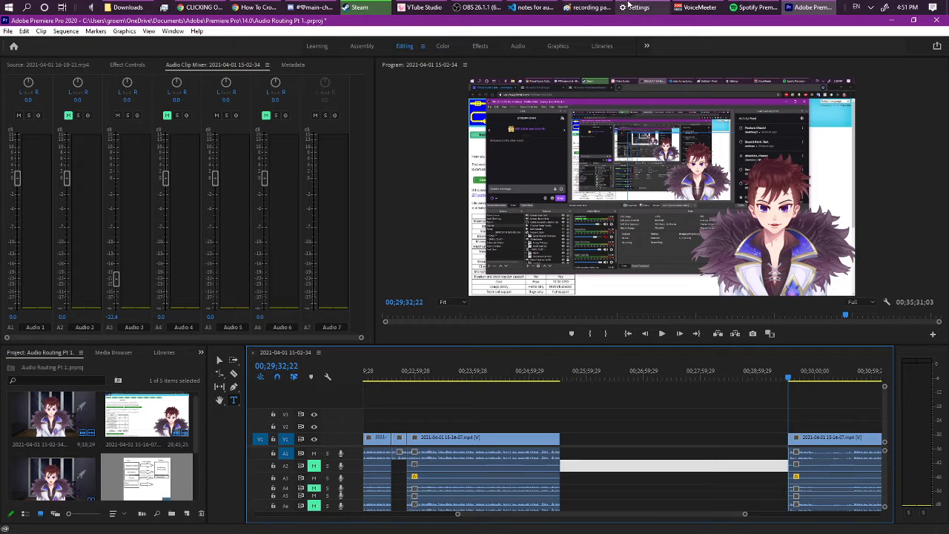
pyautogui.click(485, 6)
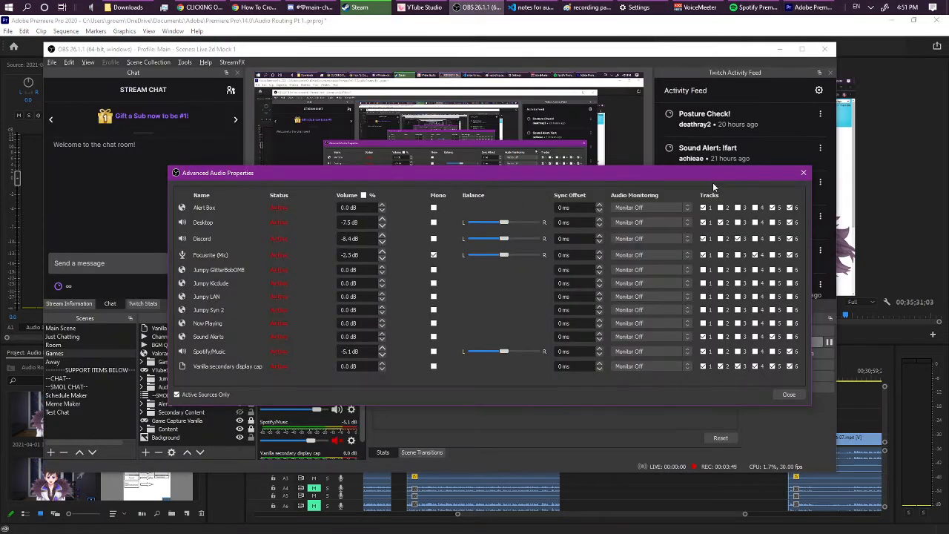
pyautogui.click(805, 174)
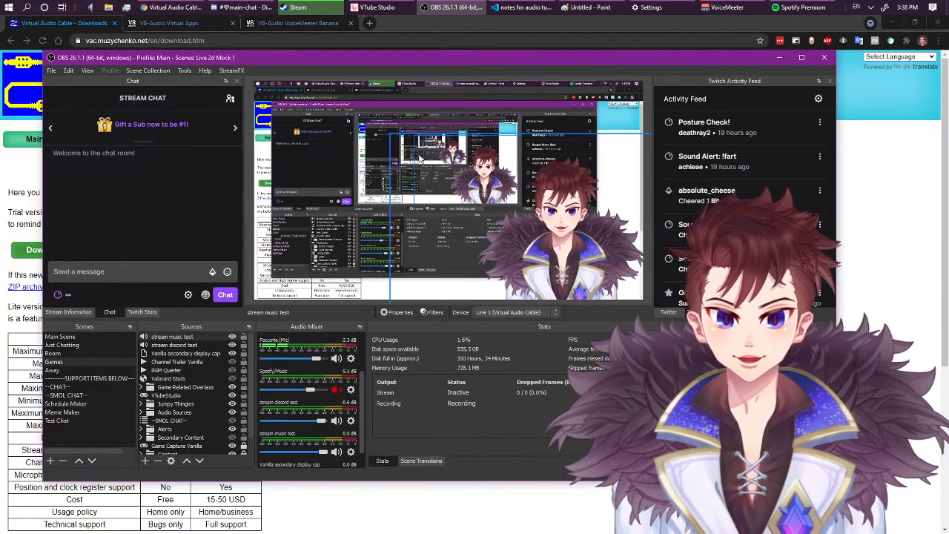
pyautogui.click(361, 119)
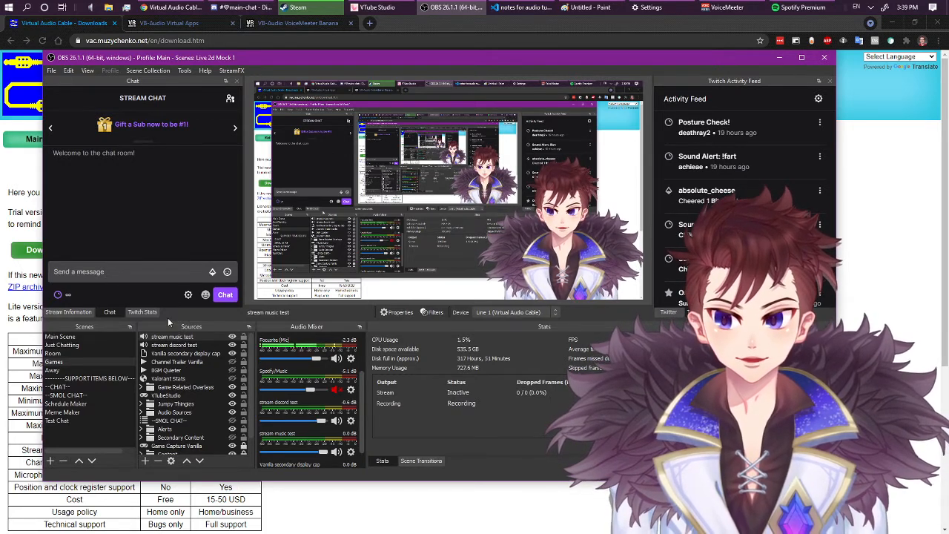
pyautogui.click(873, 8)
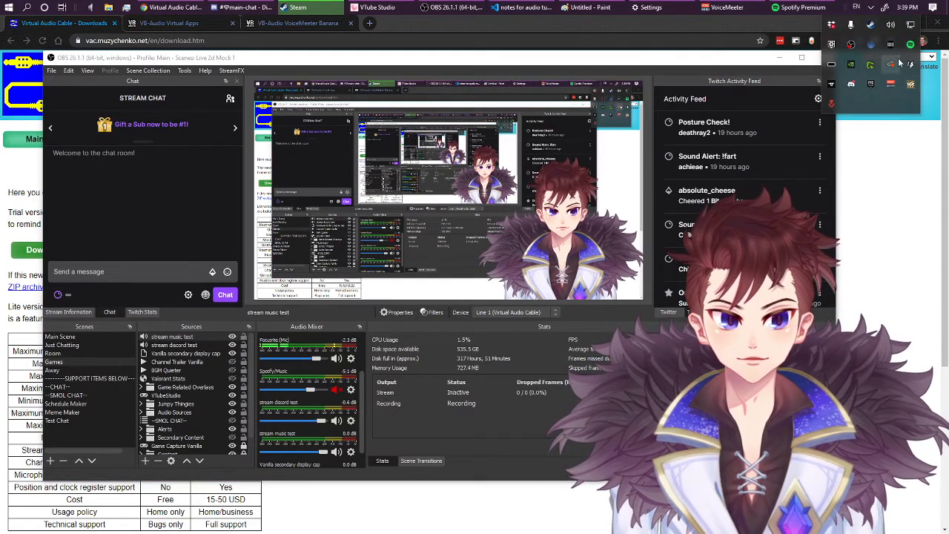
pyautogui.click(831, 46)
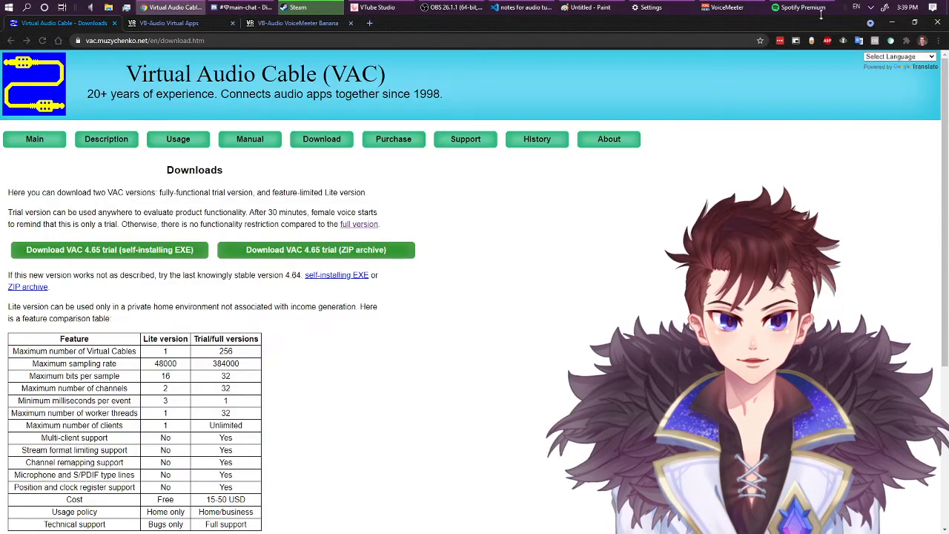
# Remove the stream music test and stream discord test sources from the Games scene in OBS
pyautogui.click(451, 7)
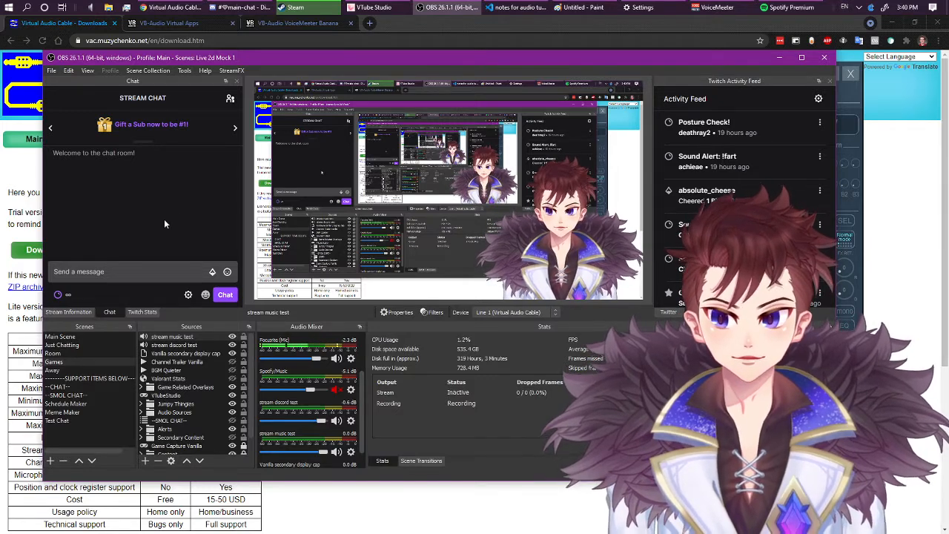
pyautogui.click(202, 338)
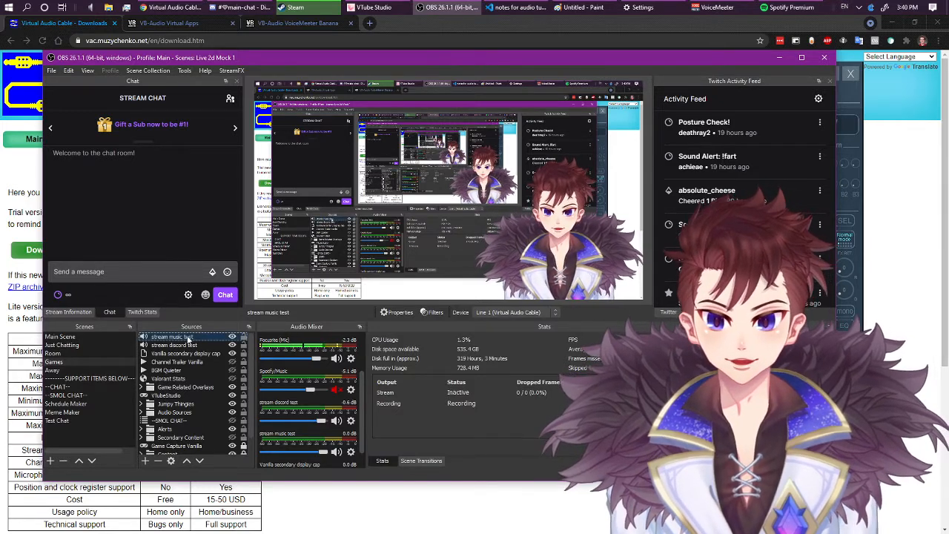
pyautogui.press('Delete')
pyautogui.click(477, 285)
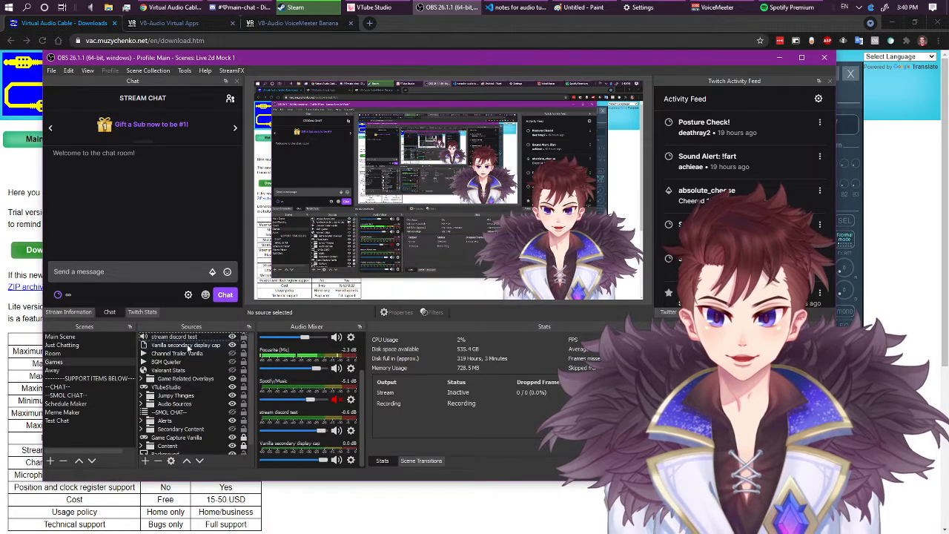
pyautogui.press('Delete')
pyautogui.click(480, 285)
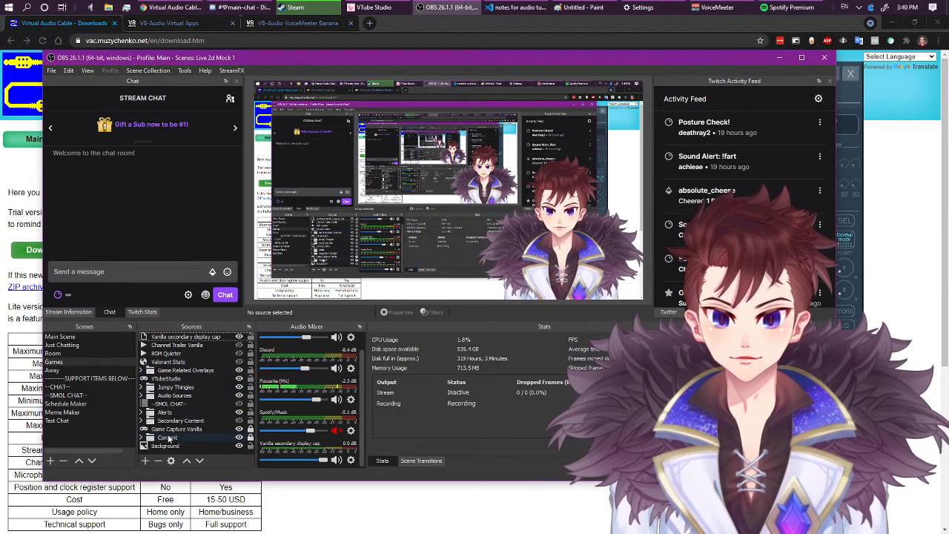
# Open the audio filters of the Focusrite (Mic) source and move the filters dialog clear of the webcam avatar
pyautogui.scroll(1, 348, 382)
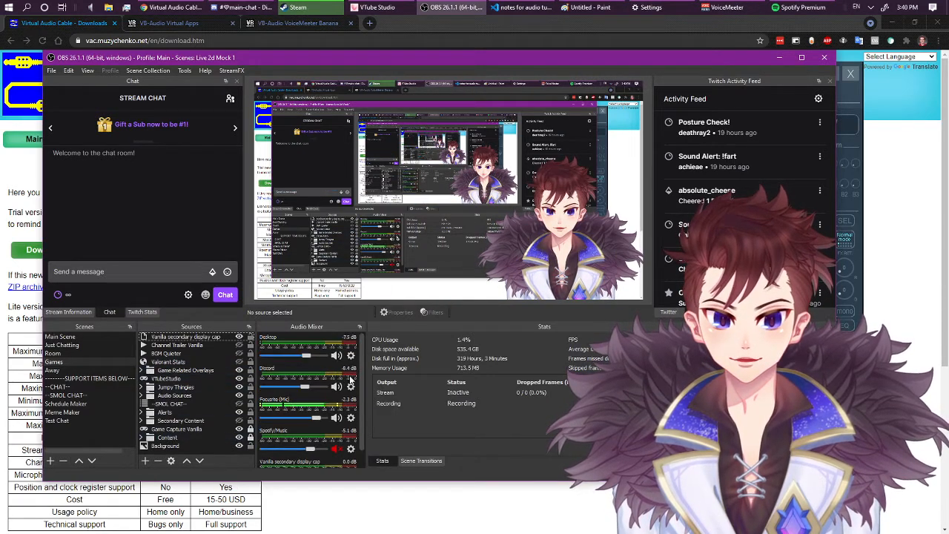
pyautogui.click(352, 355)
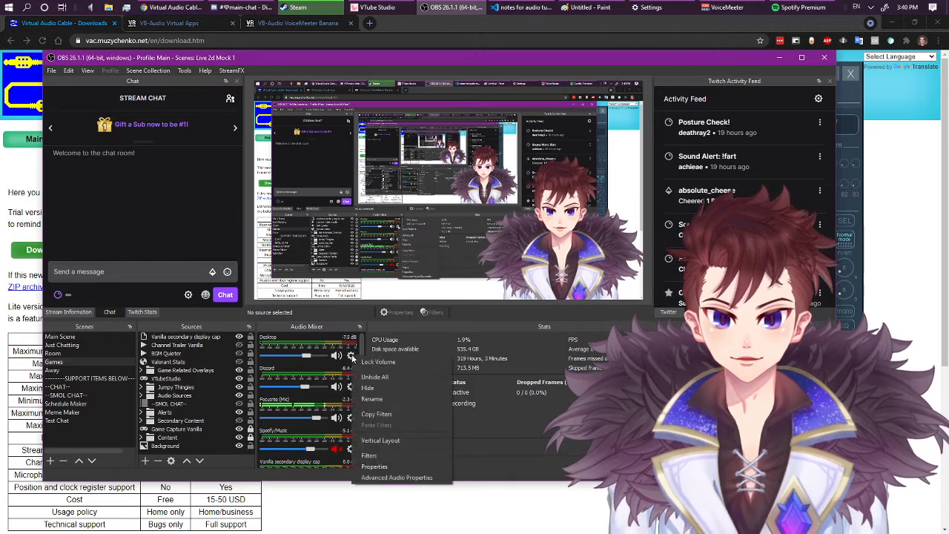
pyautogui.click(351, 356)
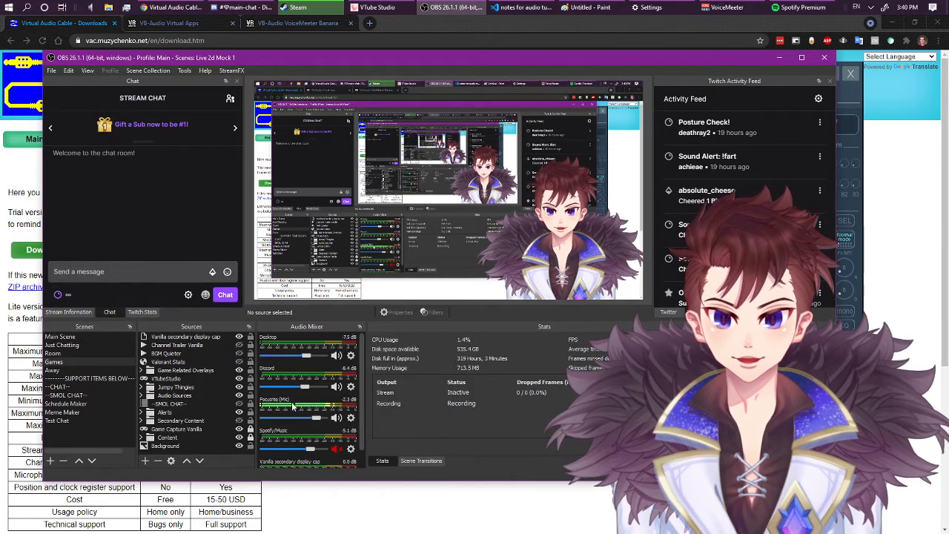
pyautogui.scroll(-1, 297, 382)
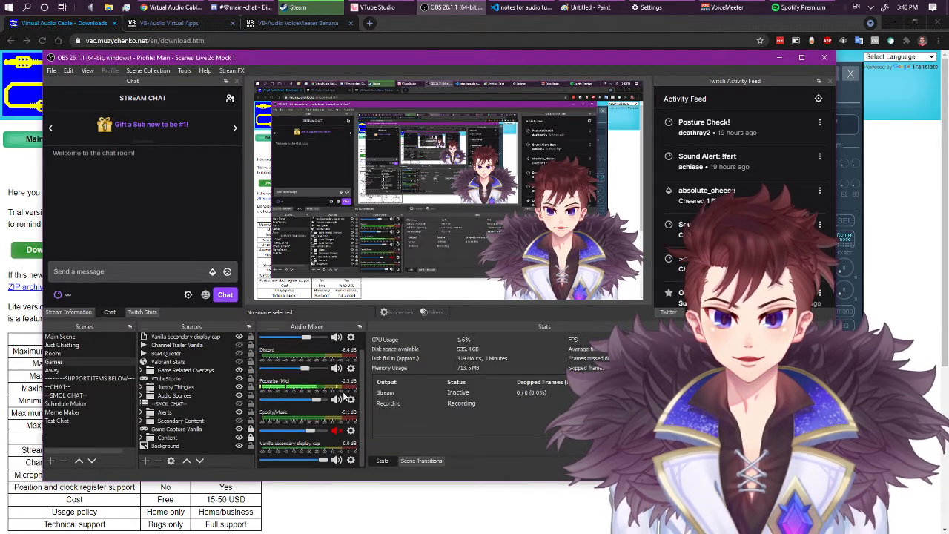
pyautogui.click(352, 400)
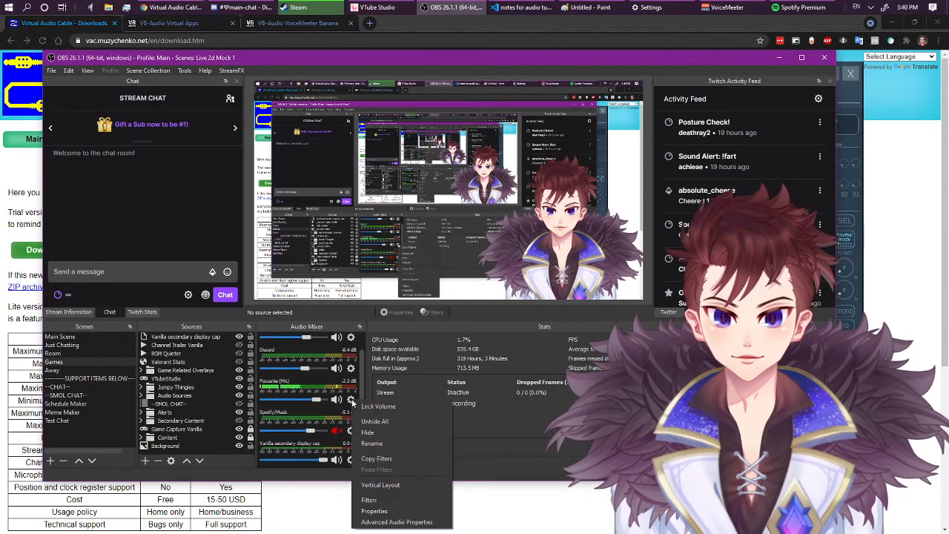
pyautogui.click(370, 500)
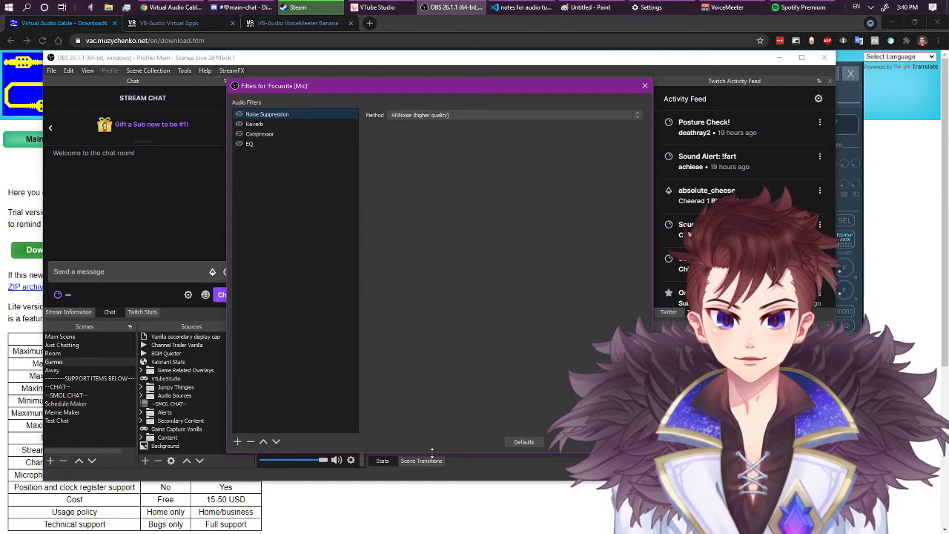
pyautogui.moveTo(424, 87); pyautogui.dragTo(281, 77)
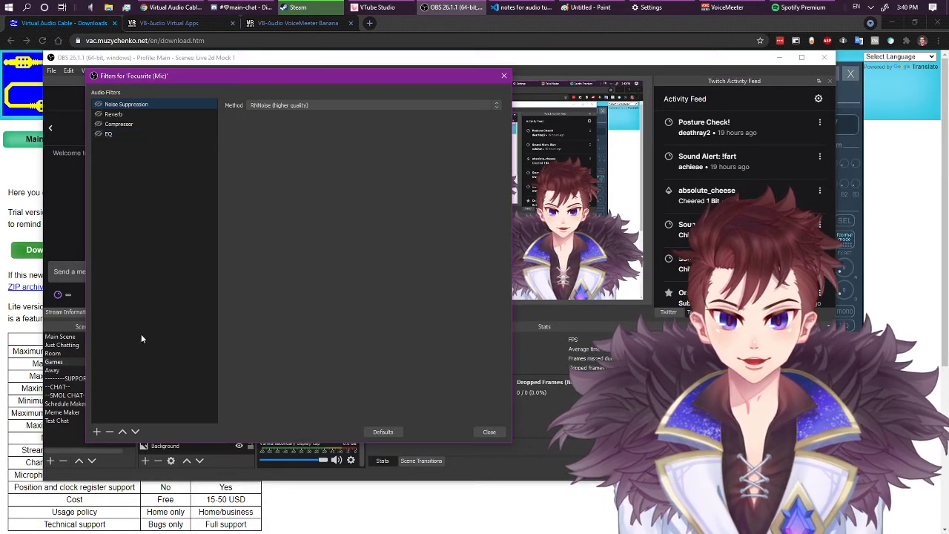
# Add a Compressor filter to the Focusrite (Mic) source under its suggested name
pyautogui.click(97, 432)
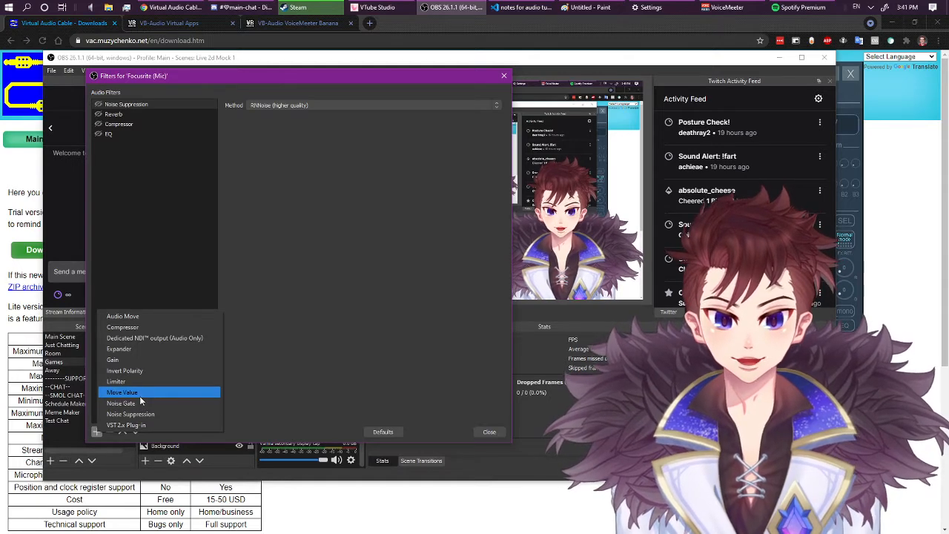
pyautogui.click(123, 327)
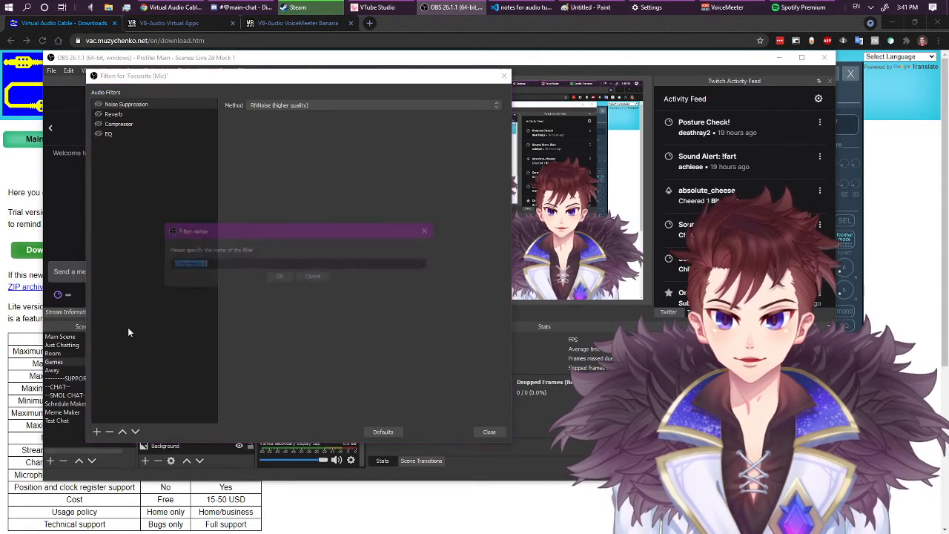
pyautogui.click(279, 277)
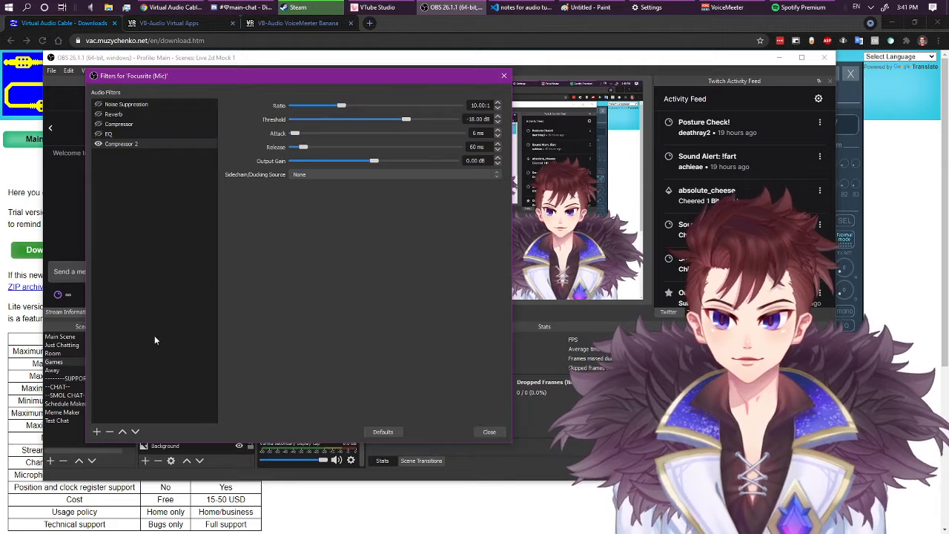
# Add another Noise Suppression filter to the Focusrite (Mic) source, keeping the RNNoise (higher quality) method
pyautogui.click(97, 432)
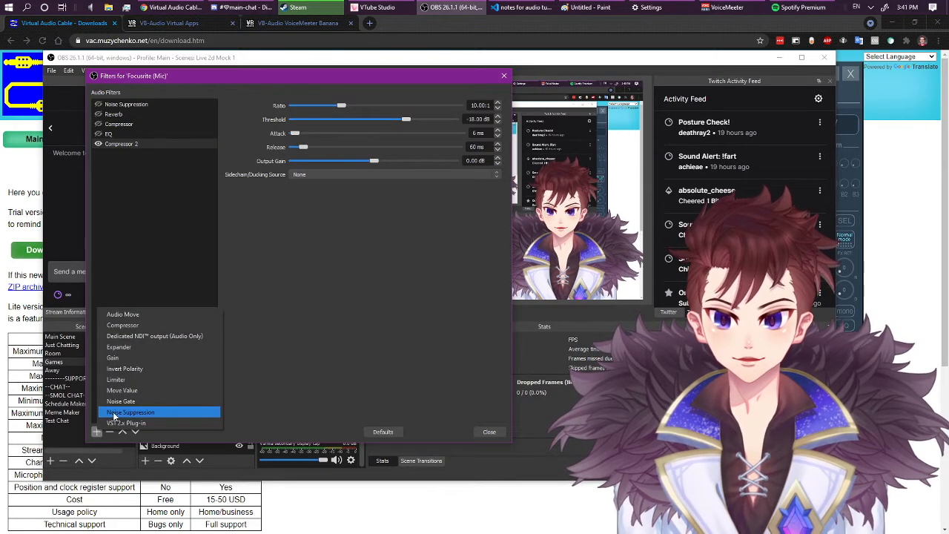
pyautogui.click(115, 416)
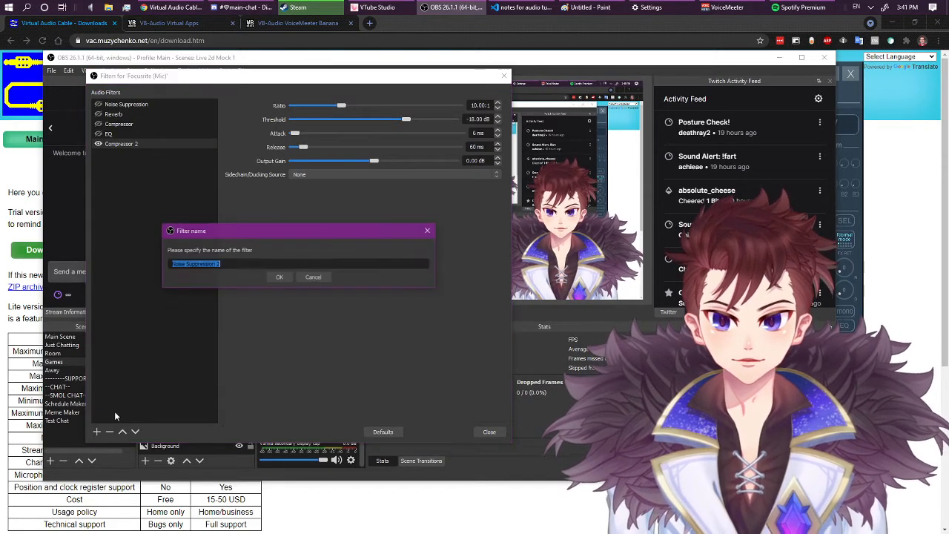
pyautogui.click(273, 277)
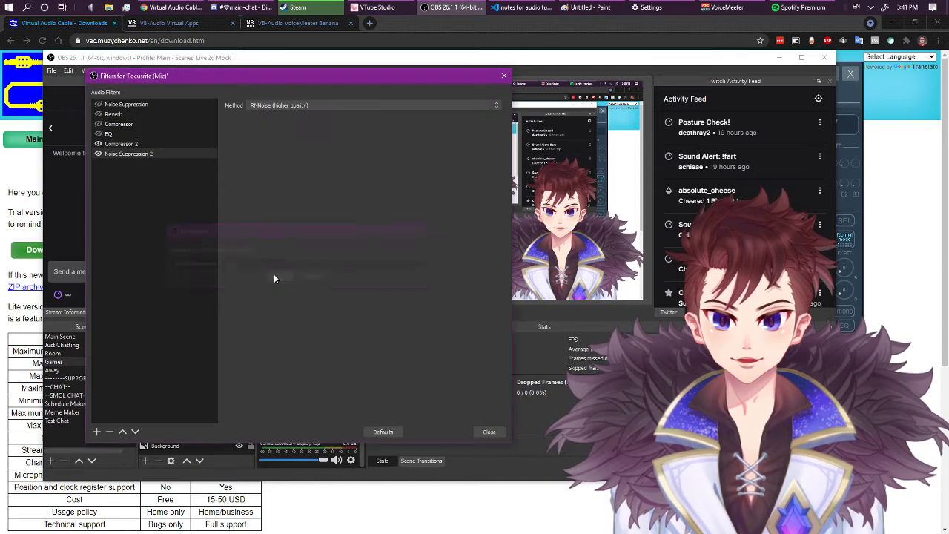
pyautogui.click(259, 105)
pyautogui.click(298, 104)
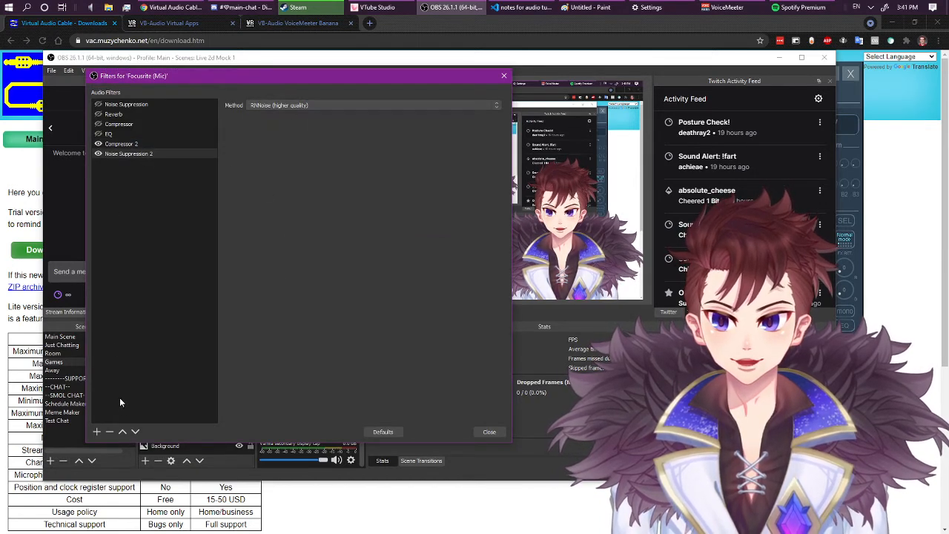
pyautogui.click(109, 431)
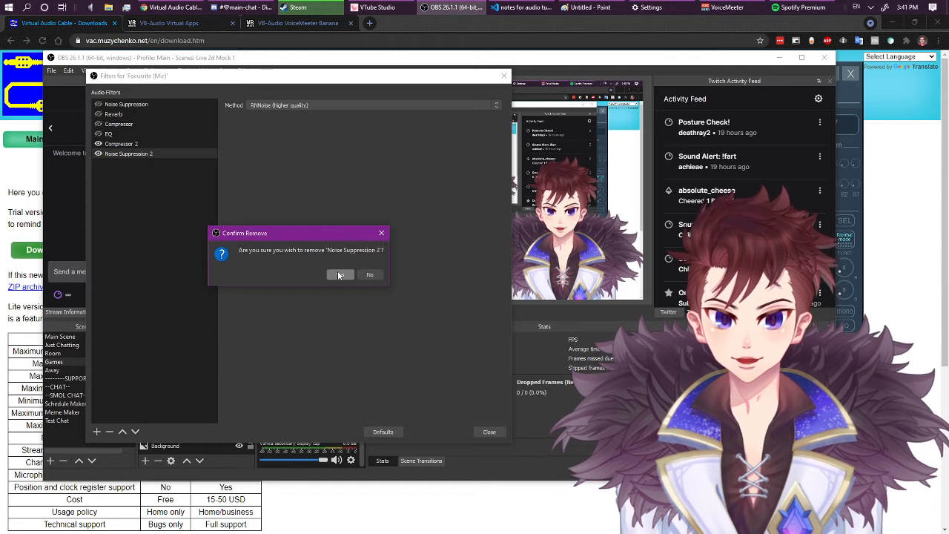
pyautogui.click(370, 274)
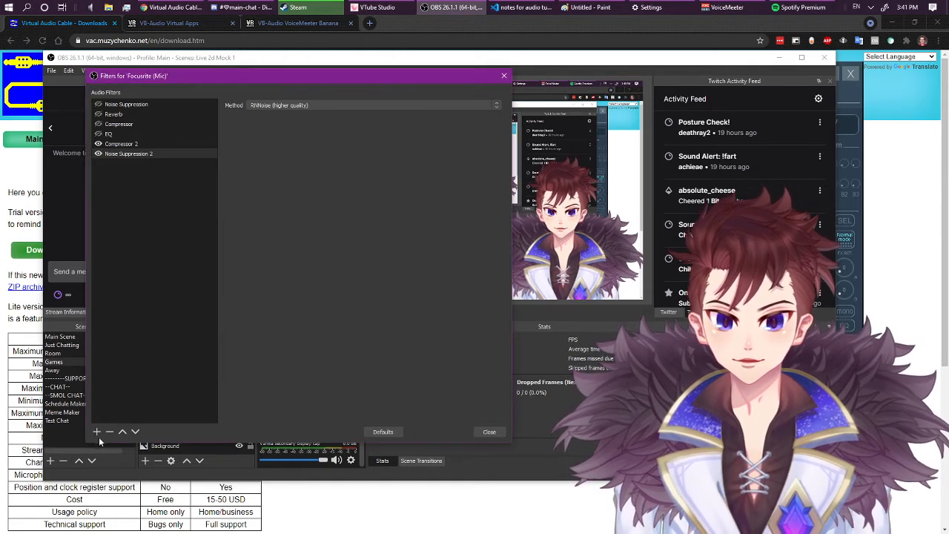
pyautogui.click(97, 431)
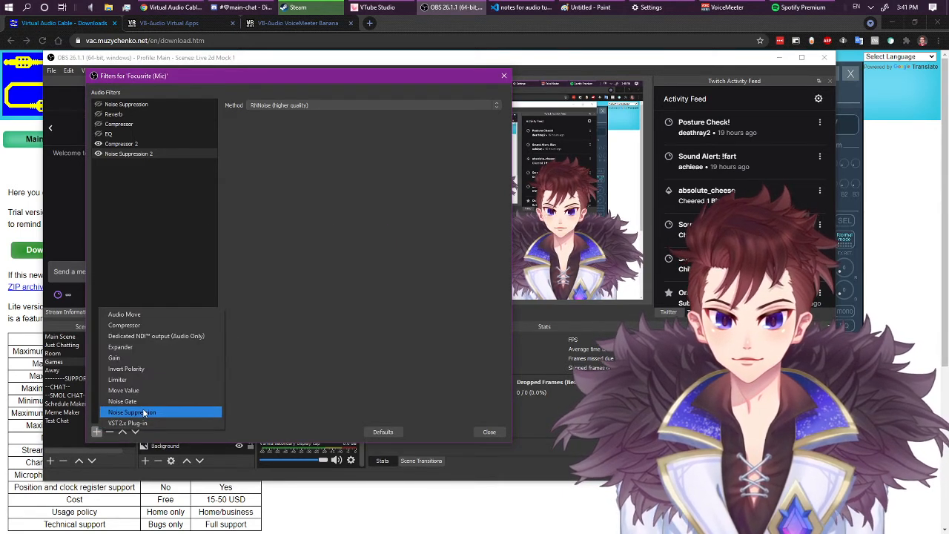
pyautogui.click(327, 312)
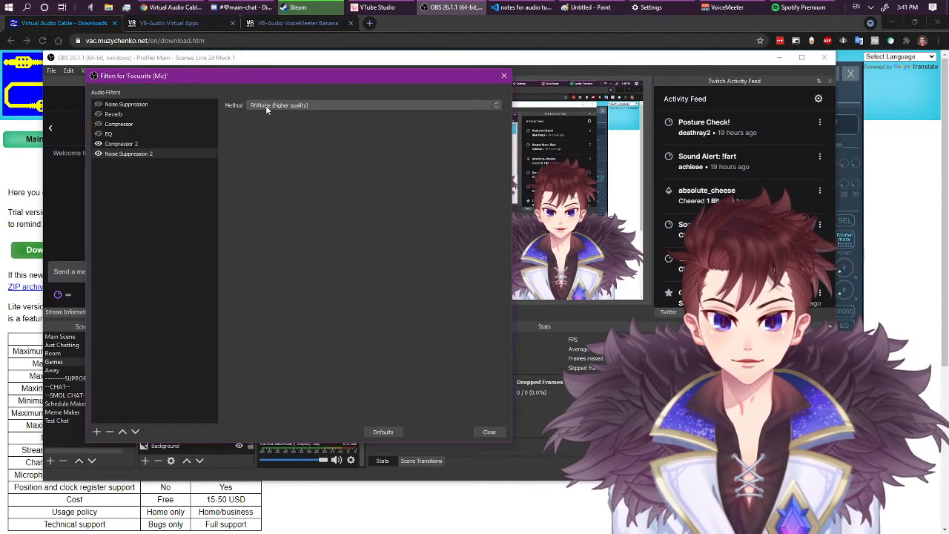
pyautogui.click(149, 224)
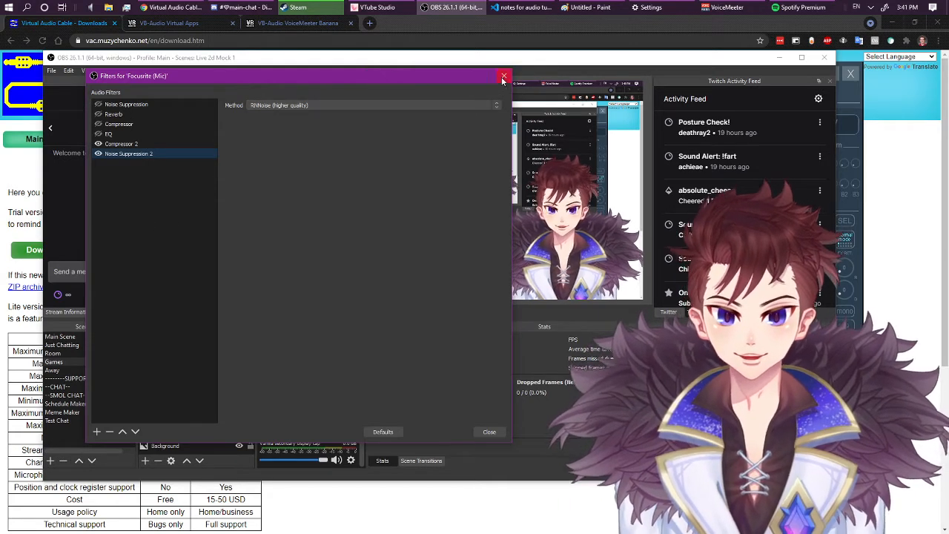
pyautogui.moveTo(383, 76); pyautogui.dragTo(330, 74)
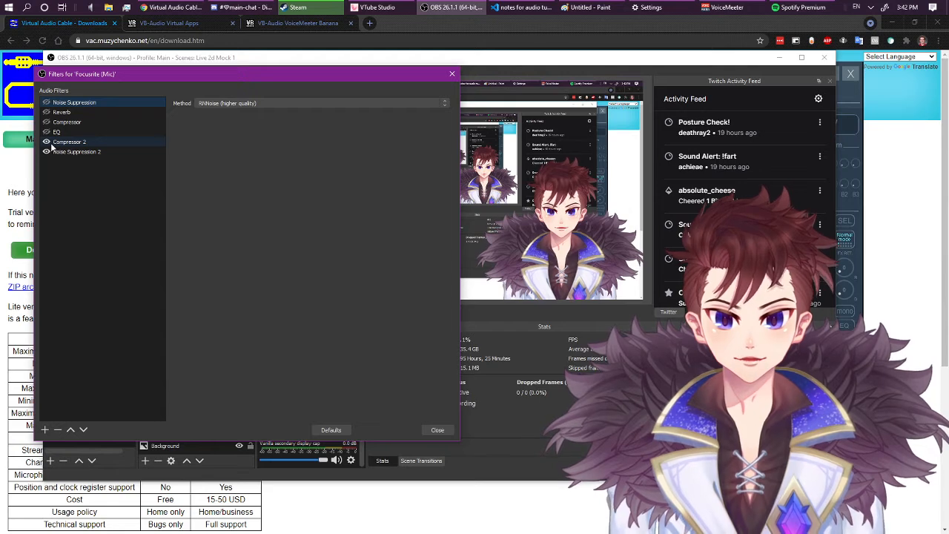